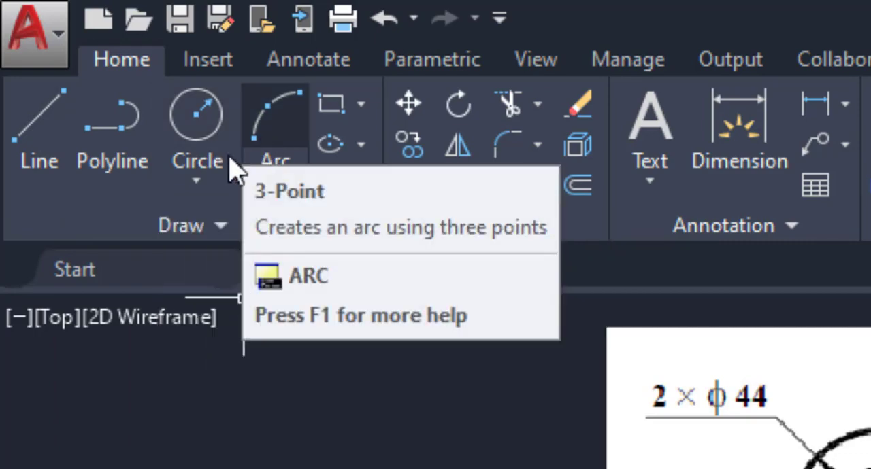
pyautogui.click(197, 182)
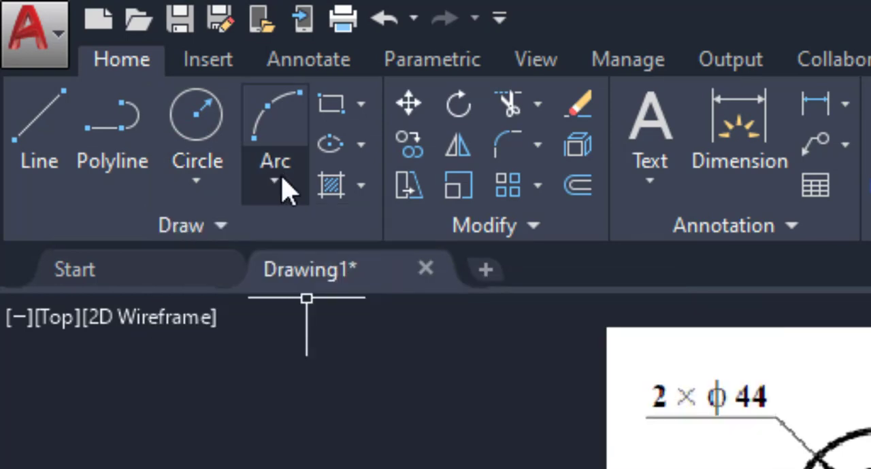
pyautogui.click(281, 179)
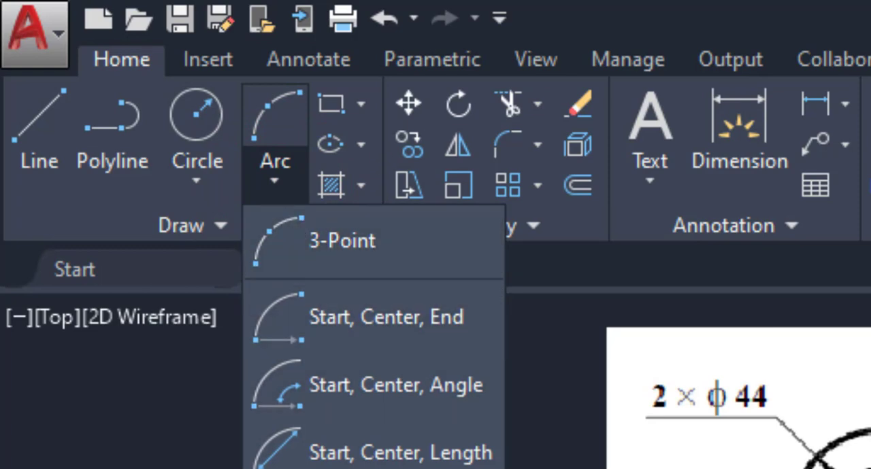
pyautogui.click(149, 455)
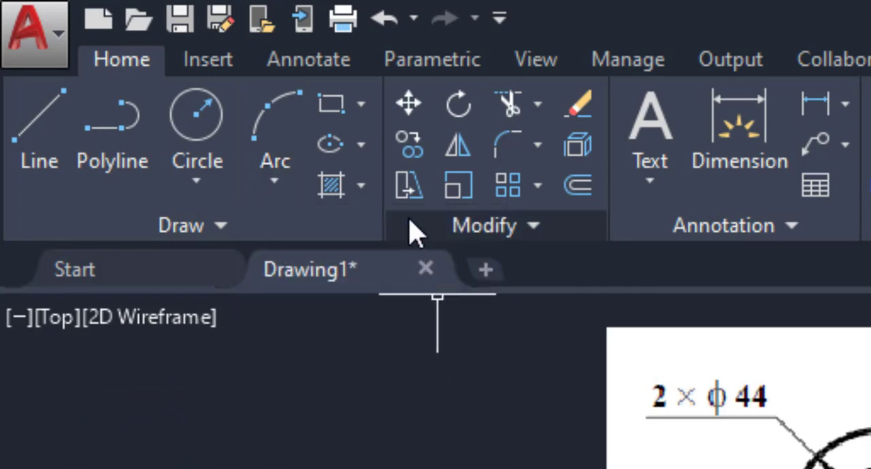
pyautogui.click(537, 104)
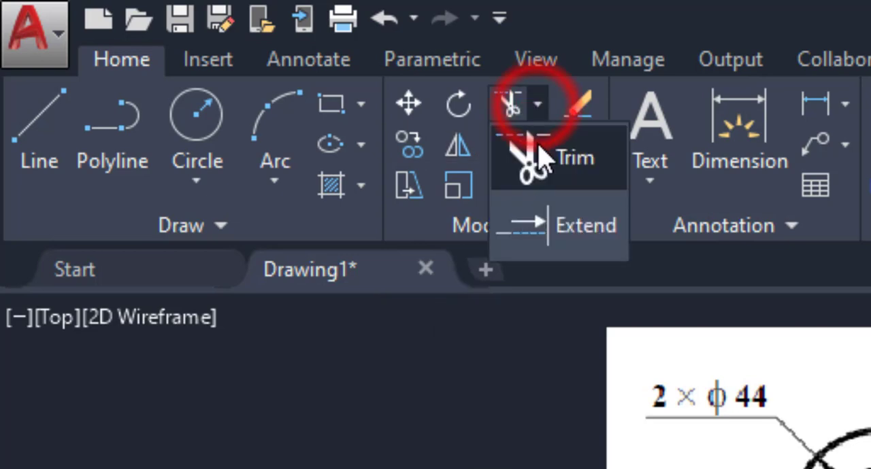
pyautogui.click(488, 456)
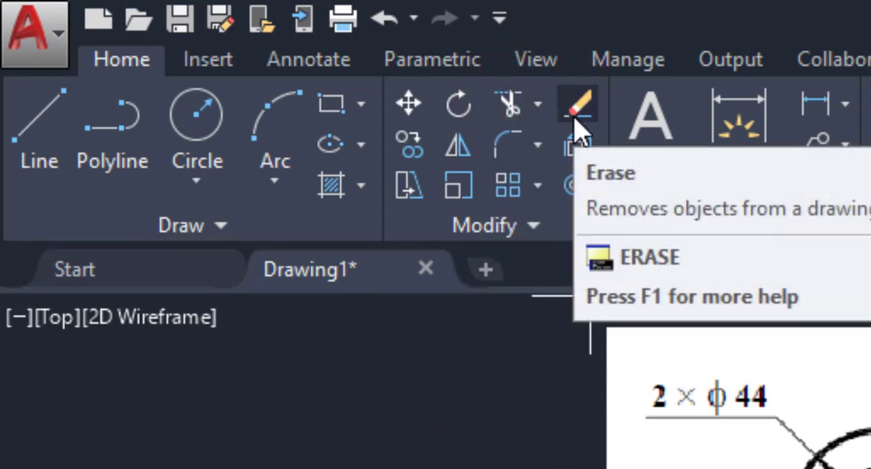
pyautogui.click(537, 185)
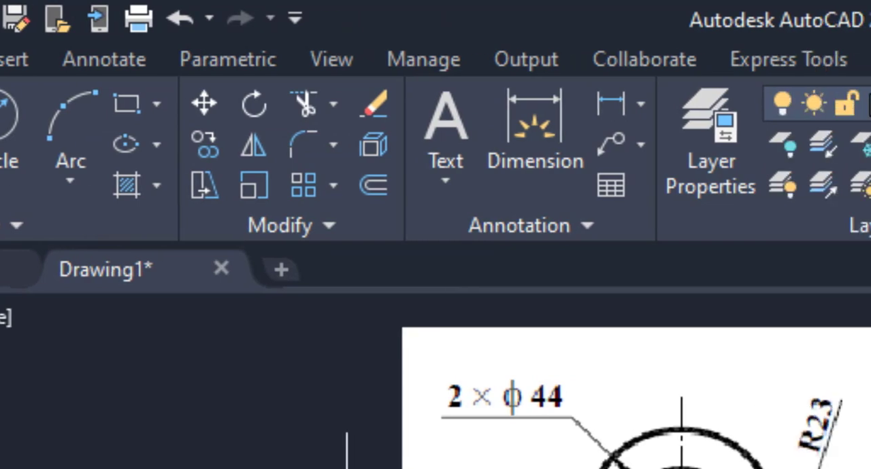
pyautogui.click(453, 105)
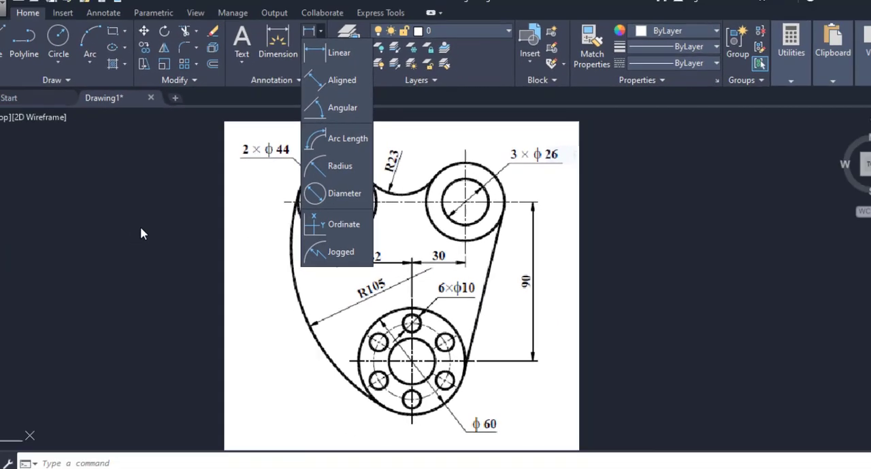
pyautogui.click(140, 227)
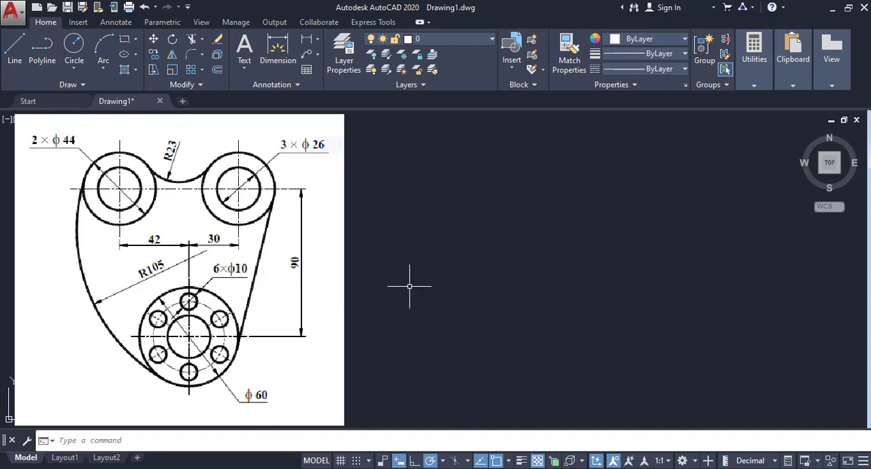
pyautogui.moveTo(298, 177)
pyautogui.mouseDown()
pyautogui.moveTo(289, 185)
pyautogui.moveTo(316, 352)
pyautogui.moveTo(286, 183)
pyautogui.mouseUp()
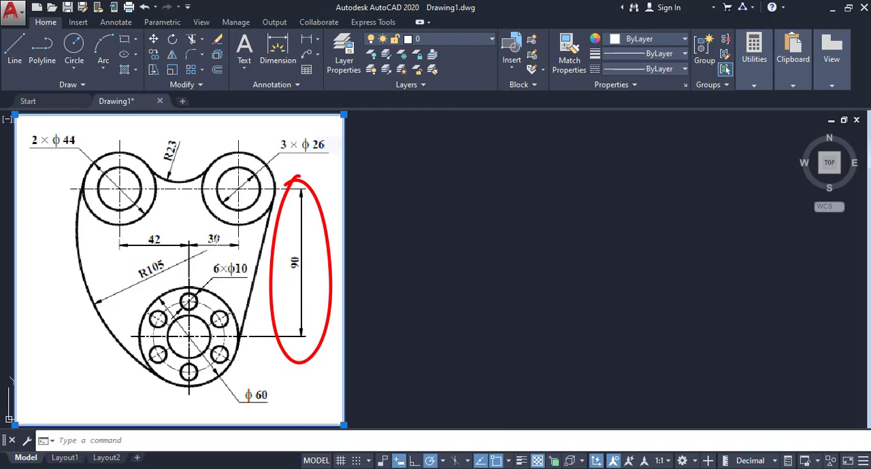
pyautogui.click(216, 239)
pyautogui.click(208, 240)
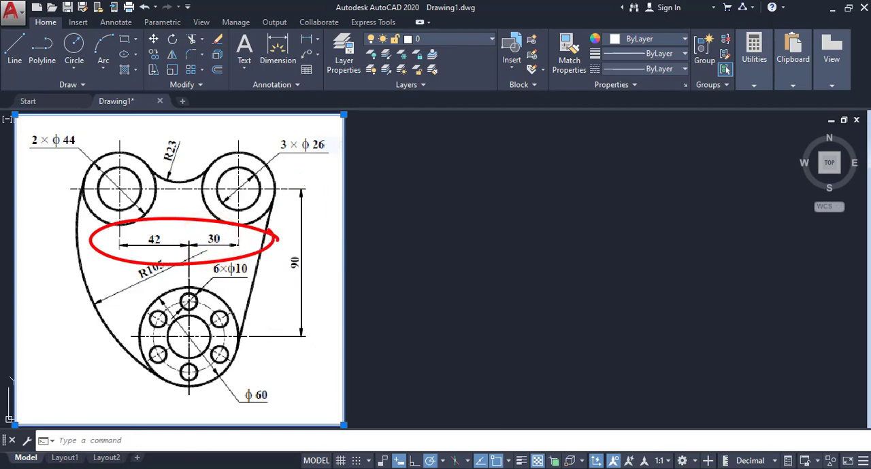
pyautogui.click(148, 242)
pyautogui.click(146, 234)
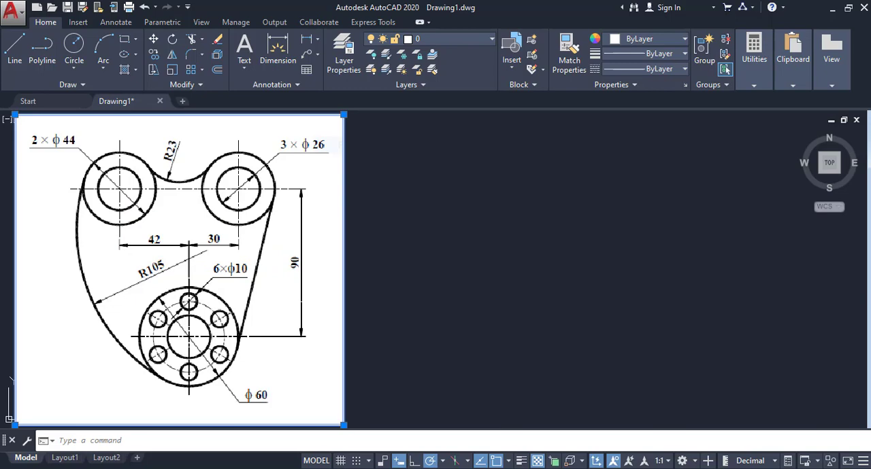
pyautogui.press('Escape')
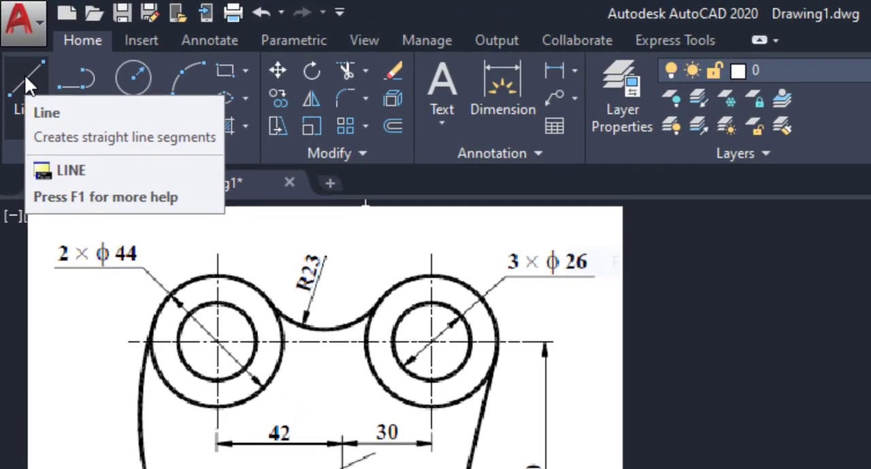
# - Draw a horizontal magenta line about 93 mm long with 0.30 mm lineweight beside the reference image and turn on lineweight display
pyautogui.click(26, 77)
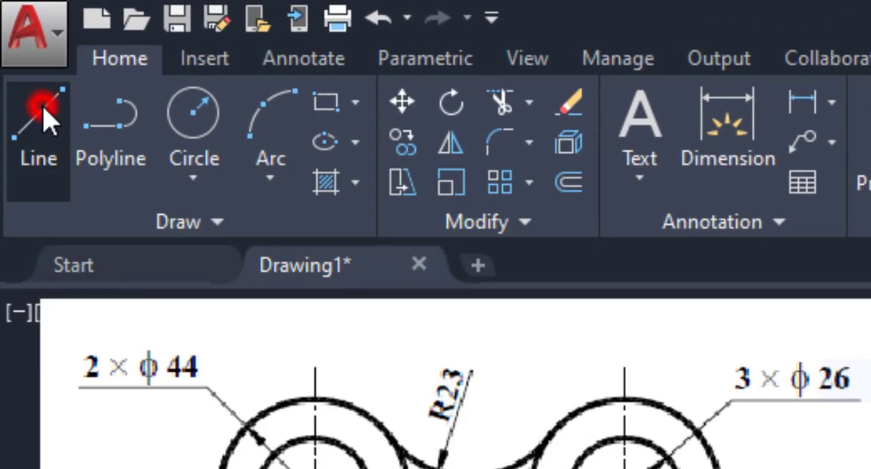
pyautogui.click(28, 144)
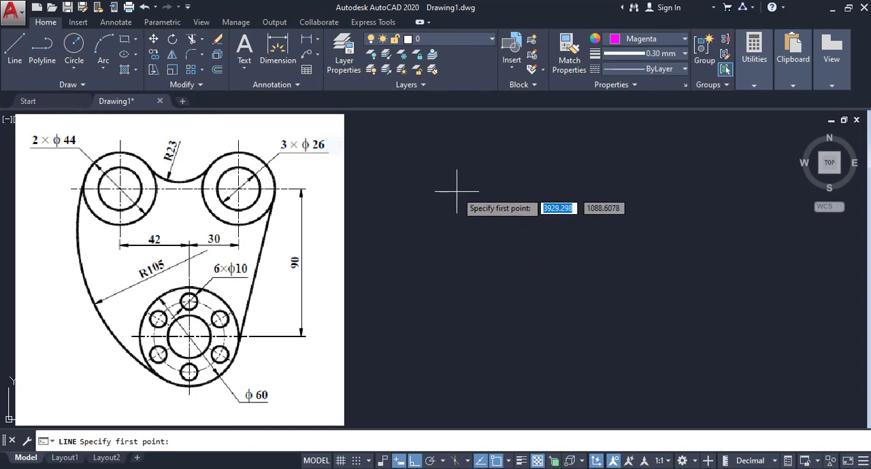
pyautogui.click(507, 188)
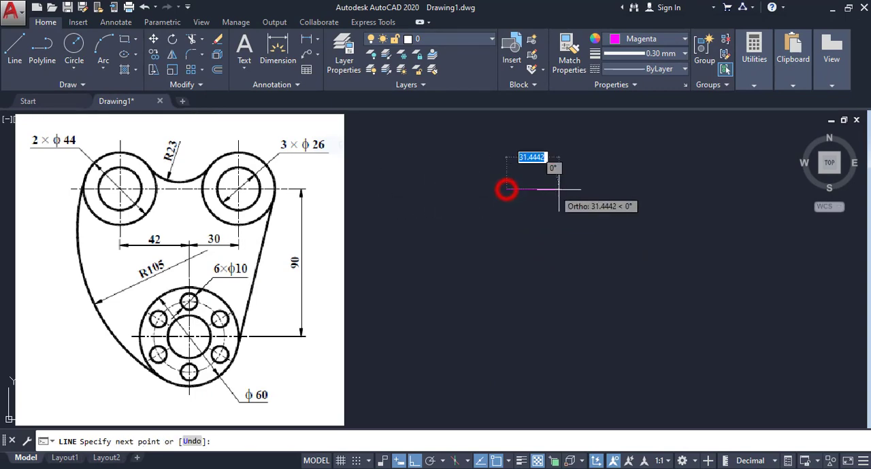
pyautogui.click(649, 189)
pyautogui.rightClick(648, 189)
pyautogui.click(675, 197)
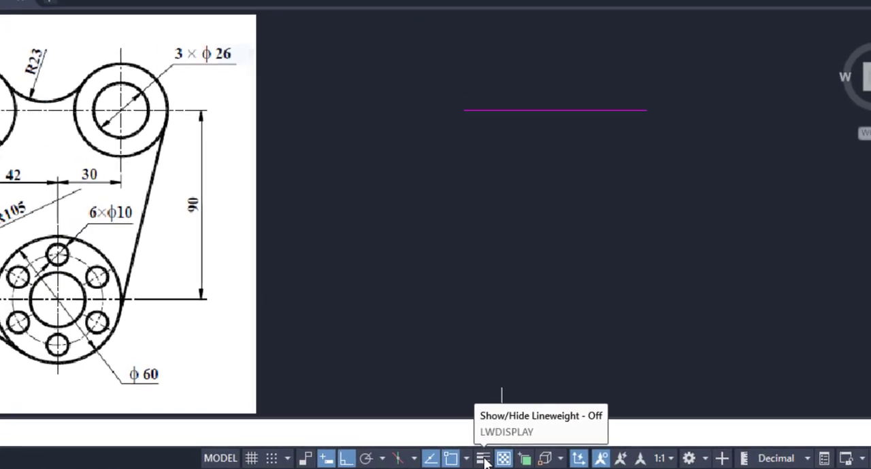
pyautogui.click(450, 458)
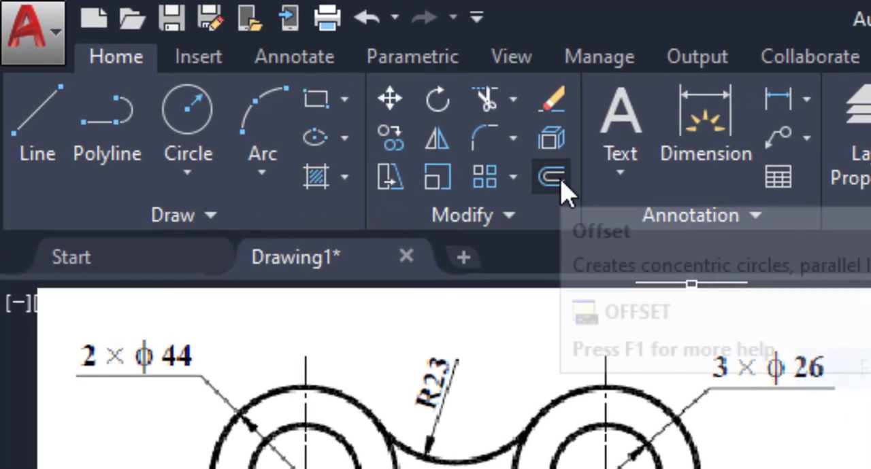
# - Offset the horizontal magenta line 90 mm downward
pyautogui.click(554, 178)
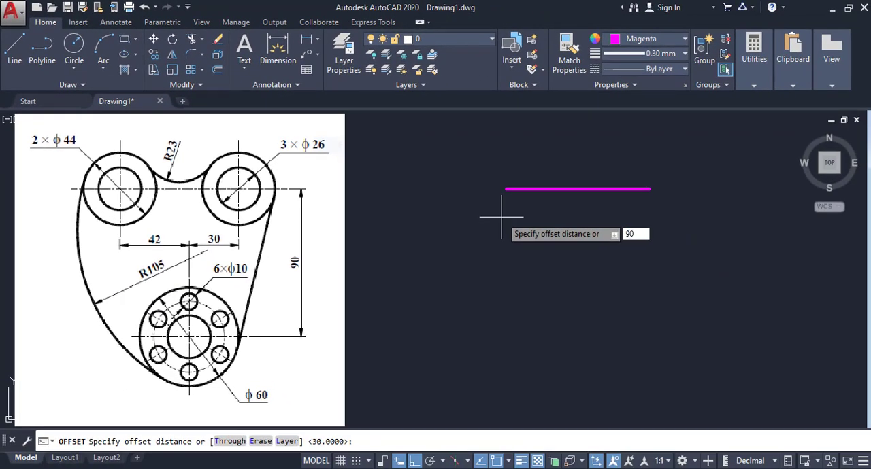
pyautogui.press('Return')
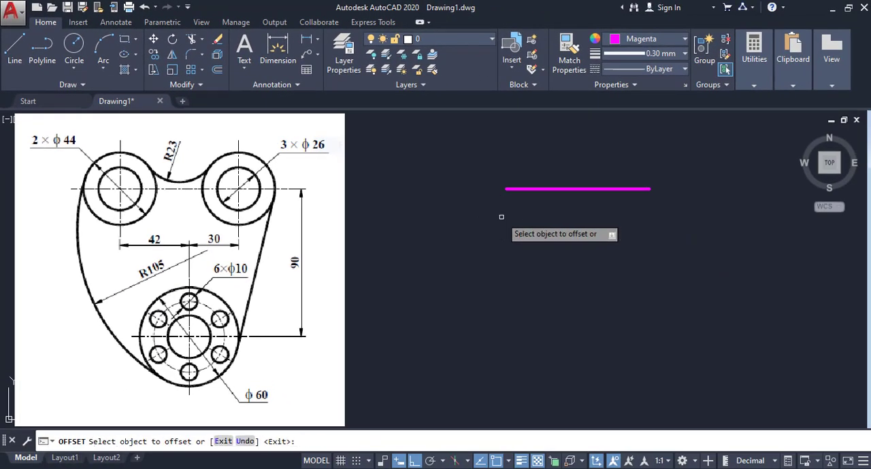
pyautogui.click(522, 188)
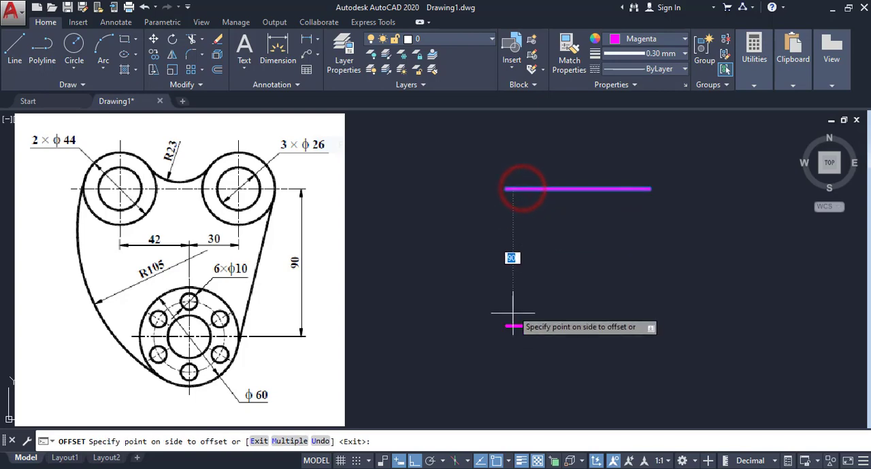
pyautogui.click(510, 348)
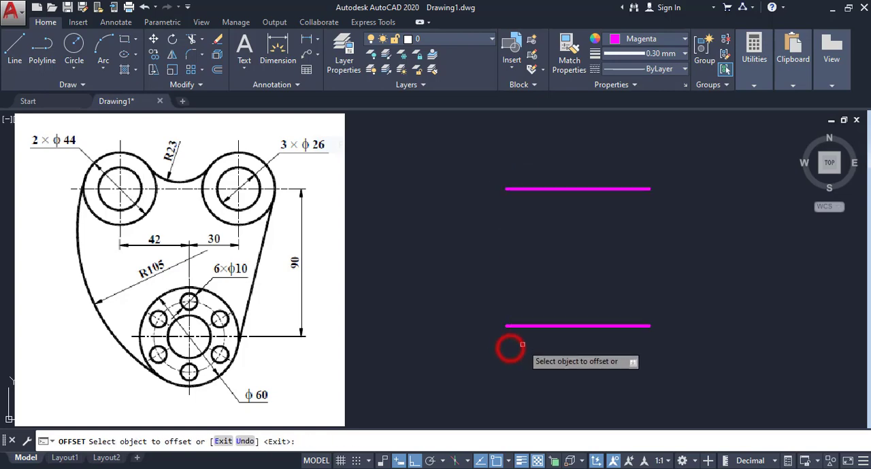
pyautogui.rightClick(635, 250)
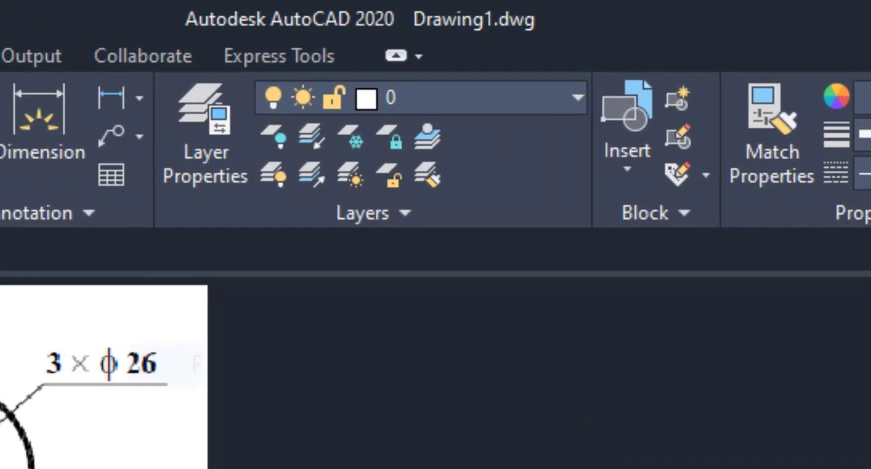
# - Add a linear dimension between the right endpoints of the two horizontal lines, placed to their right
pyautogui.click(138, 97)
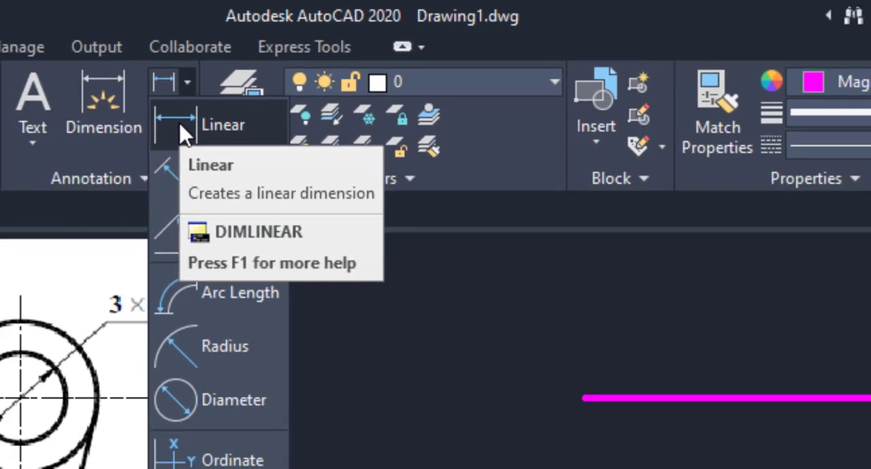
pyautogui.click(134, 161)
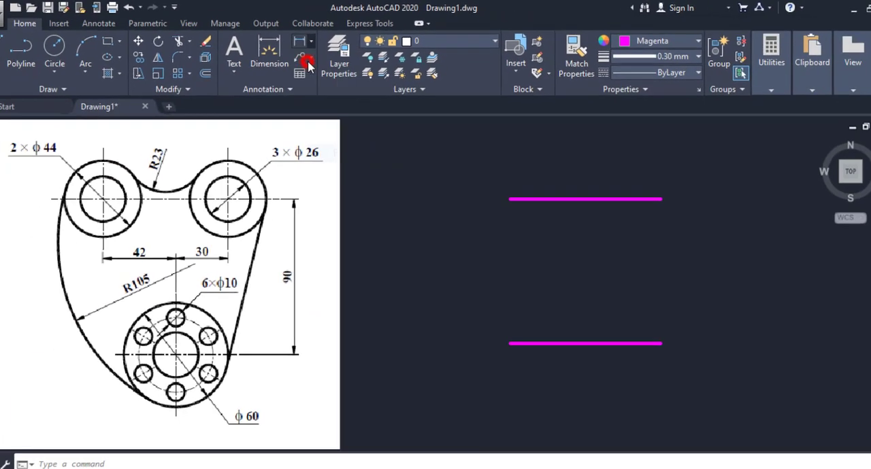
pyautogui.click(649, 189)
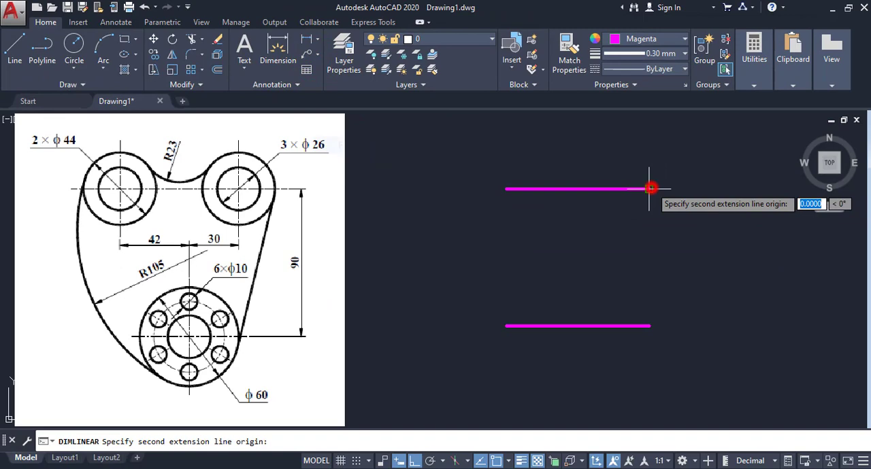
pyautogui.click(649, 326)
pyautogui.click(679, 275)
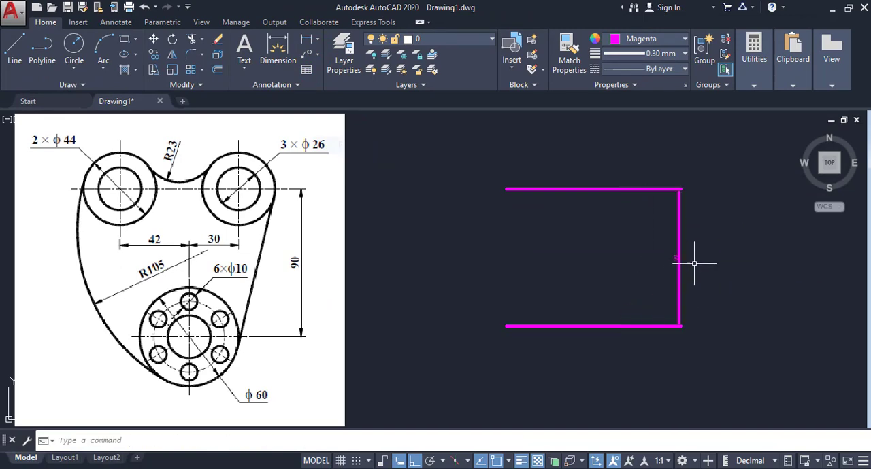
# - Change the vertical dimension's color to 248,215,49 and its lineweight to 0.00 mm, and deselect it
pyautogui.click(698, 236)
pyautogui.click(651, 242)
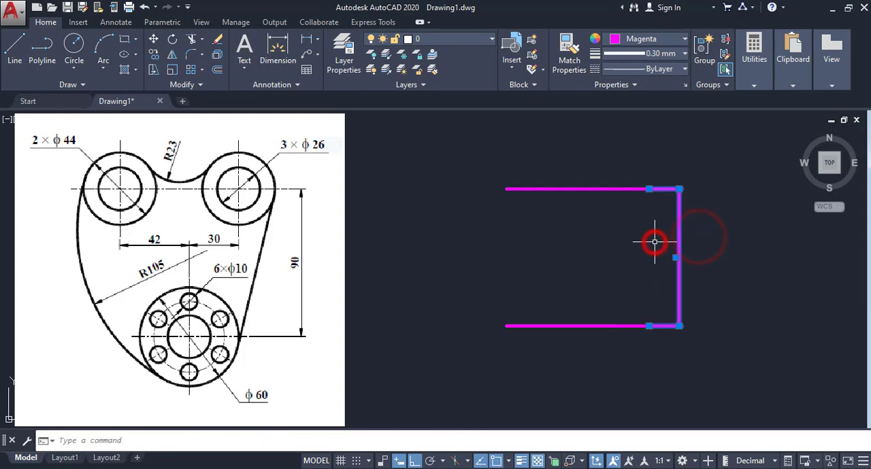
pyautogui.click(650, 41)
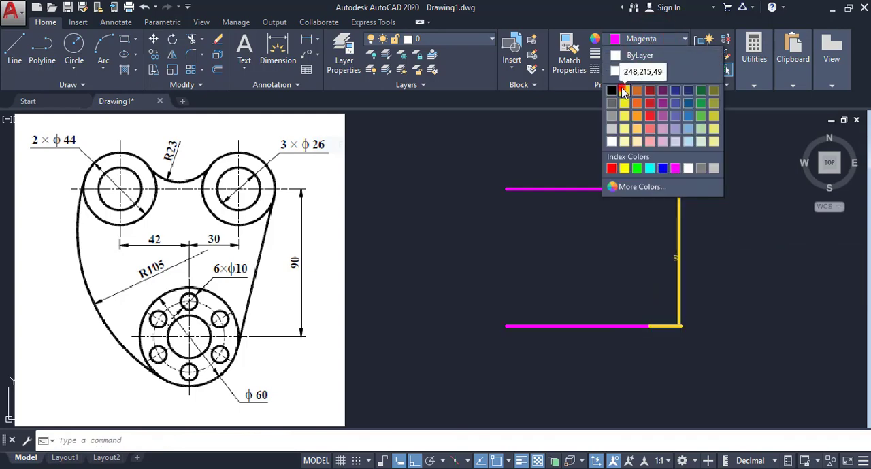
pyautogui.click(621, 89)
pyautogui.scroll(1, 647, 86)
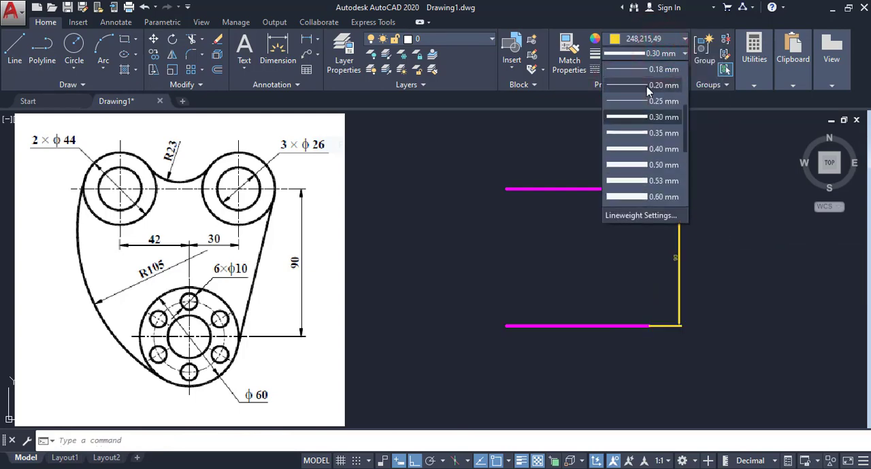
pyautogui.scroll(2, 658, 75)
pyautogui.click(659, 85)
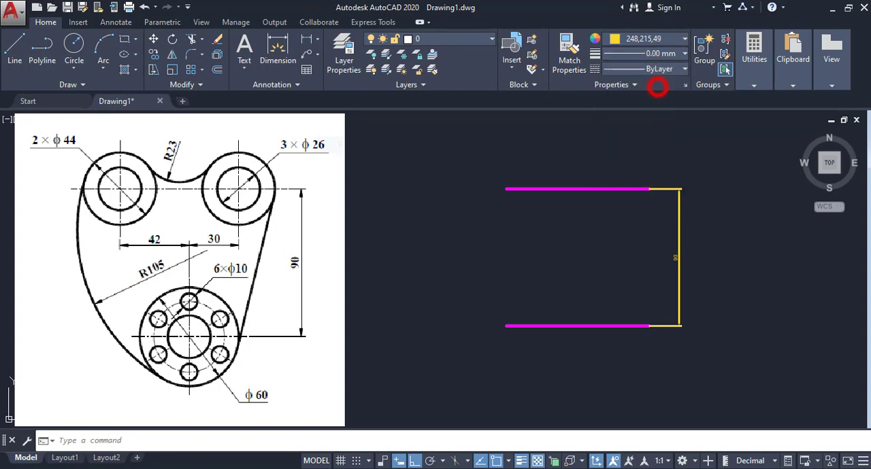
pyautogui.rightClick(697, 218)
pyautogui.click(726, 373)
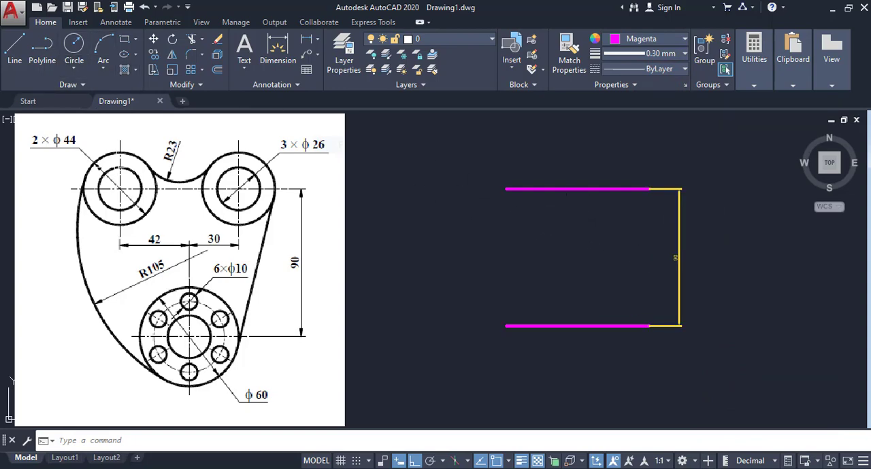
# - Draw a short vertical line straight up from the midpoint of the lower horizontal line
pyautogui.click(14, 48)
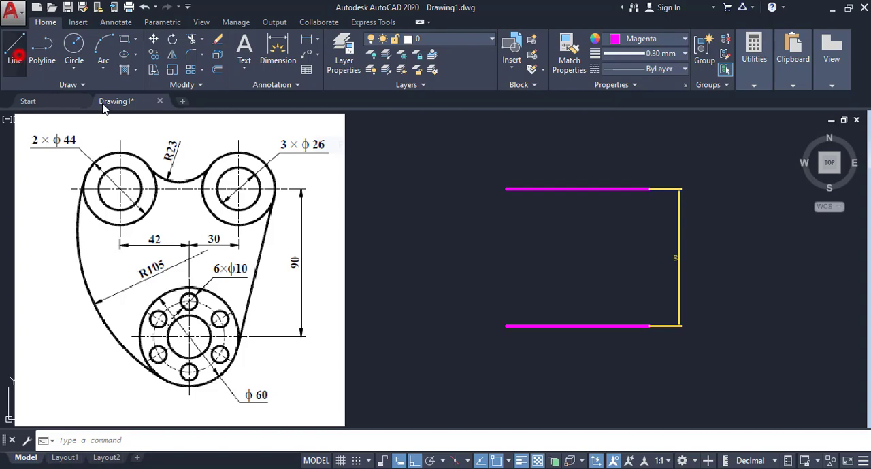
pyautogui.click(576, 326)
pyautogui.click(577, 279)
pyautogui.rightClick(577, 278)
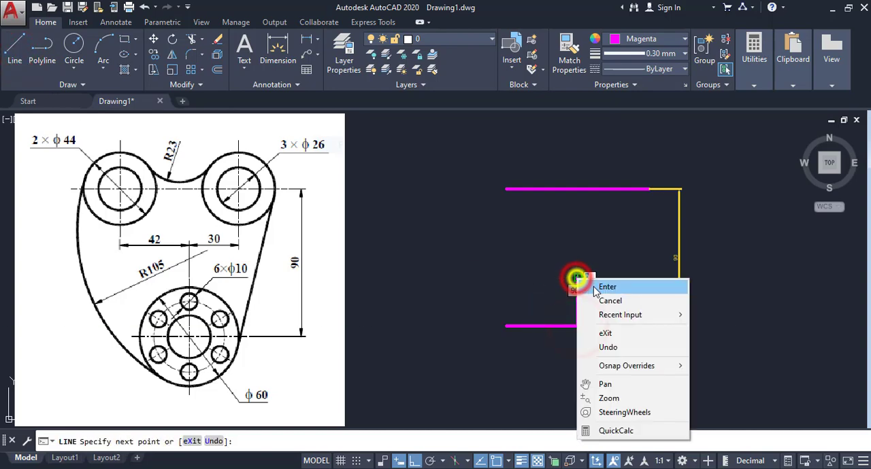
pyautogui.click(607, 287)
# - Move the short vertical line down so its midpoint lies on the lower horizontal line, and deselect it
pyautogui.click(575, 302)
pyautogui.click(577, 302)
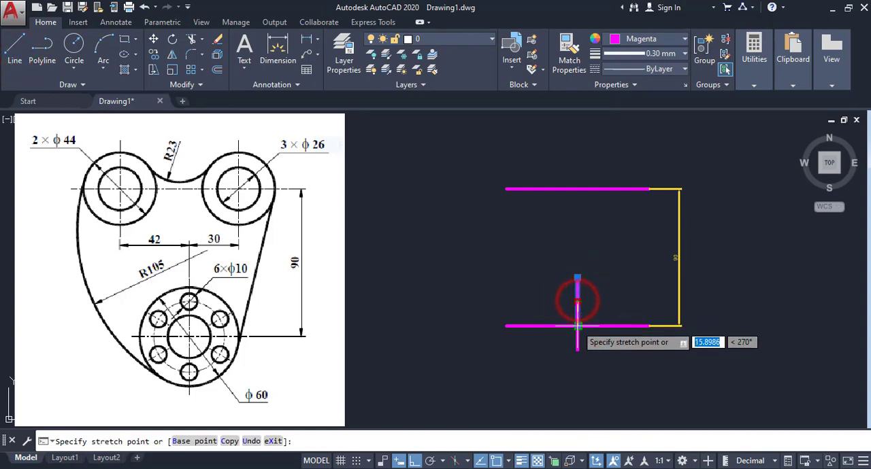
pyautogui.click(577, 326)
pyautogui.rightClick(549, 272)
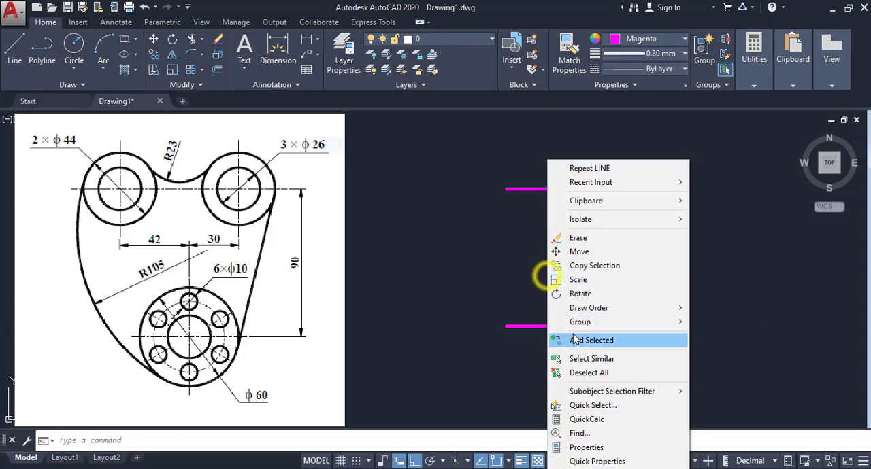
pyautogui.click(578, 373)
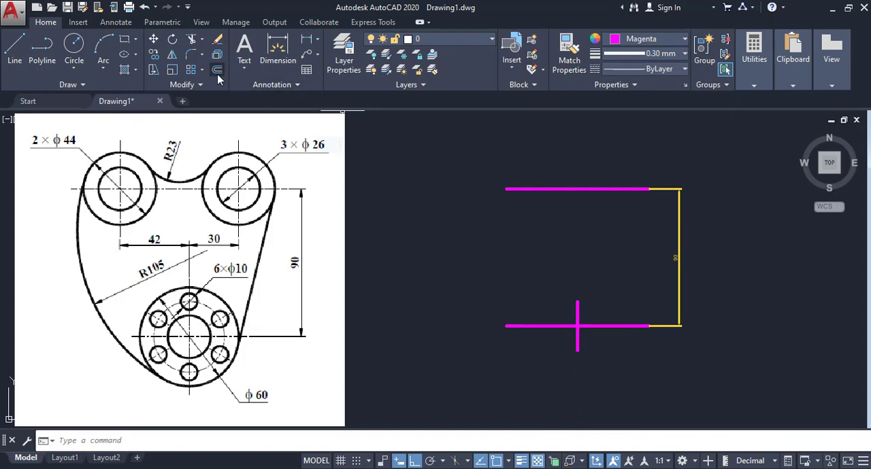
# - Offset the short vertical line 42 mm to the left
pyautogui.click(217, 70)
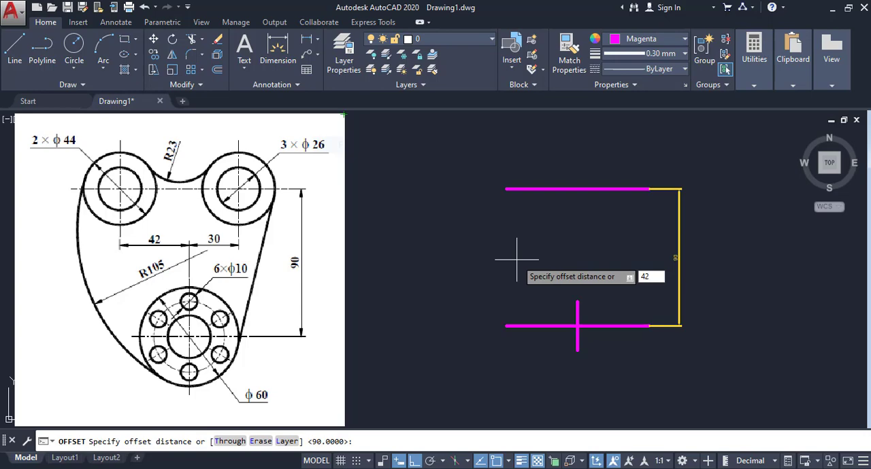
pyautogui.press('Return')
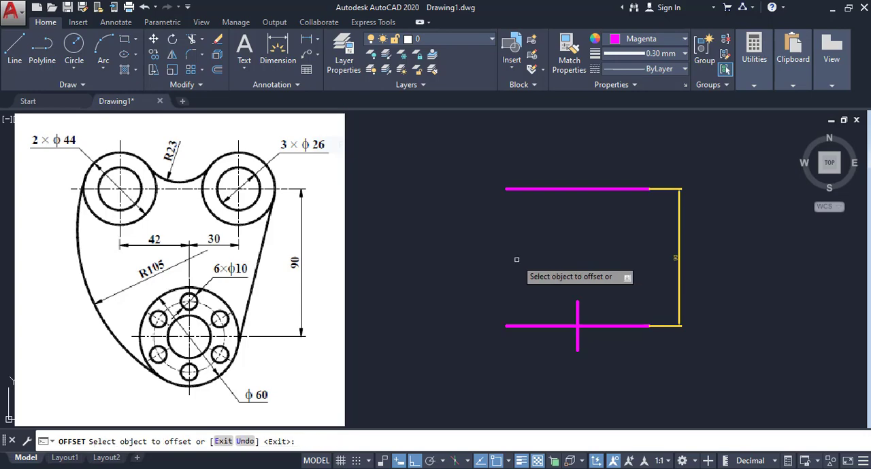
pyautogui.click(577, 312)
pyautogui.click(548, 308)
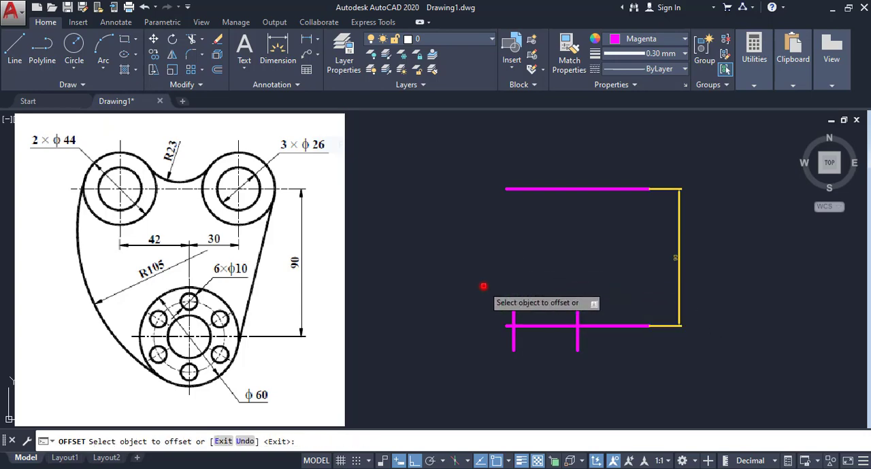
pyautogui.rightClick(483, 287)
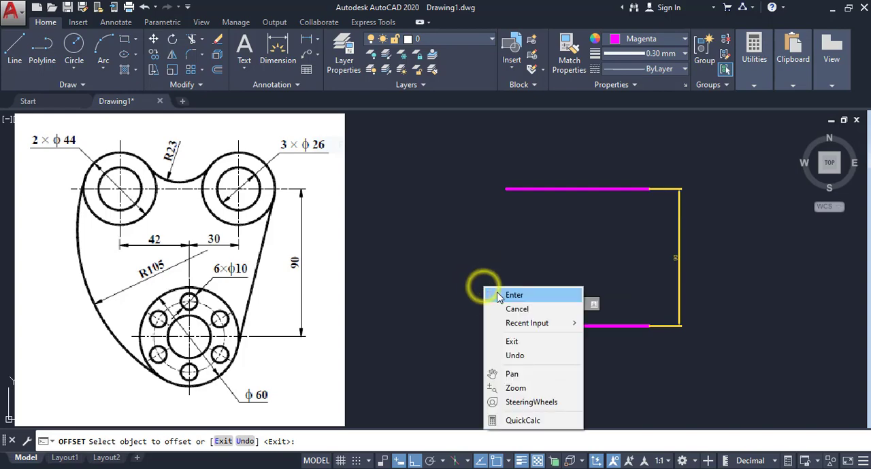
pyautogui.click(497, 293)
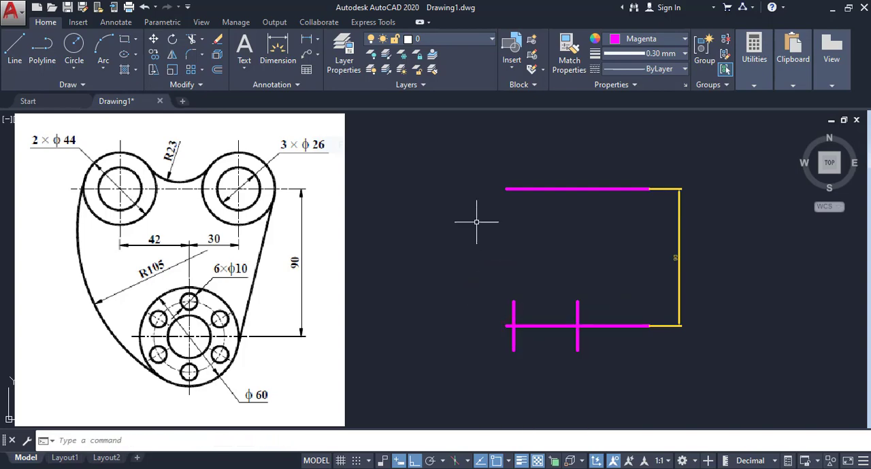
# - Offset the original short vertical line 30 mm to the right
pyautogui.press('space')
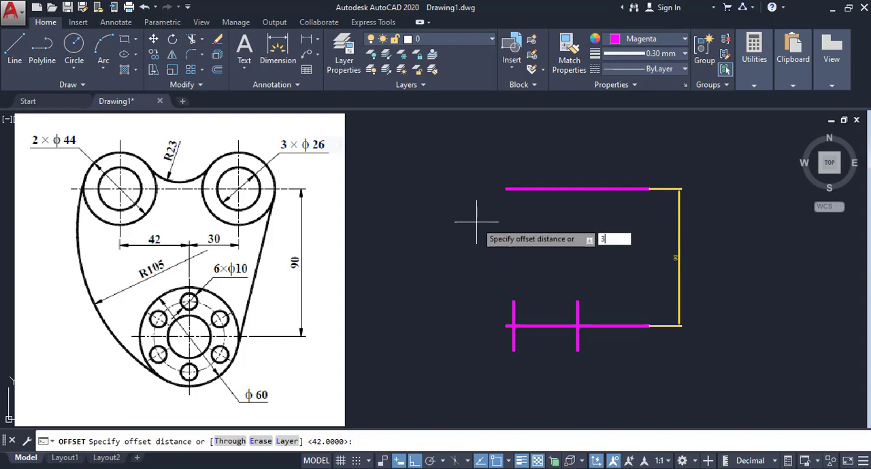
pyautogui.press('Return')
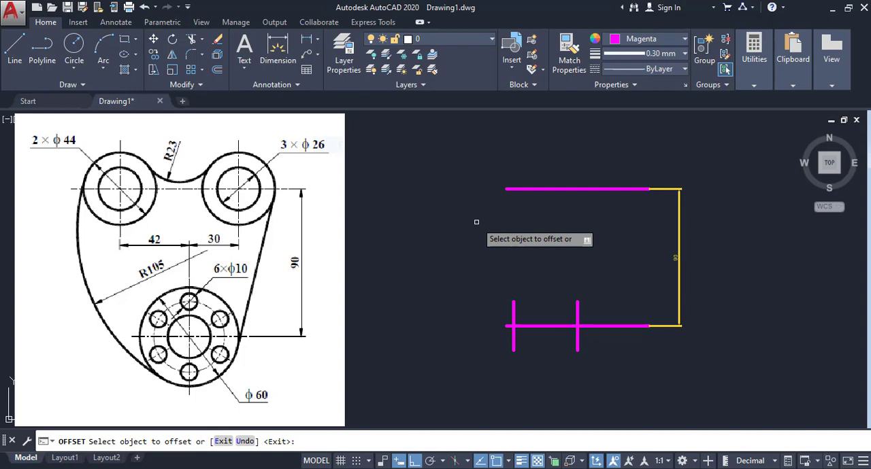
pyautogui.click(578, 314)
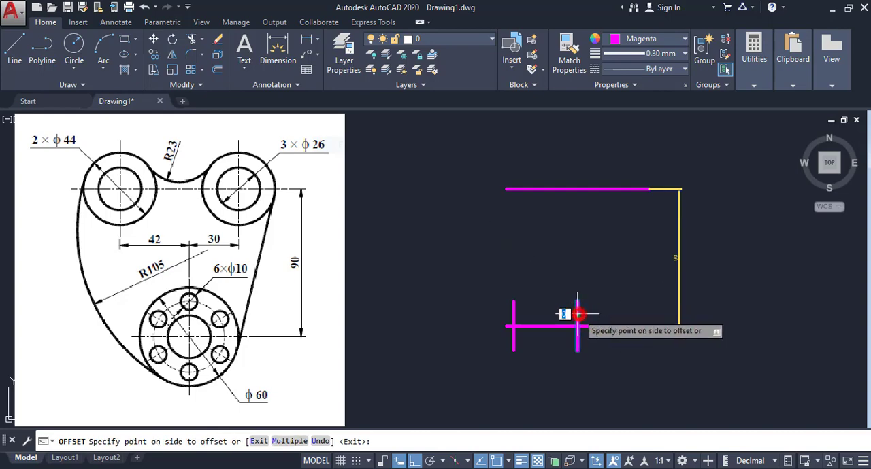
pyautogui.click(652, 310)
pyautogui.rightClick(651, 306)
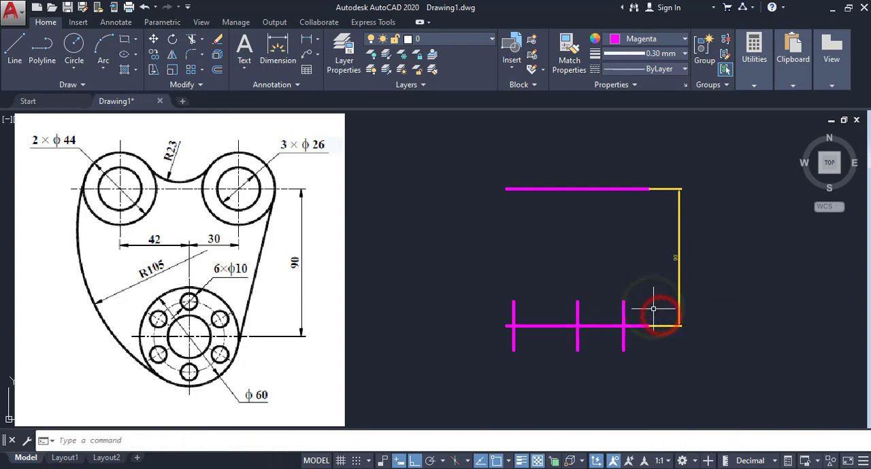
# - Add a linear dimension between the lower ends of the left and middle vertical lines, placed below them
pyautogui.click(308, 46)
pyautogui.click(513, 350)
pyautogui.click(578, 351)
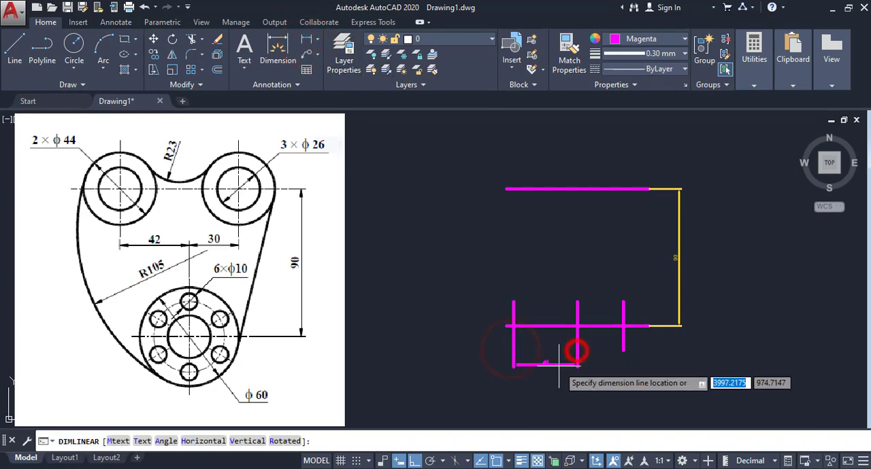
pyautogui.click(560, 367)
# - Add a linear dimension between the lower ends of the middle and right vertical lines, level with the neighbouring dimension
pyautogui.rightClick(554, 339)
pyautogui.click(595, 113)
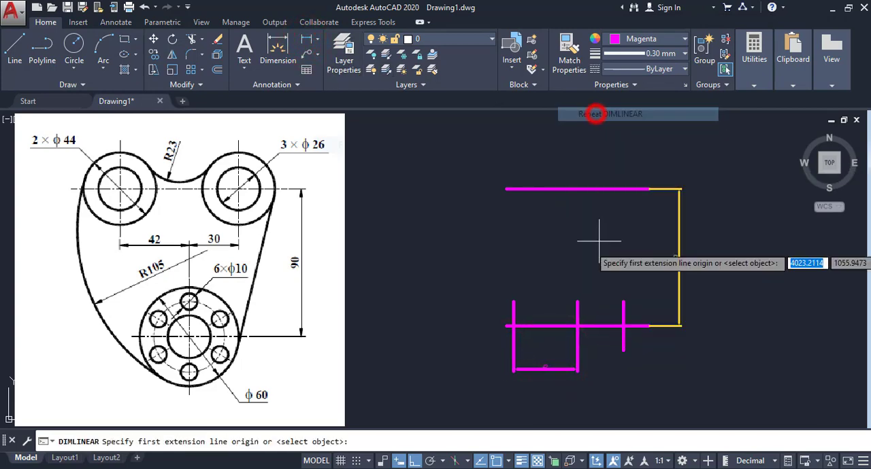
pyautogui.click(576, 351)
pyautogui.click(622, 352)
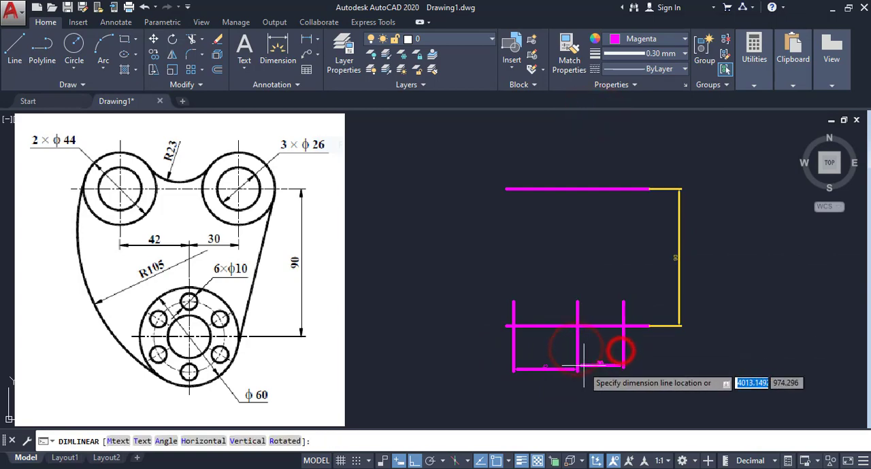
pyautogui.click(583, 367)
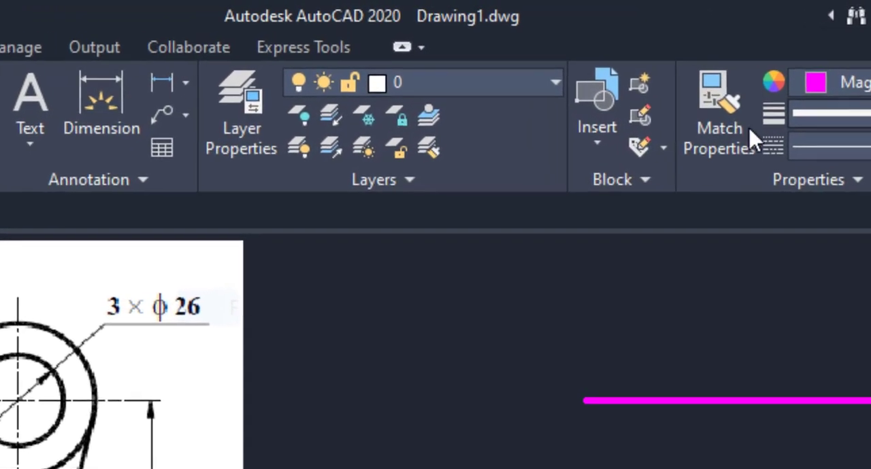
# - Match the properties of the yellow vertical dimension onto the three short vertical lines and the two horizontal dimensions
pyautogui.click(710, 136)
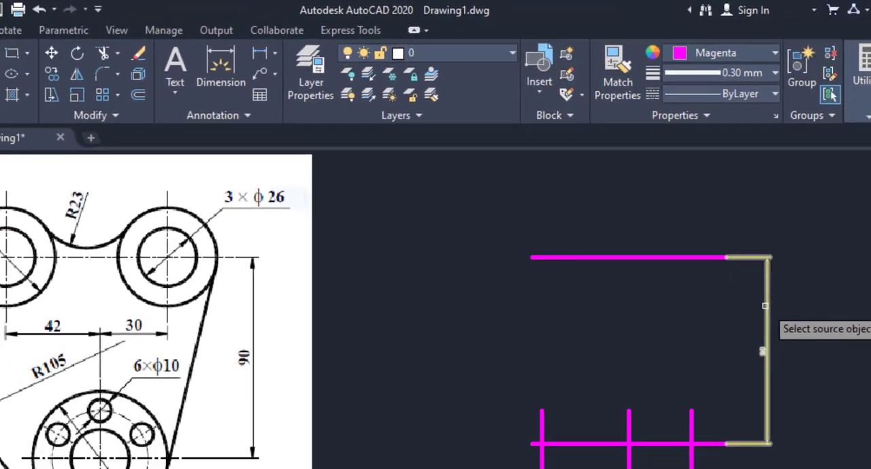
pyautogui.click(765, 312)
pyautogui.click(655, 352)
pyautogui.click(480, 385)
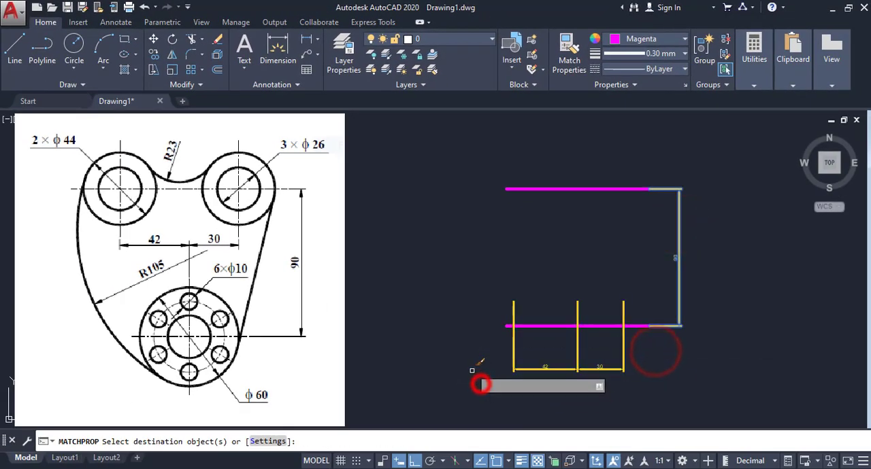
pyautogui.rightClick(459, 340)
pyautogui.click(474, 343)
# - Stretch the upper ends of the left and right vertical lines straight up to just above the upper horizontal line
pyautogui.scroll(4, 569, 359)
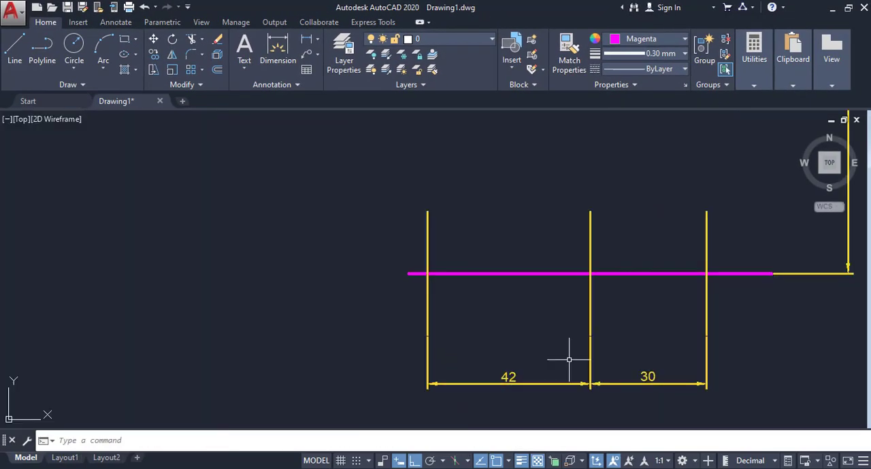
pyautogui.scroll(-2, 568, 359)
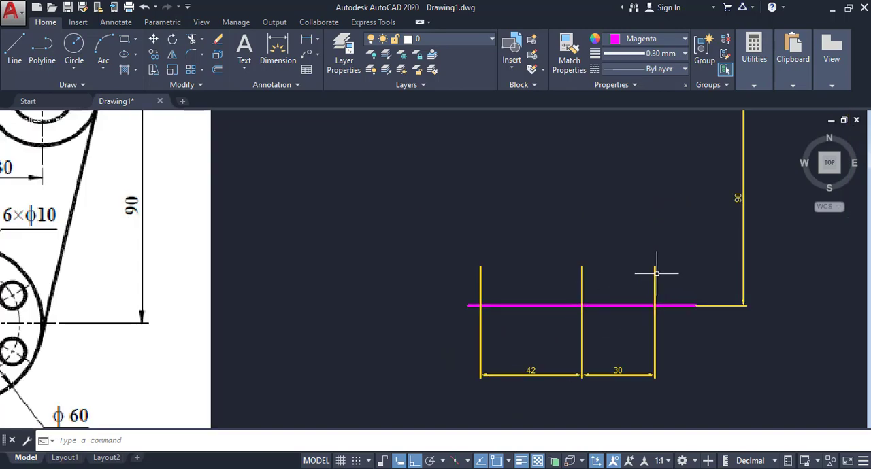
pyautogui.scroll(-2, 656, 274)
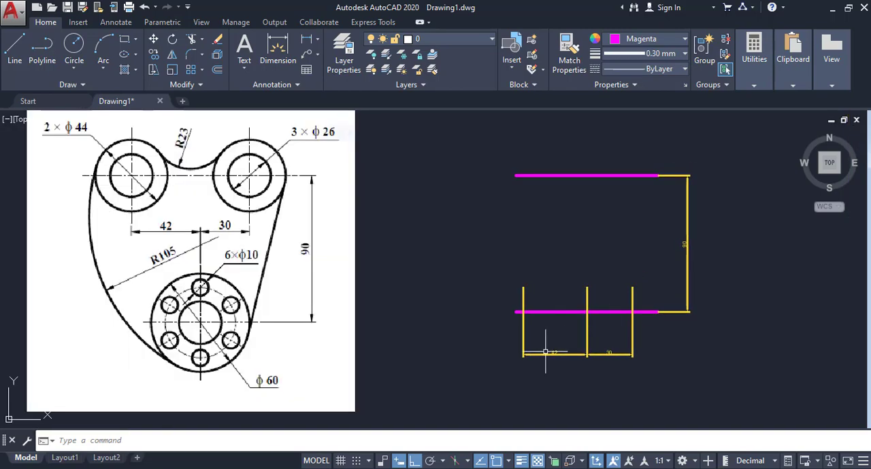
pyautogui.click(558, 278)
pyautogui.click(511, 291)
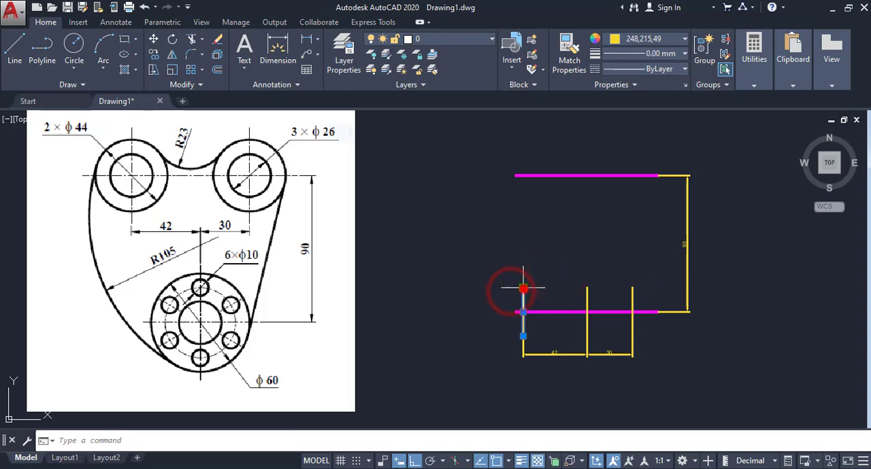
pyautogui.click(523, 288)
pyautogui.click(529, 144)
pyautogui.click(643, 274)
pyautogui.click(614, 300)
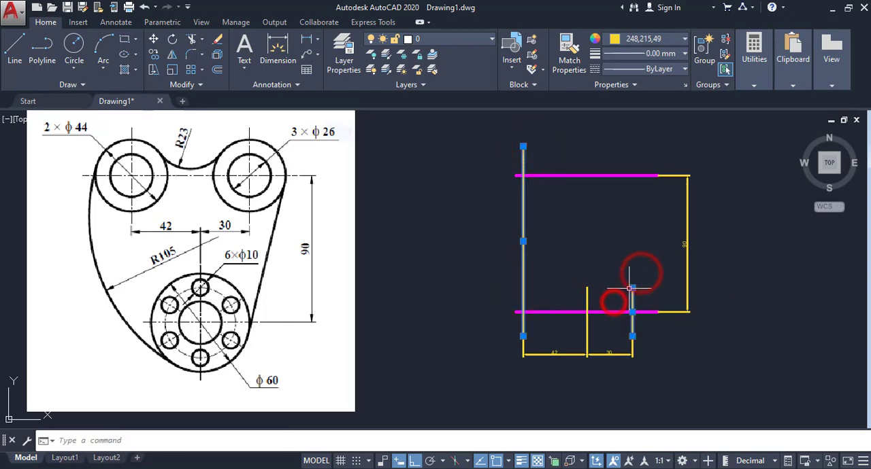
pyautogui.click(632, 288)
pyautogui.click(632, 144)
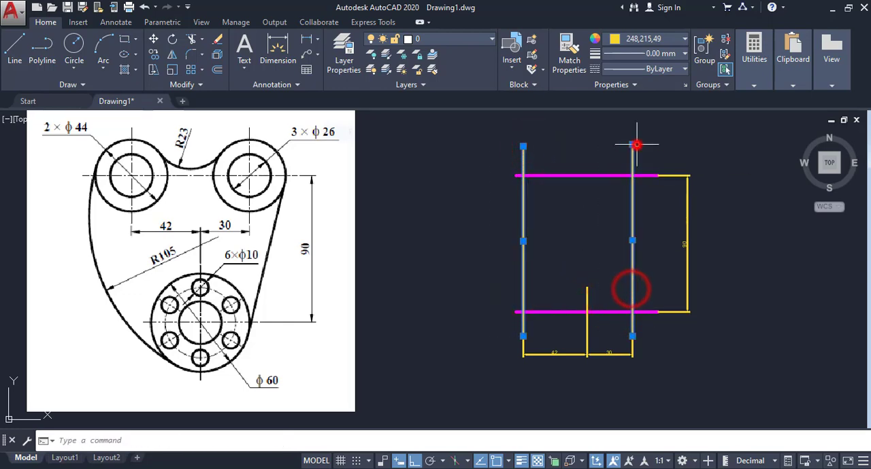
# - Shorten the right and left vertical lines from below so they end just under the upper horizontal line
pyautogui.click(633, 335)
pyautogui.click(632, 206)
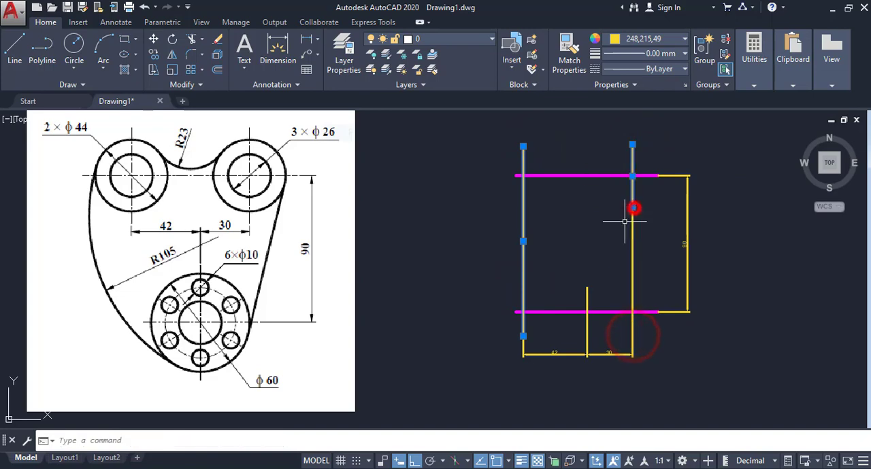
pyautogui.click(523, 336)
pyautogui.click(523, 206)
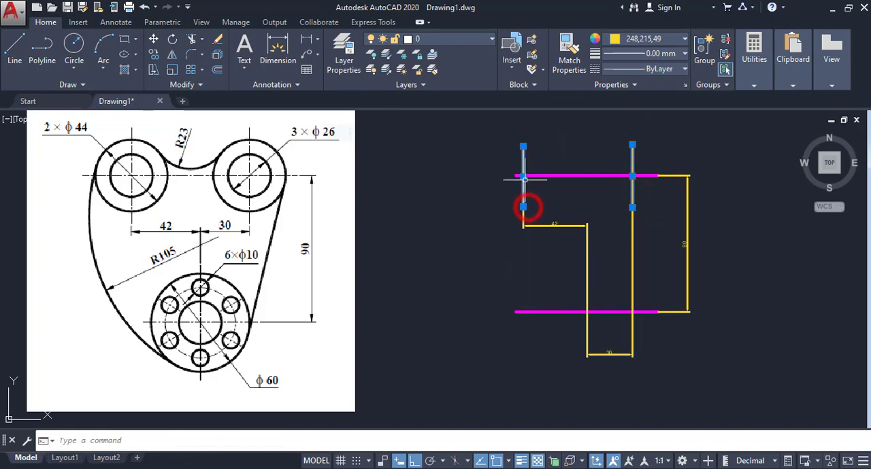
# - Centre the left and right vertical lines by their midpoints on the upper horizontal line, and deselect them
pyautogui.click(523, 176)
pyautogui.click(522, 175)
pyautogui.click(632, 176)
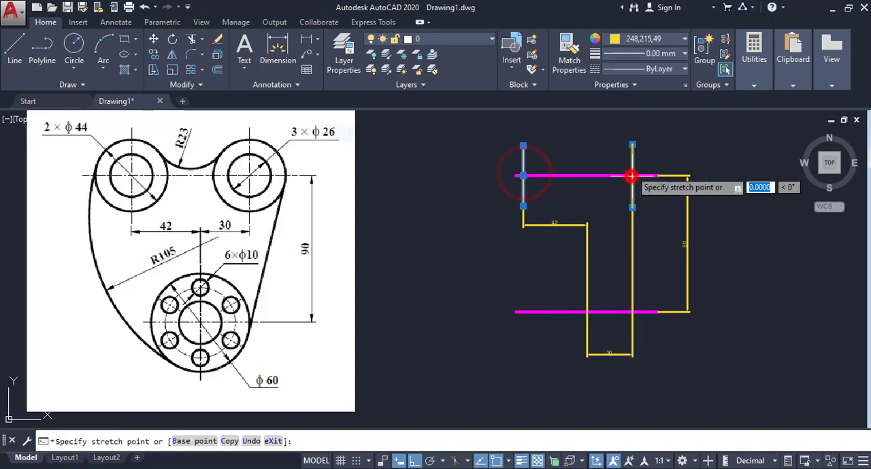
pyautogui.click(632, 176)
pyautogui.press('Escape')
# - Delete the two horizontal dimensions and the vertical dimension, keeping only the centre lines
pyautogui.click(583, 273)
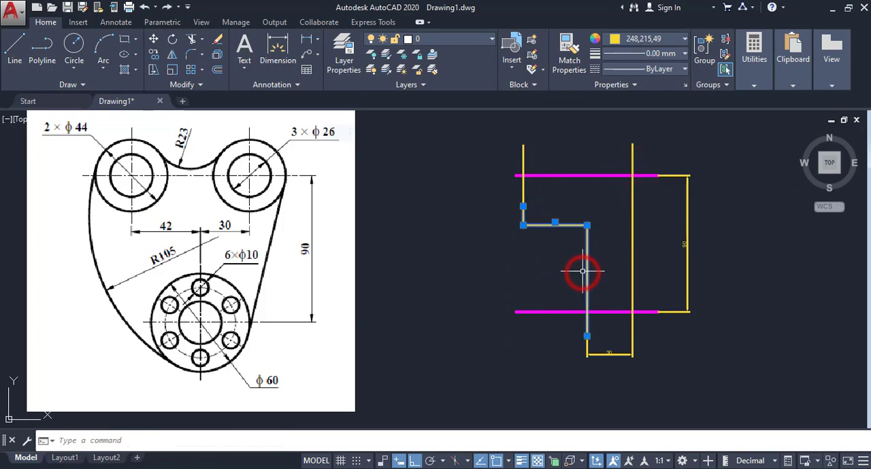
pyautogui.press('Delete')
pyautogui.click(668, 276)
pyautogui.click(624, 273)
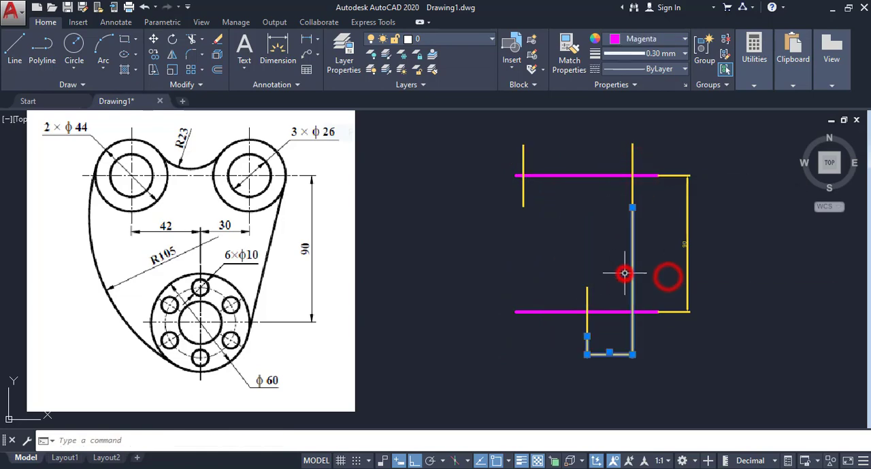
pyautogui.press('Delete')
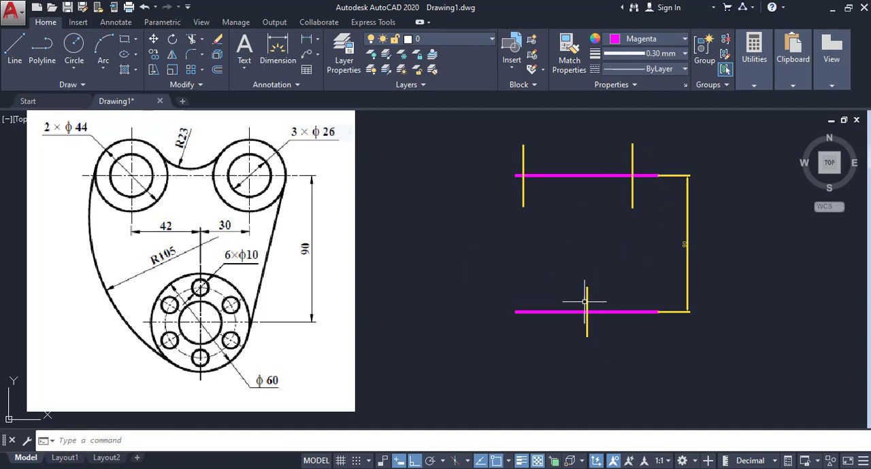
pyautogui.click(712, 277)
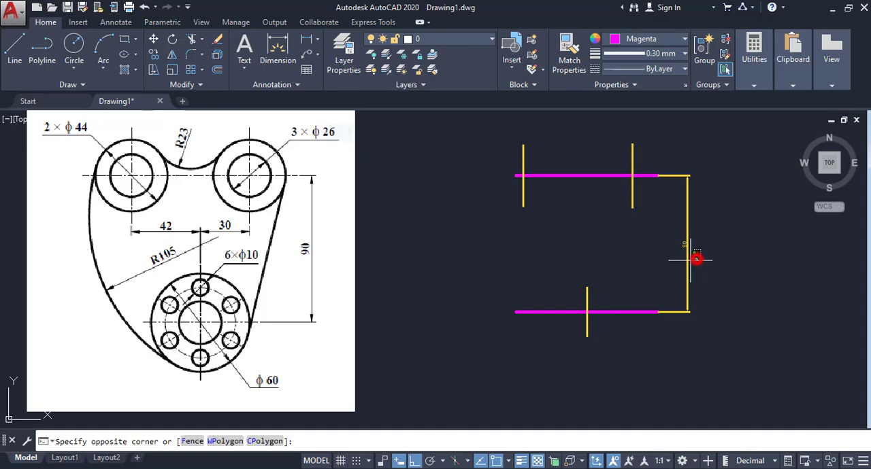
pyautogui.click(666, 241)
pyautogui.press('Delete')
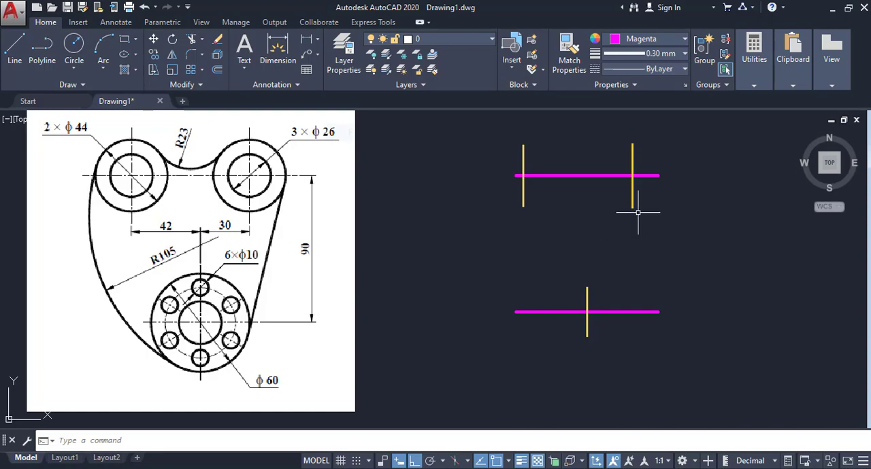
# - Extend the upper horizontal line's left end further past the left vertical line, and deselect it
pyautogui.click(517, 176)
pyautogui.click(514, 175)
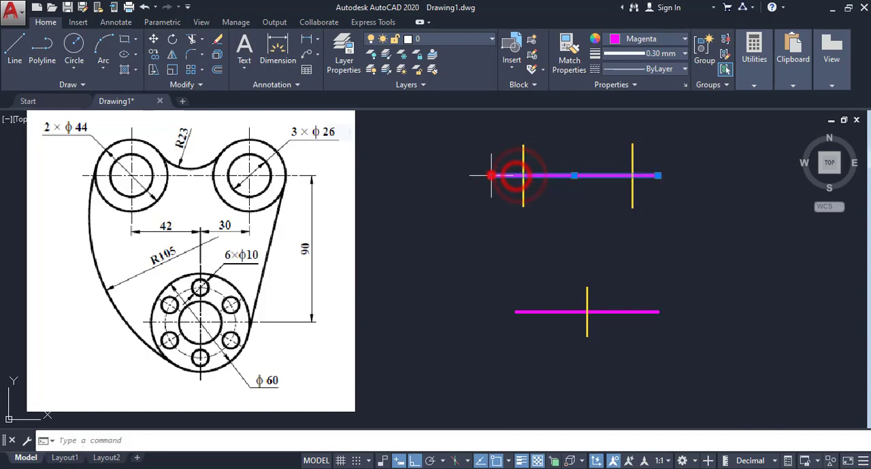
pyautogui.click(489, 175)
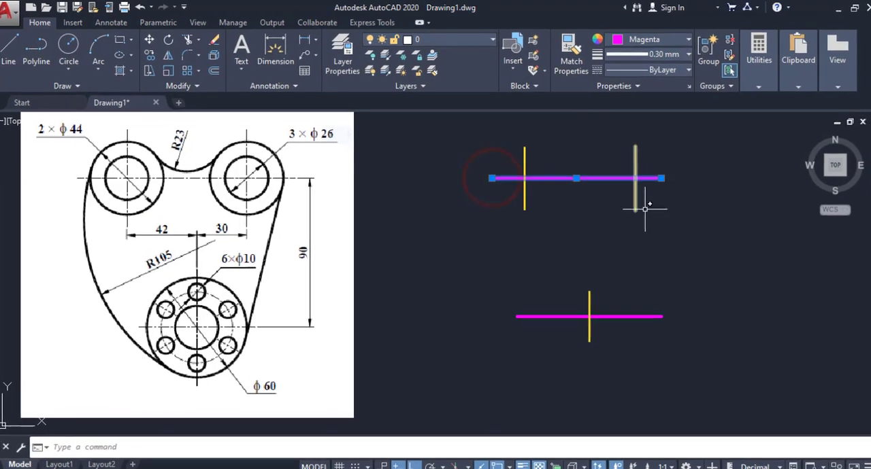
pyautogui.rightClick(650, 230)
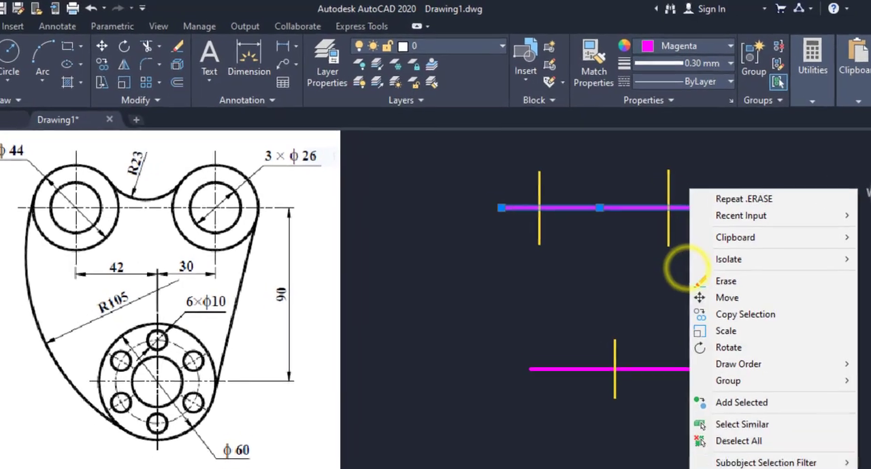
pyautogui.click(686, 378)
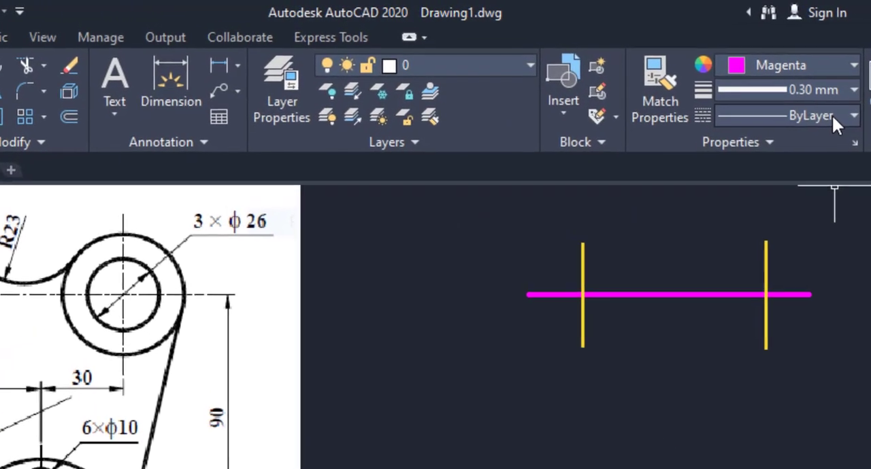
# - Load the CENTER linetype from acadiso.lin into the drawing
pyautogui.click(790, 103)
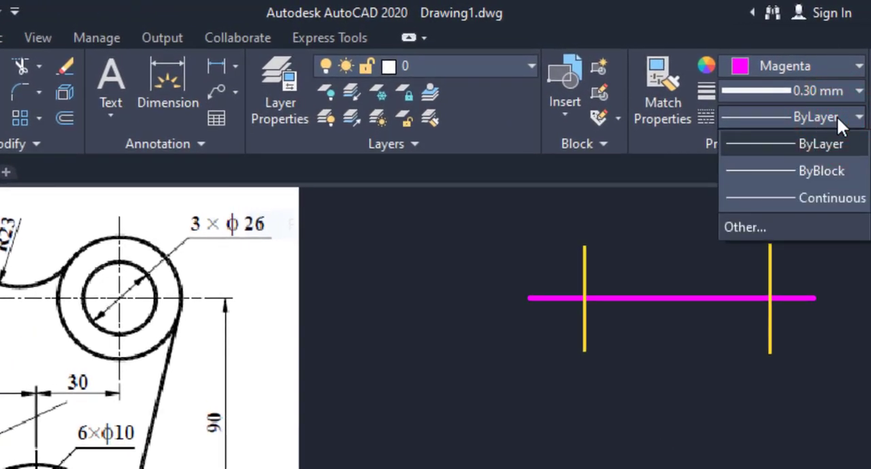
pyautogui.click(757, 221)
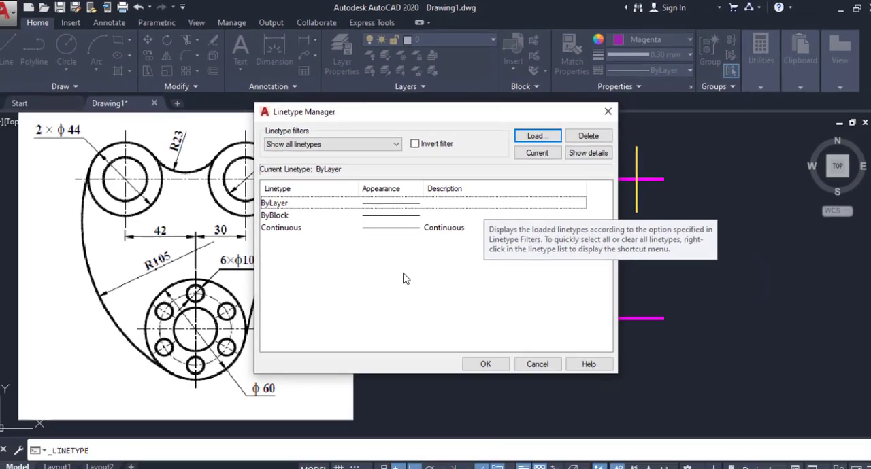
pyautogui.click(556, 134)
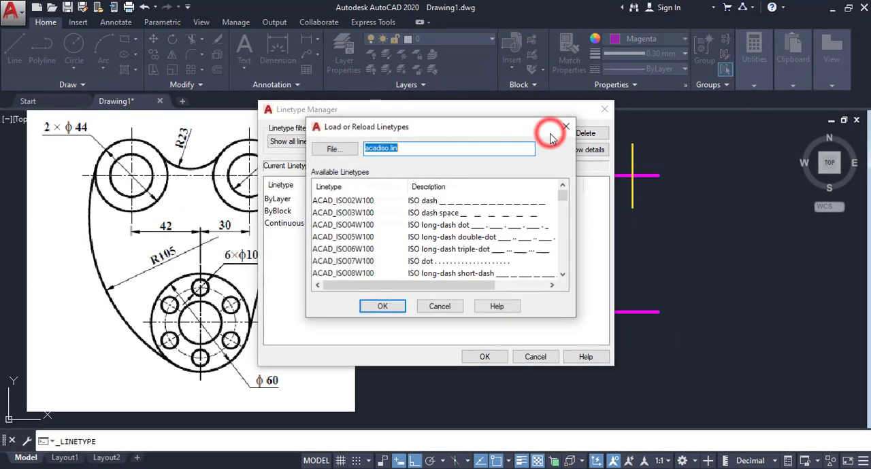
pyautogui.scroll(-1, 379, 215)
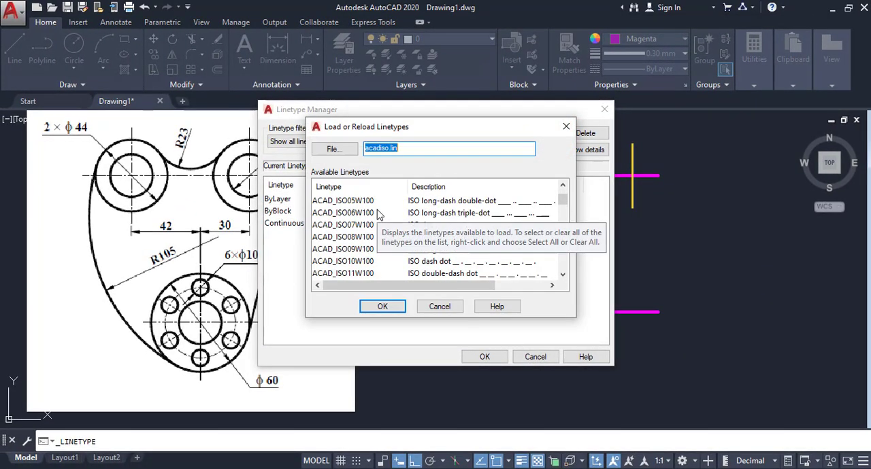
pyautogui.scroll(-2, 378, 215)
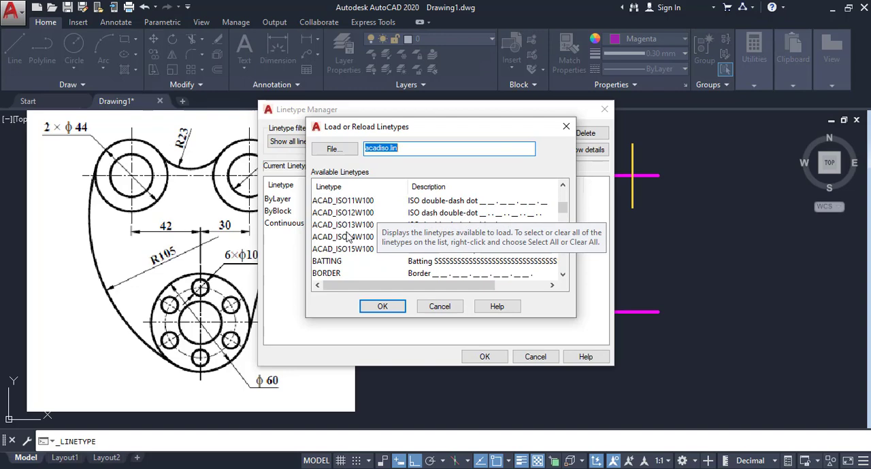
pyautogui.click(328, 262)
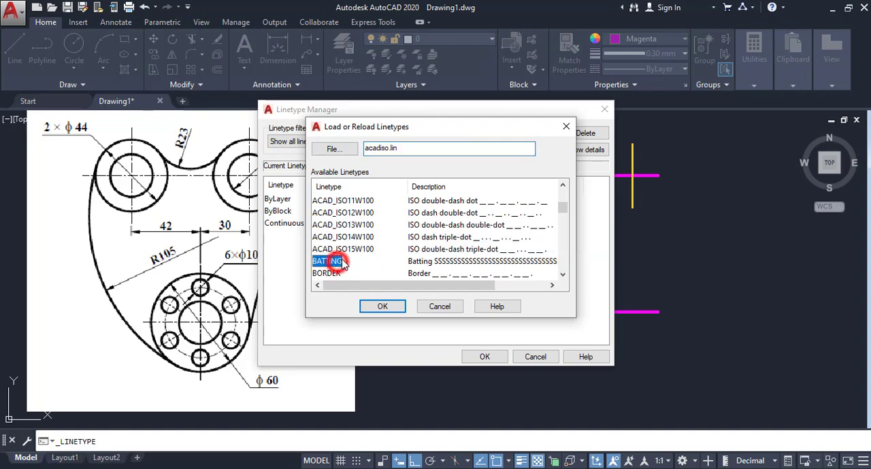
pyautogui.scroll(-2, 329, 262)
pyautogui.click(331, 237)
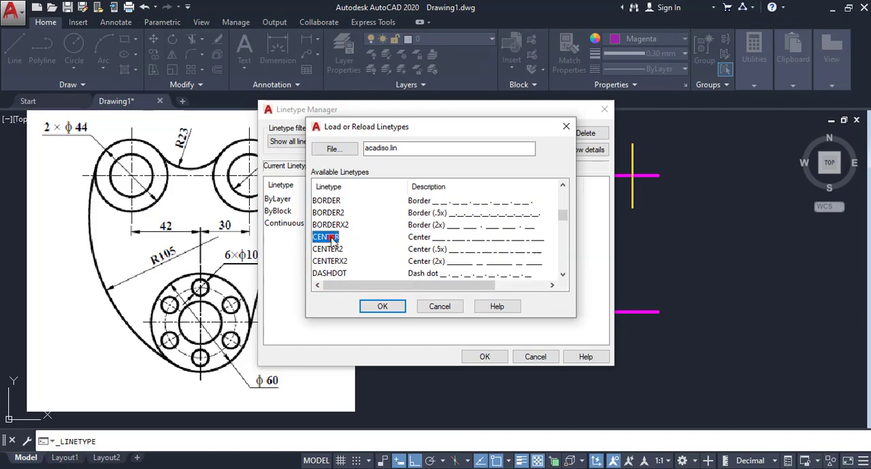
pyautogui.click(378, 306)
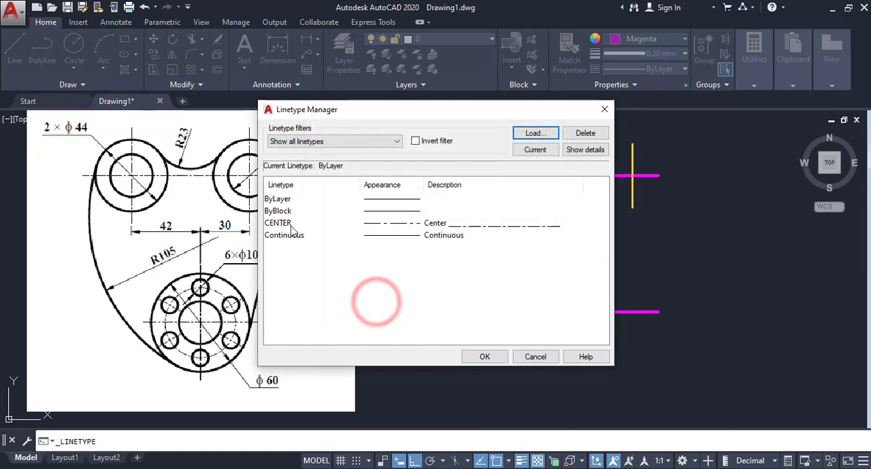
pyautogui.click(491, 355)
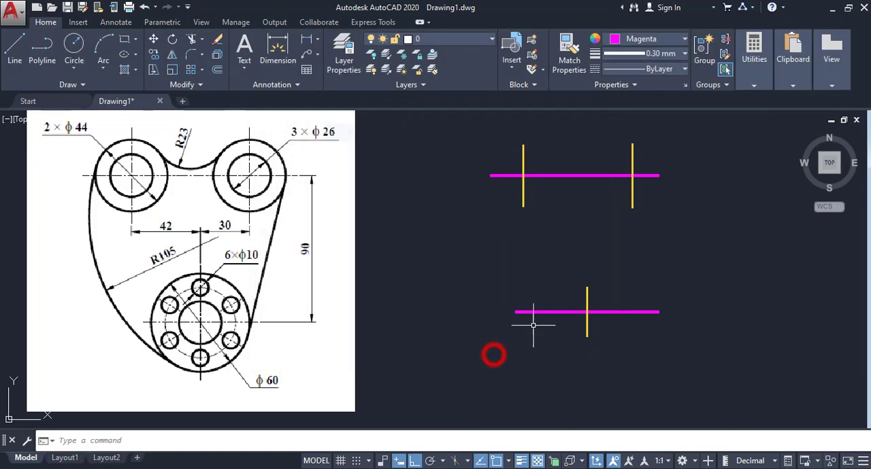
# - Assign the CENTER linetype to all horizontal and vertical centre lines, and deselect them
pyautogui.click(650, 163)
pyautogui.click(510, 340)
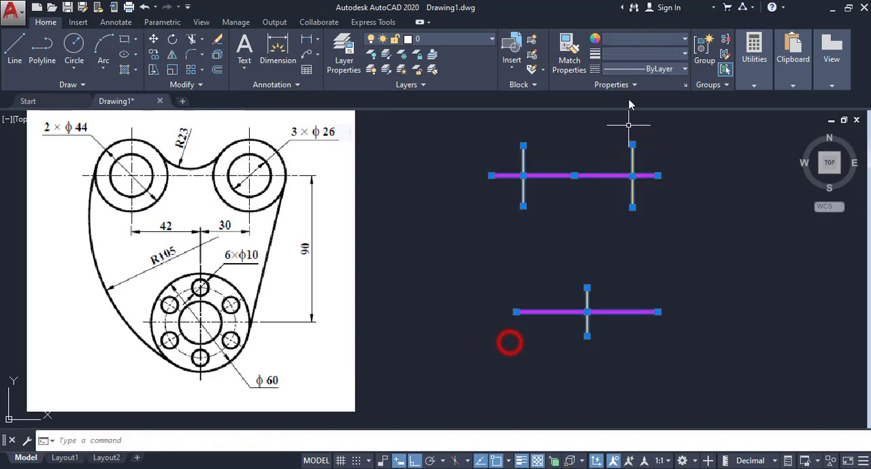
pyautogui.click(653, 71)
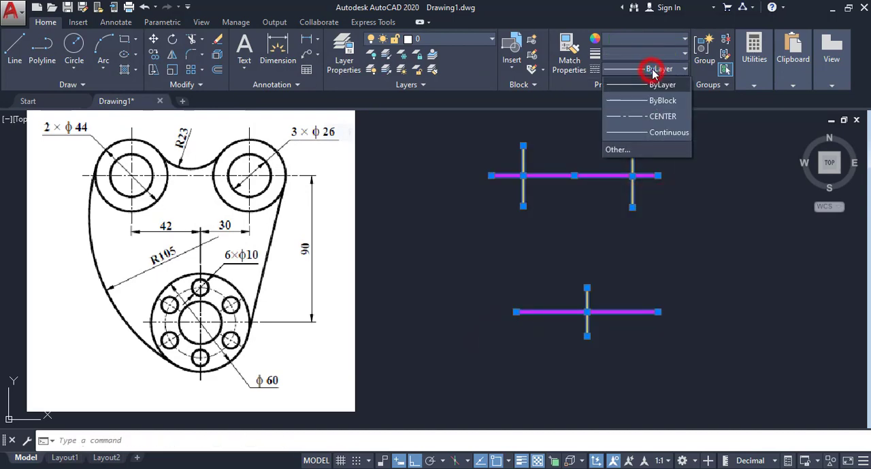
pyautogui.click(660, 116)
pyautogui.press('Escape')
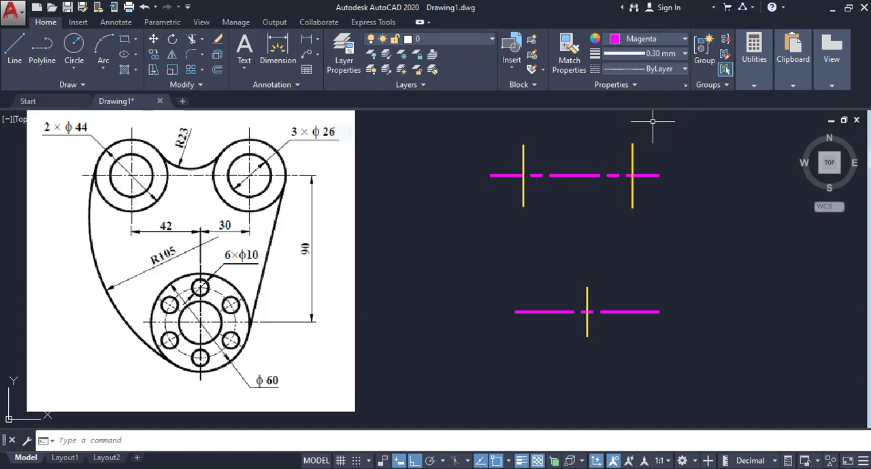
# - Set the linetype scale of the two upper vertical centre lines to 0.25, and deselect them
pyautogui.click(632, 158)
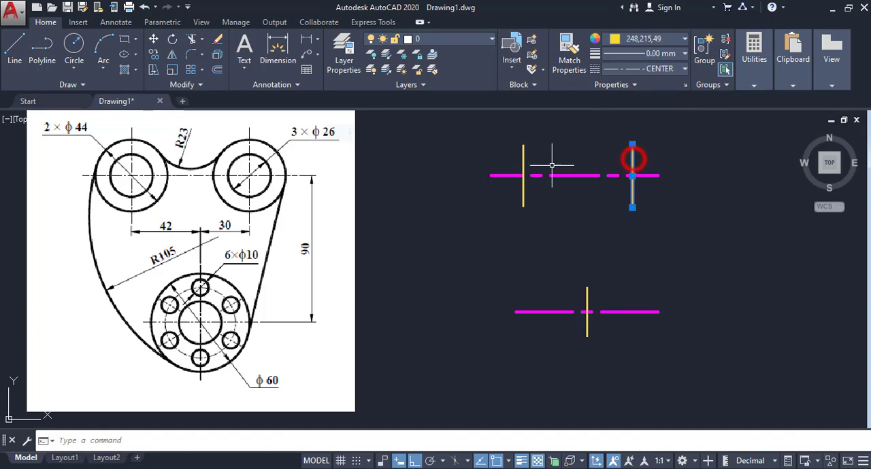
pyautogui.rightClick(503, 153)
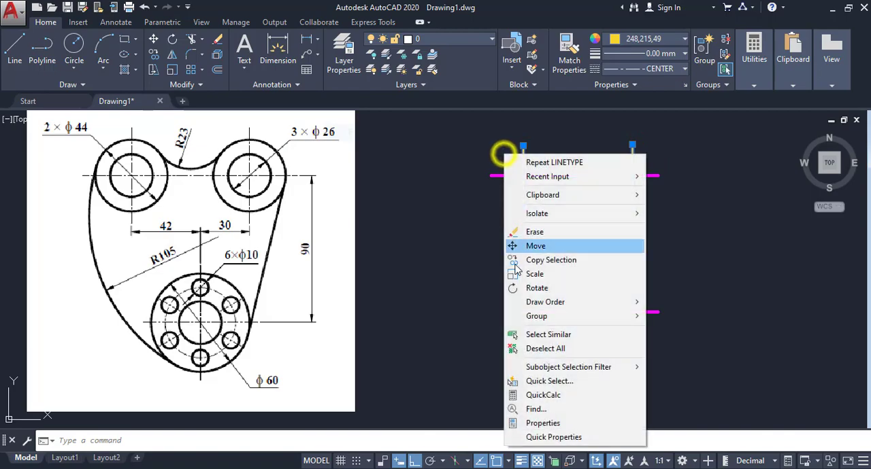
pyautogui.click(524, 423)
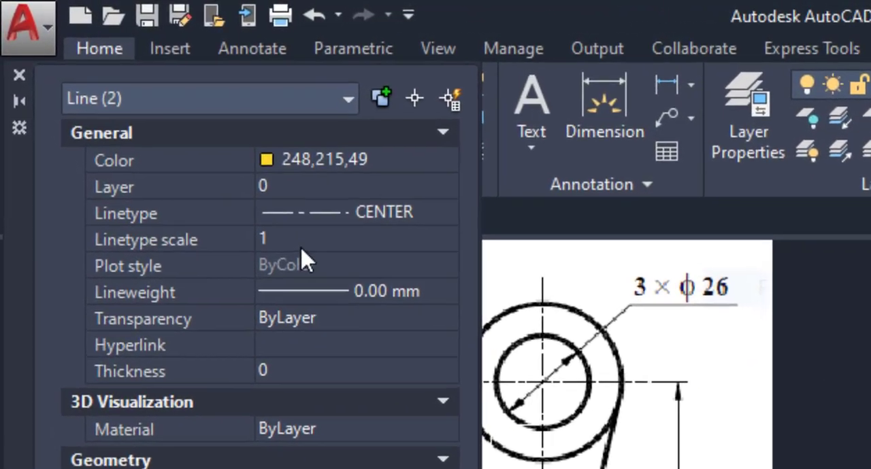
pyautogui.click(309, 241)
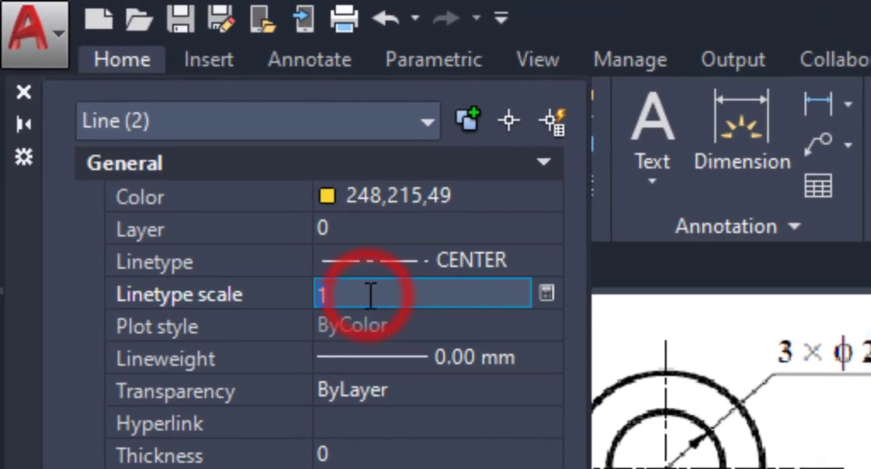
pyautogui.write('.')
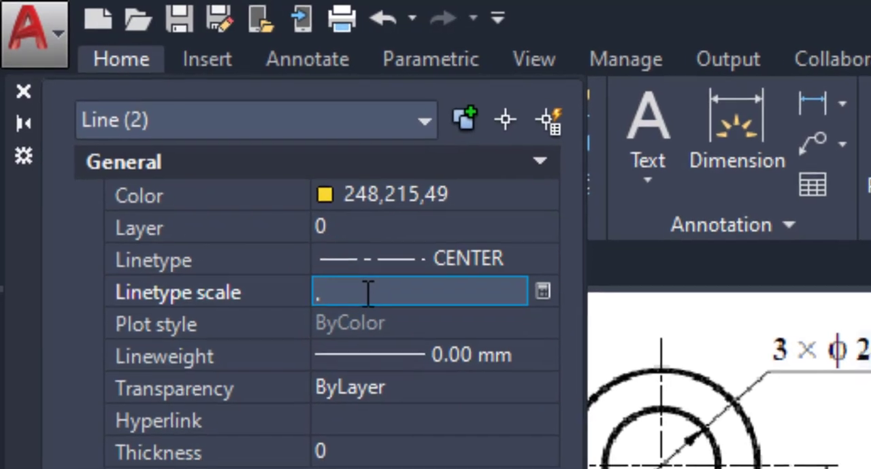
pyautogui.write('25')
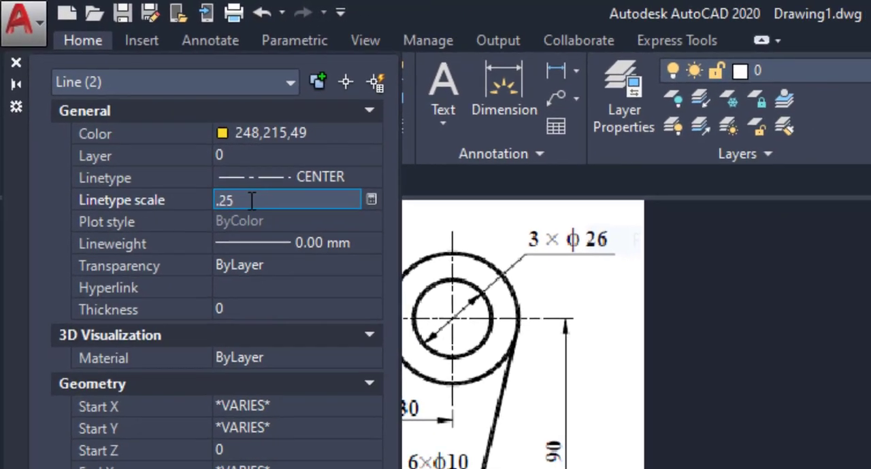
pyautogui.press('Return')
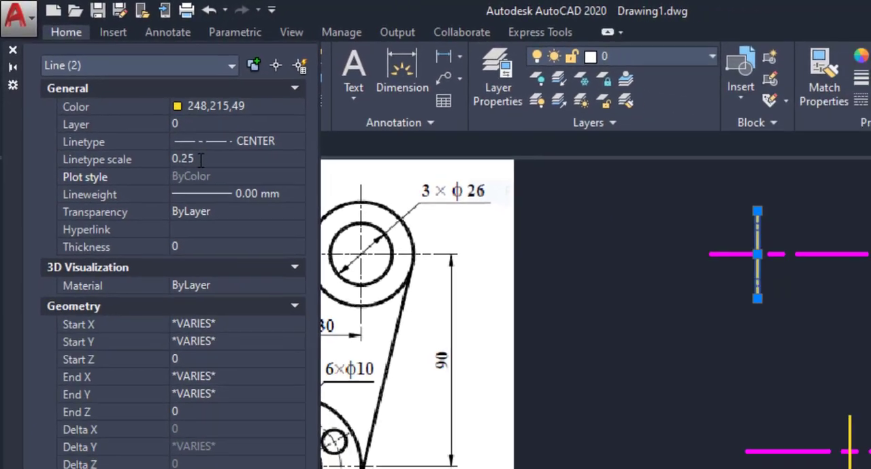
pyautogui.click(17, 63)
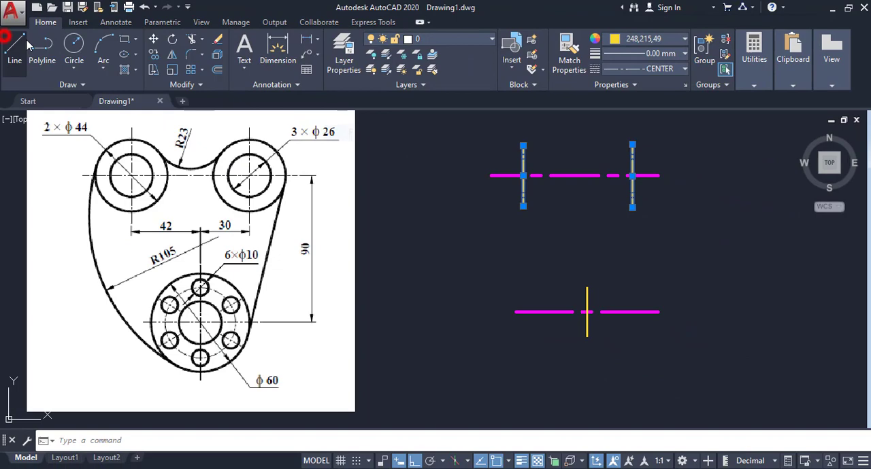
pyautogui.rightClick(409, 170)
pyautogui.click(459, 368)
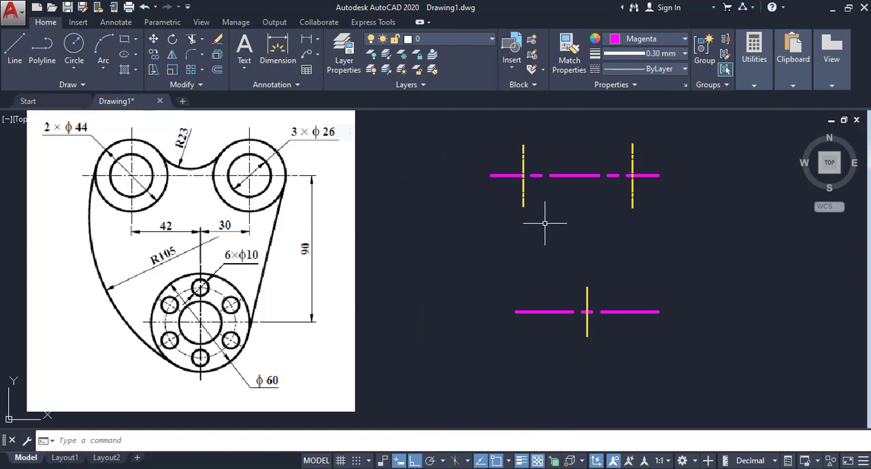
# - Draw a circle of diameter 44 centred where the left vertical line crosses the upper horizontal centre line
pyautogui.click(74, 68)
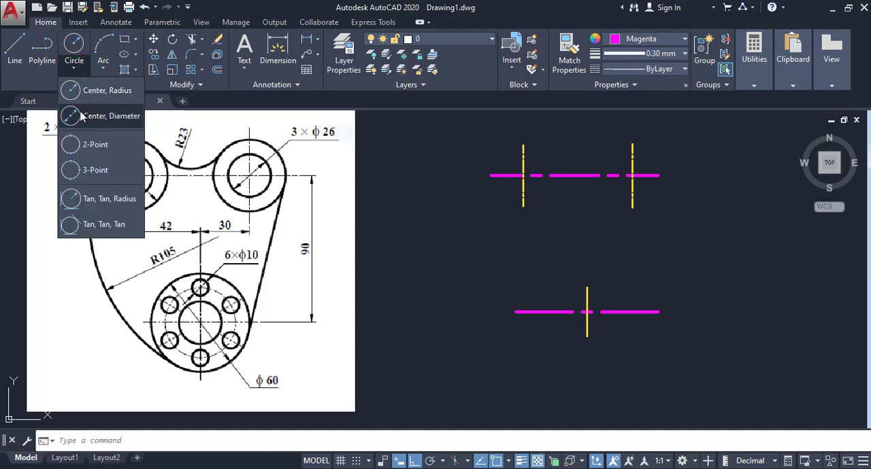
pyautogui.click(96, 116)
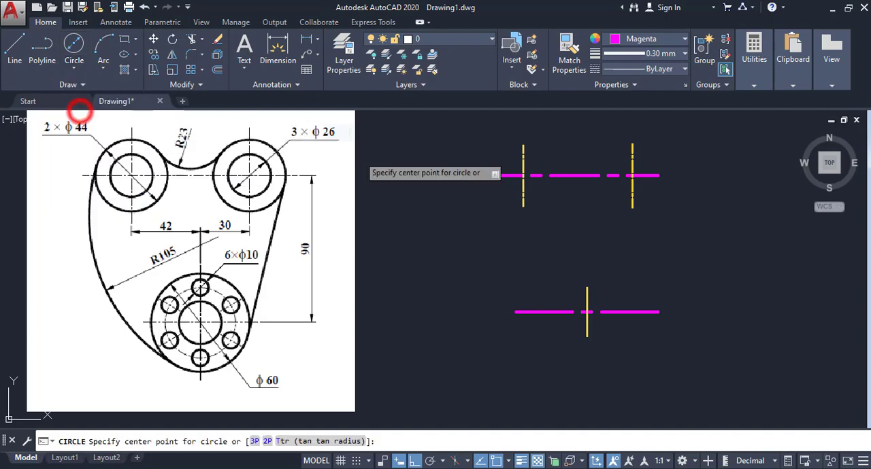
pyautogui.click(523, 175)
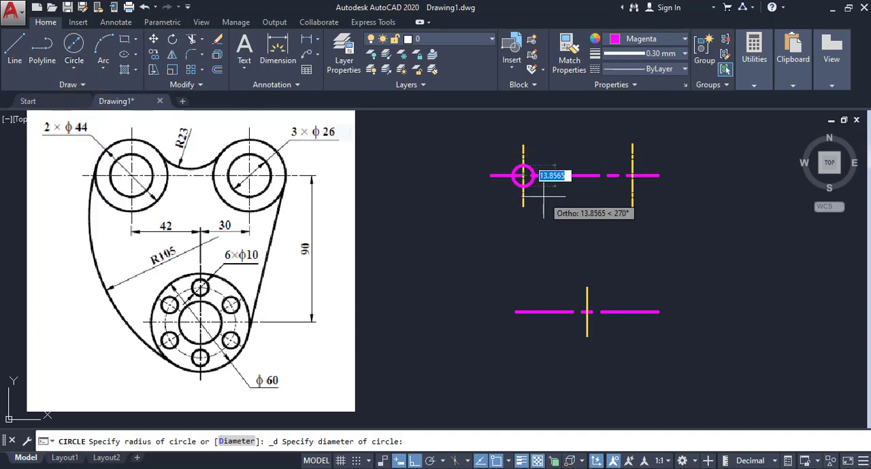
pyautogui.write('4')
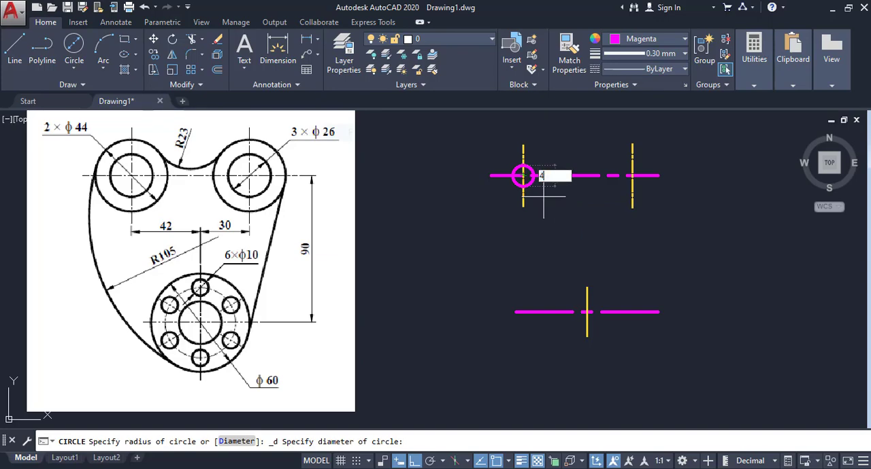
pyautogui.write('4')
pyautogui.press('Return')
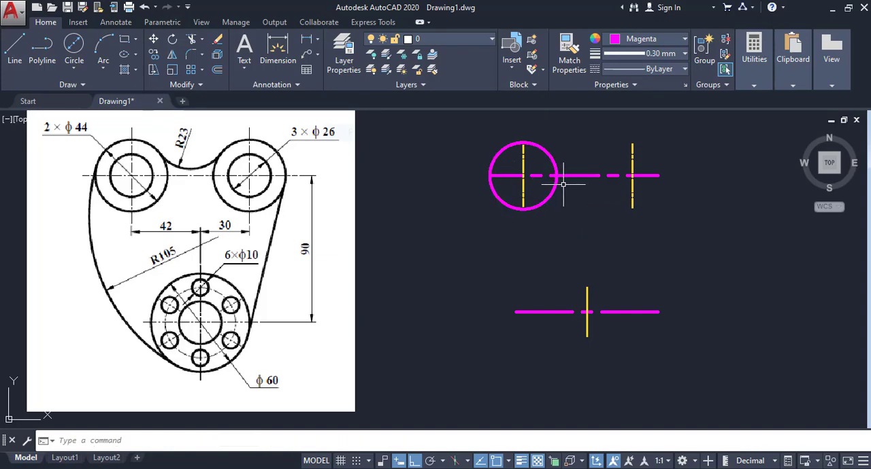
# - Add a diameter dimension to the circle, placed diagonally outside its lower-left side
pyautogui.click(319, 41)
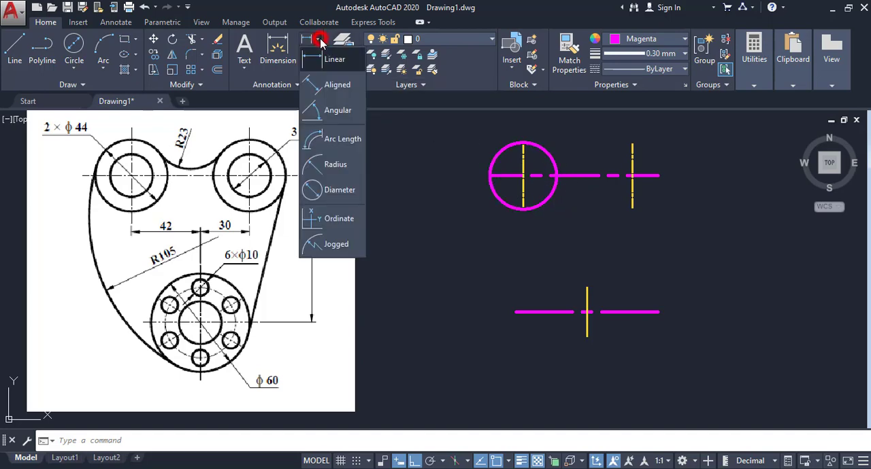
pyautogui.click(325, 192)
pyautogui.click(502, 203)
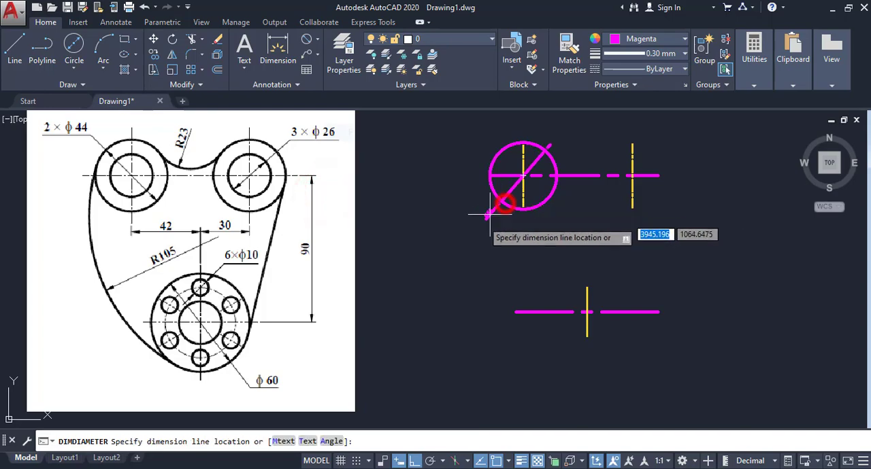
pyautogui.click(463, 229)
pyautogui.scroll(5, 463, 229)
pyautogui.scroll(-5, 464, 230)
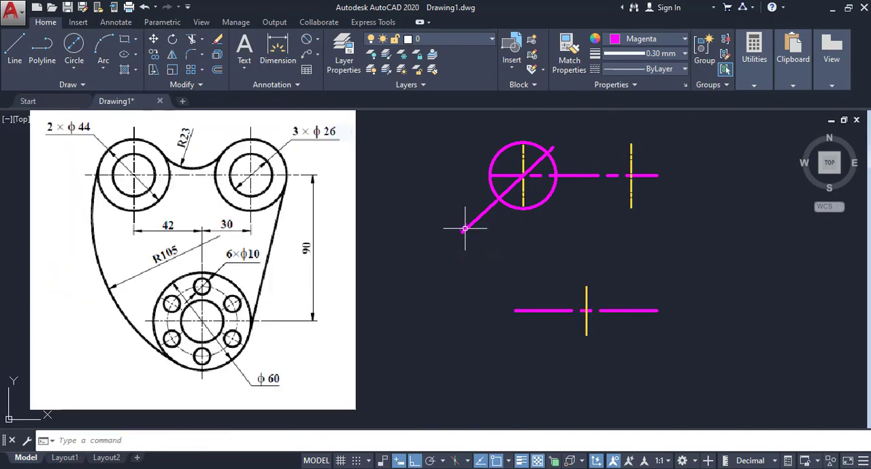
# - Delete the circle's diameter dimension
pyautogui.moveTo(464, 229); pyautogui.dragTo(449, 241, button='middle')
pyautogui.click(467, 223)
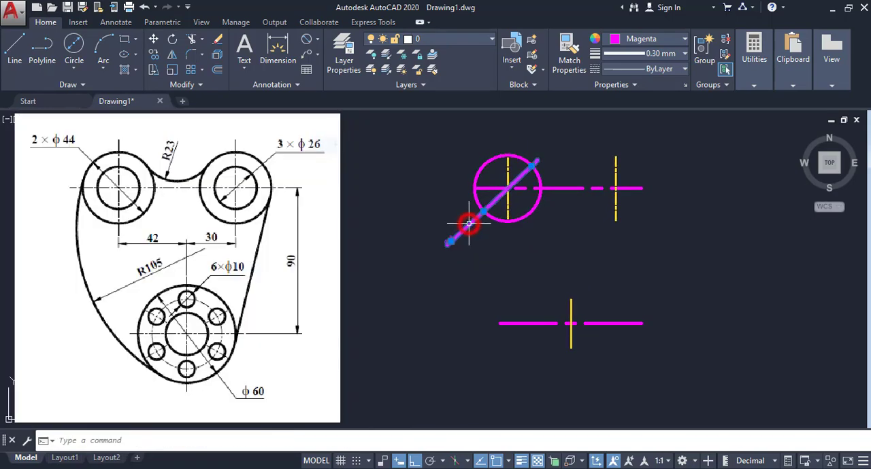
pyautogui.press('Delete')
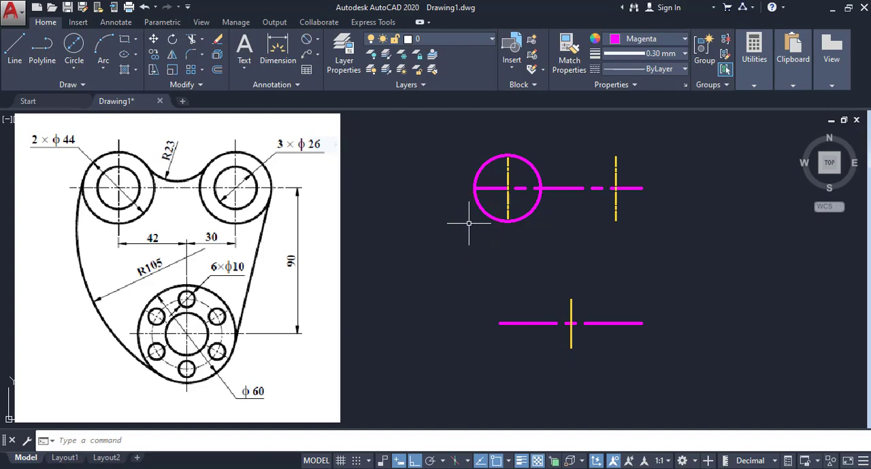
# - Change the circle's colour to Green, and deselect it
pyautogui.click(538, 213)
pyautogui.click(524, 204)
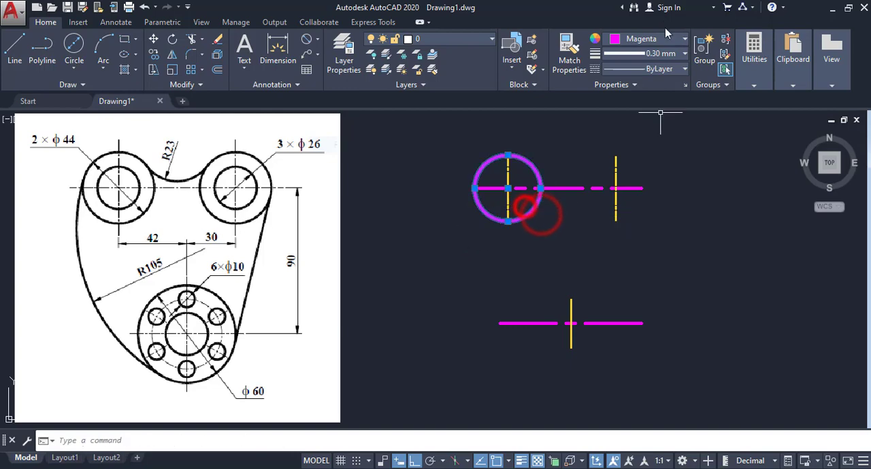
pyautogui.click(664, 39)
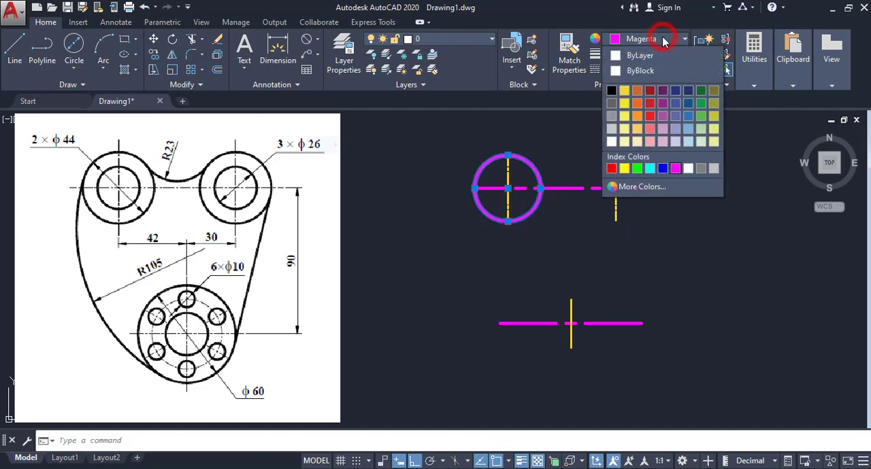
pyautogui.click(637, 169)
pyautogui.rightClick(558, 149)
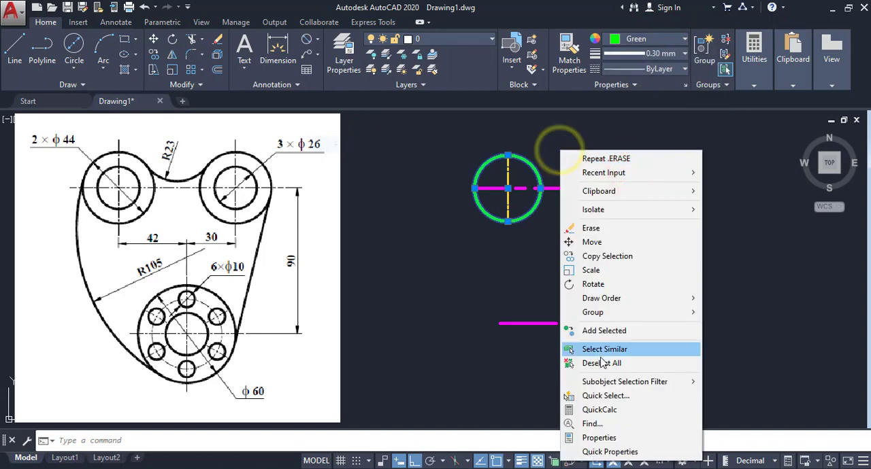
pyautogui.click(599, 361)
# - Copy the green circle from its centre to where the right vertical line crosses the upper horizontal centre line
pyautogui.click(534, 163)
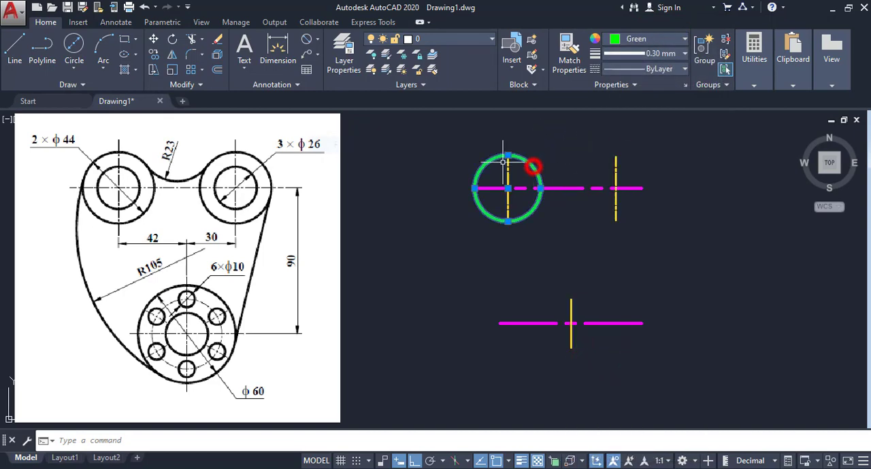
pyautogui.click(153, 54)
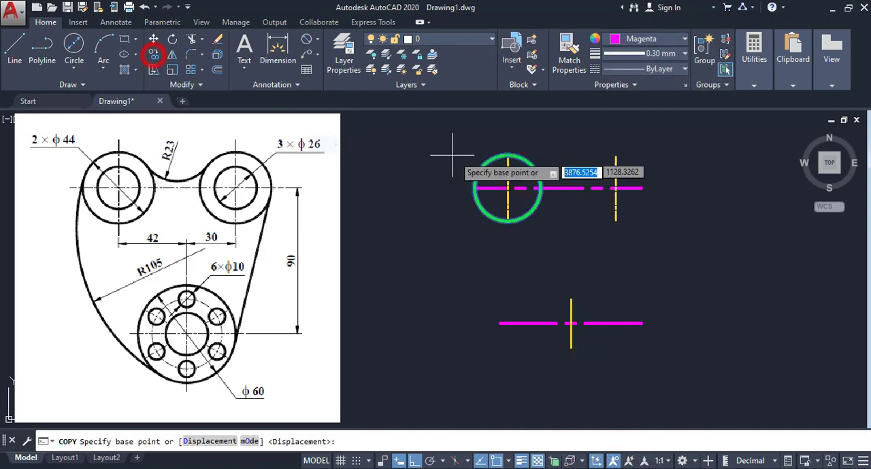
pyautogui.click(507, 188)
pyautogui.click(619, 184)
pyautogui.rightClick(676, 156)
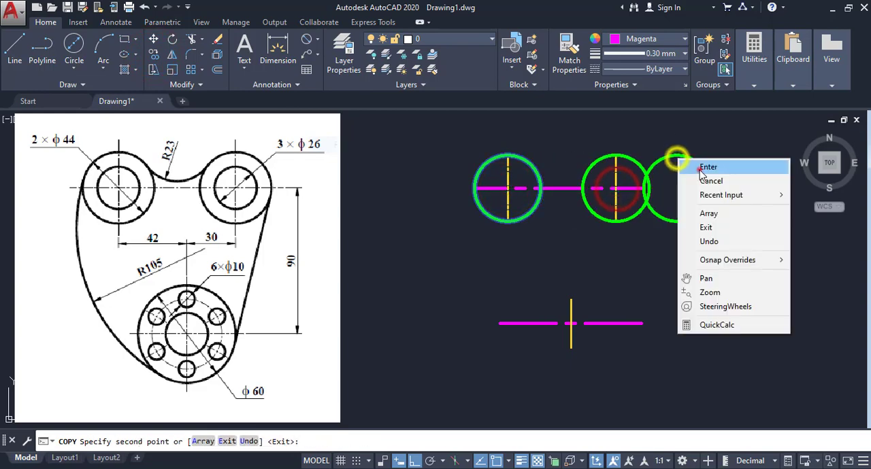
pyautogui.click(699, 166)
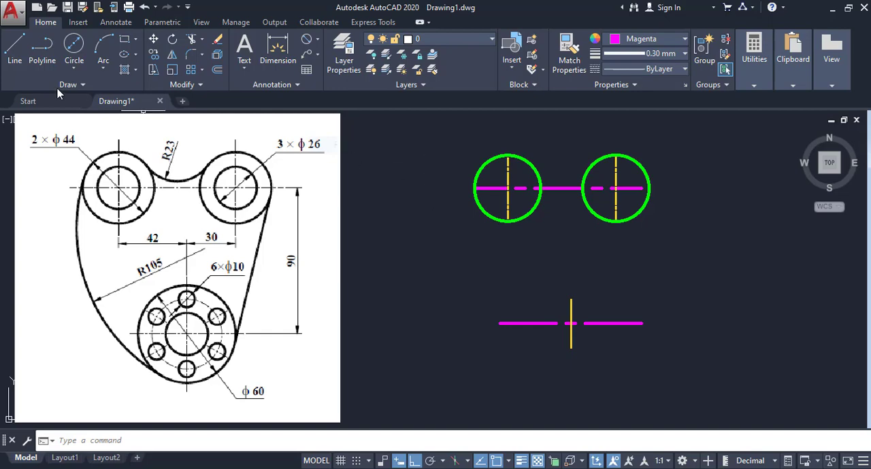
# - Draw a circle of diameter 26 concentric with the left green circle
pyautogui.click(74, 68)
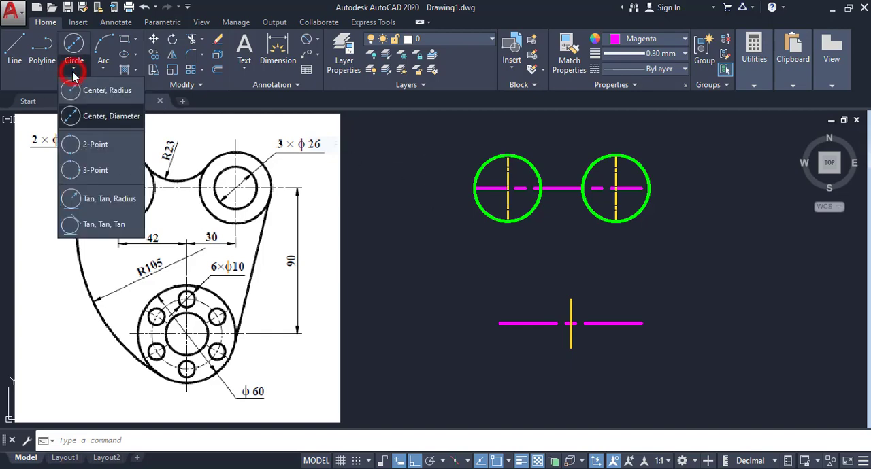
pyautogui.click(77, 117)
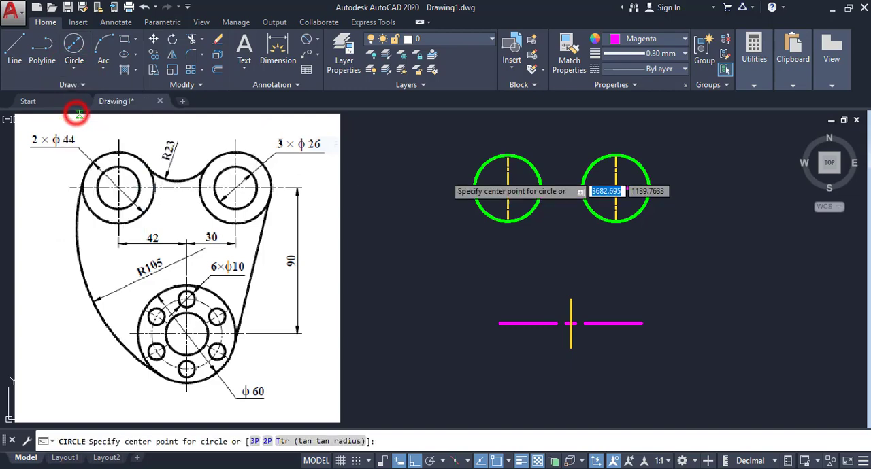
pyautogui.click(507, 188)
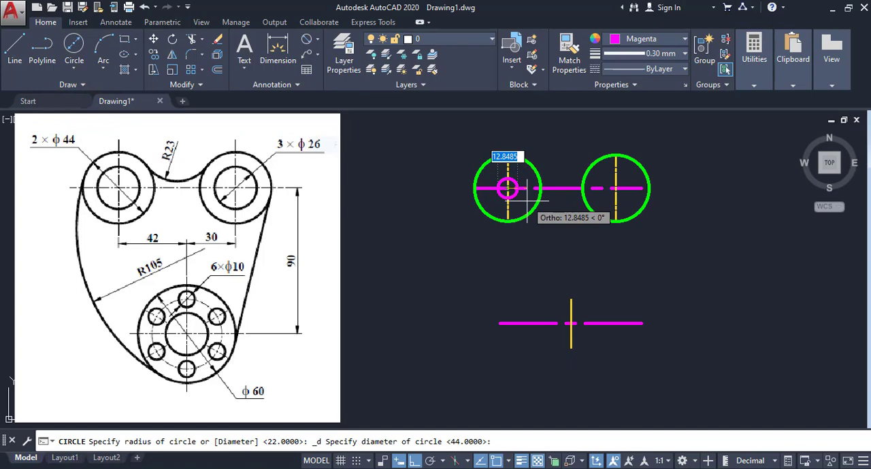
pyautogui.write('2')
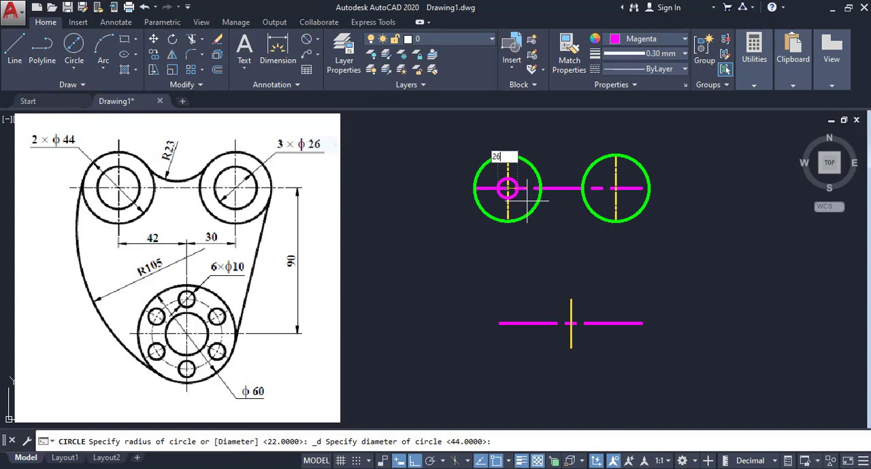
pyautogui.write('6')
pyautogui.press('Return')
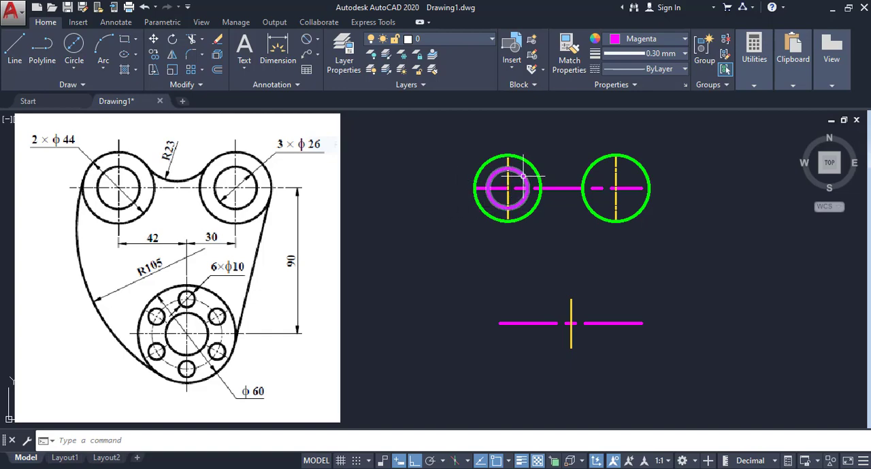
# - Change the inner circle's colour to Cyan
pyautogui.click(523, 175)
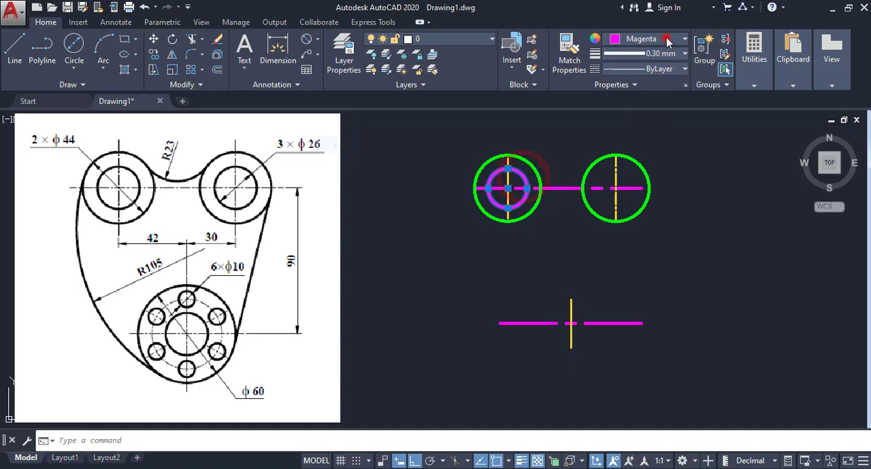
pyautogui.click(667, 38)
pyautogui.click(648, 166)
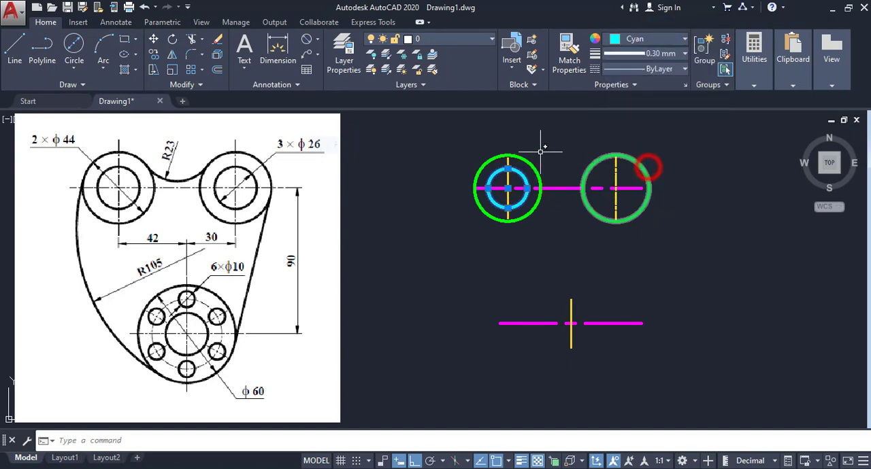
# - Copy the cyan circle from its centre to the right green circle's centre and to the lower centre-line crossing
pyautogui.rightClick(532, 142)
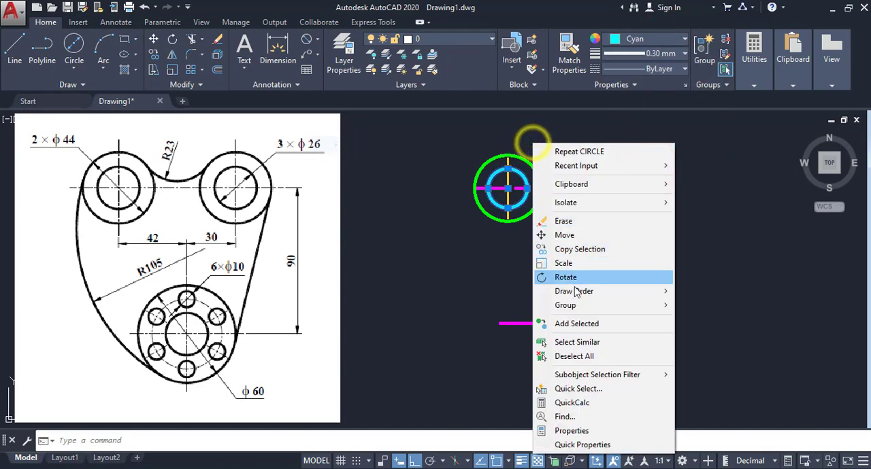
pyautogui.click(564, 252)
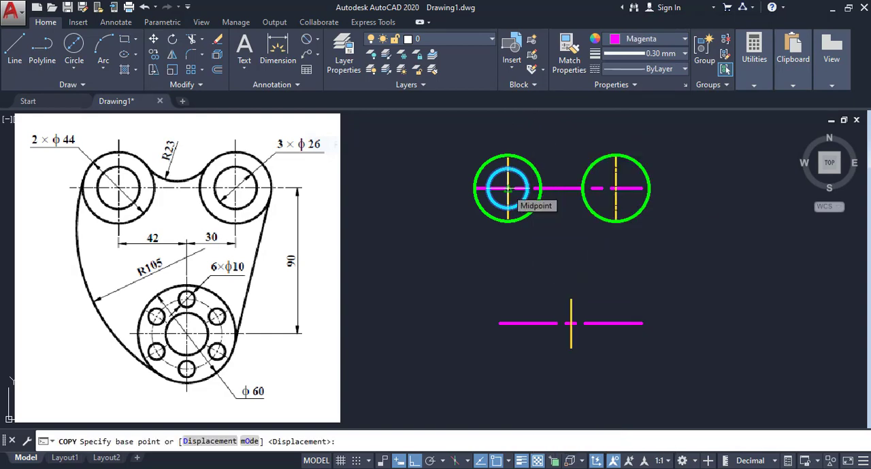
pyautogui.click(507, 188)
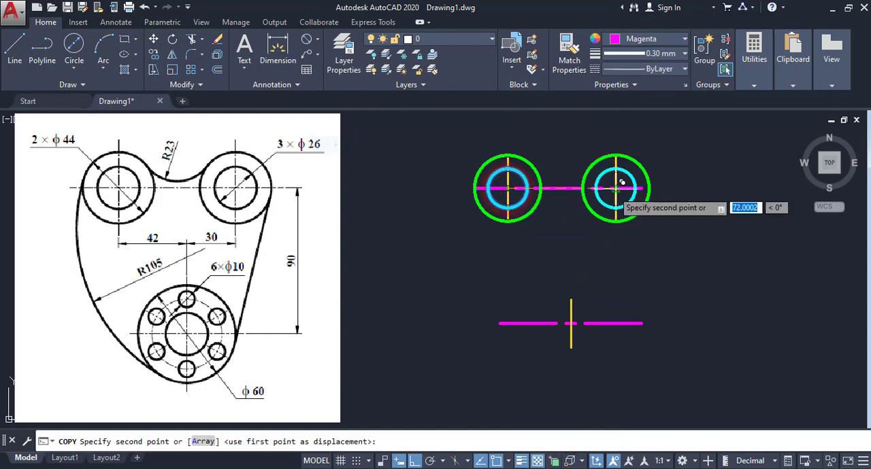
pyautogui.click(615, 189)
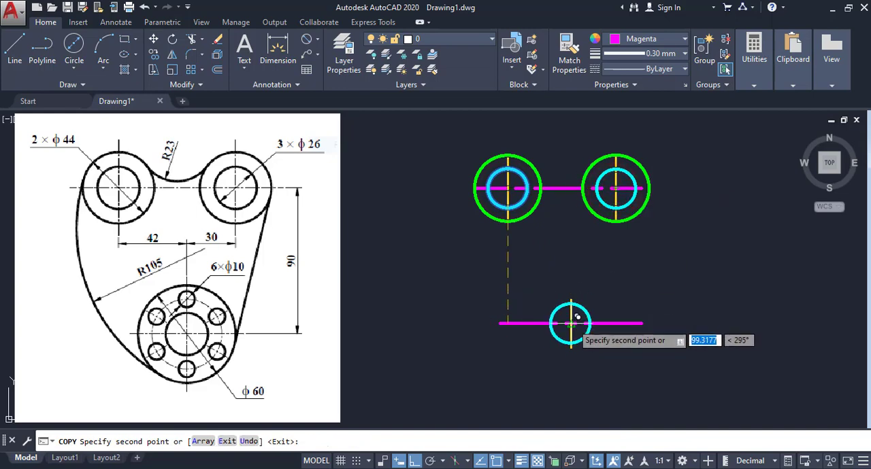
pyautogui.click(506, 323)
pyautogui.rightClick(608, 265)
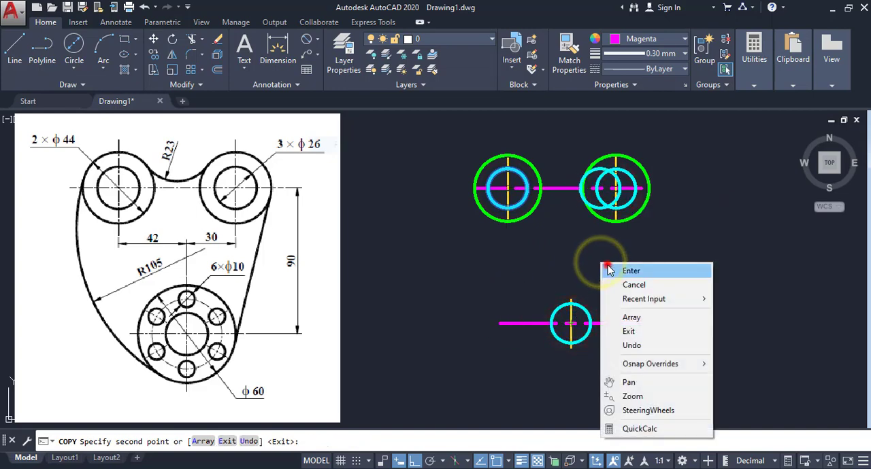
pyautogui.click(610, 267)
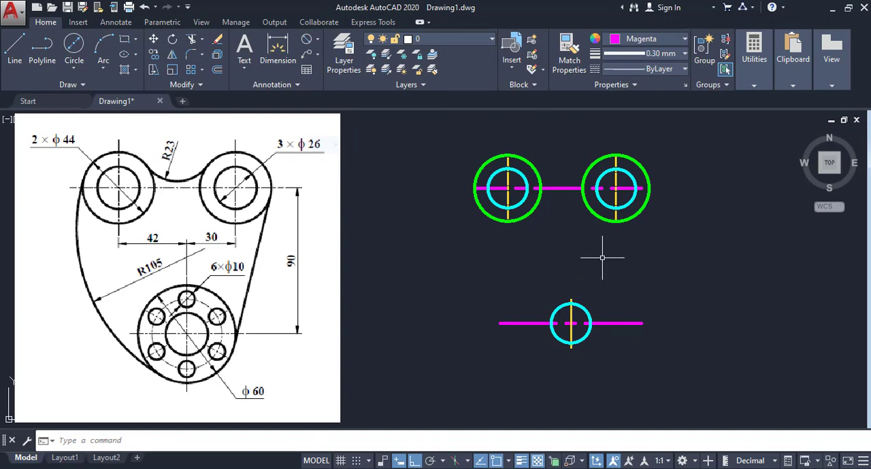
# - Add a diameter dimension to the lower cyan circle, placed diagonally outside its upper-right side
pyautogui.click(315, 38)
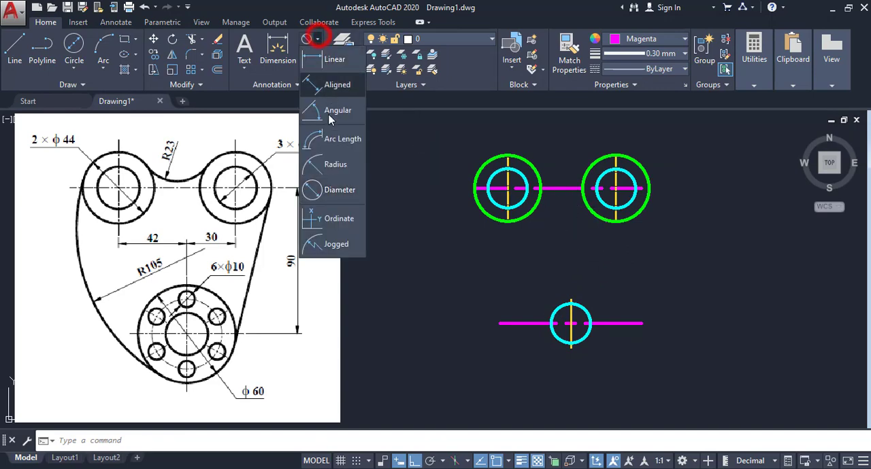
pyautogui.click(329, 188)
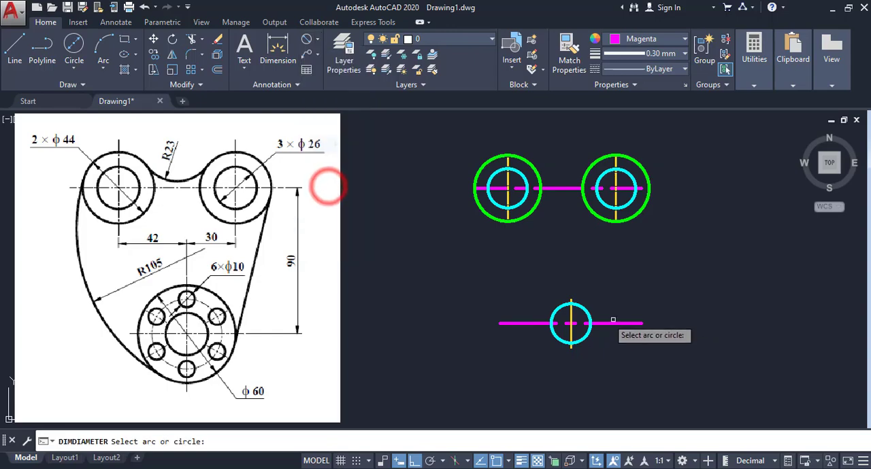
pyautogui.click(568, 304)
pyautogui.click(603, 300)
pyautogui.scroll(4, 603, 299)
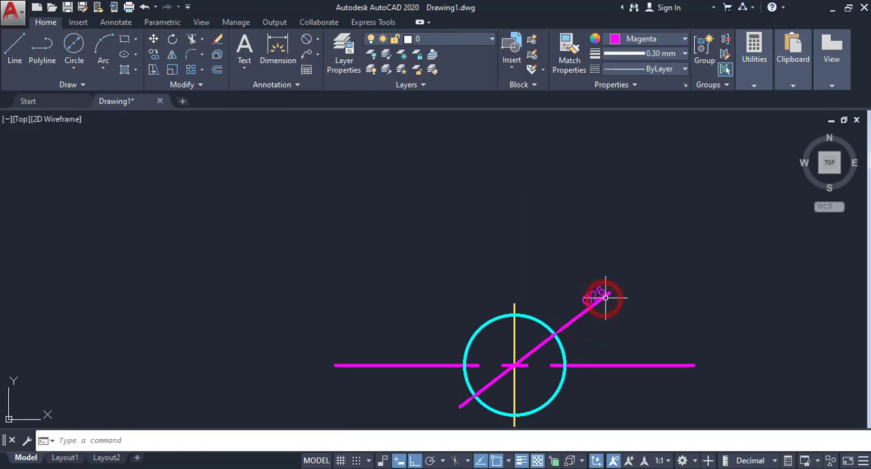
pyautogui.scroll(-3, 603, 300)
pyautogui.scroll(2, 605, 299)
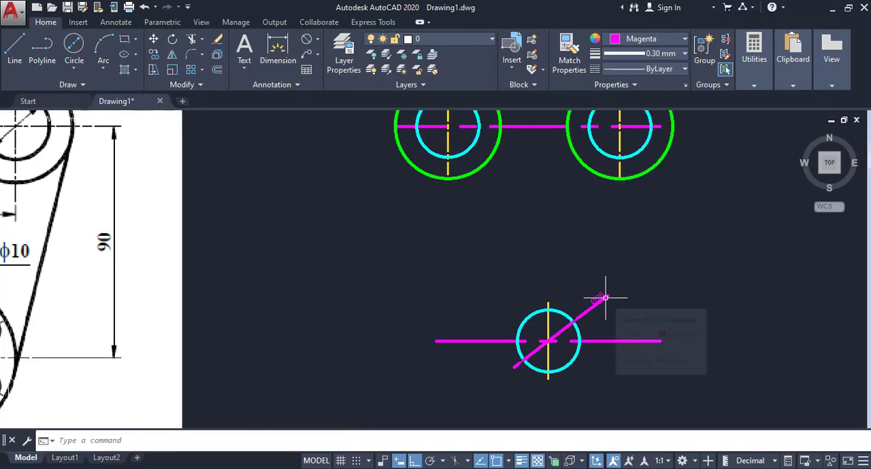
pyautogui.scroll(-2, 605, 297)
# - Delete the lower cyan circle's diameter dimension
pyautogui.click(602, 302)
pyautogui.moveTo(602, 301)
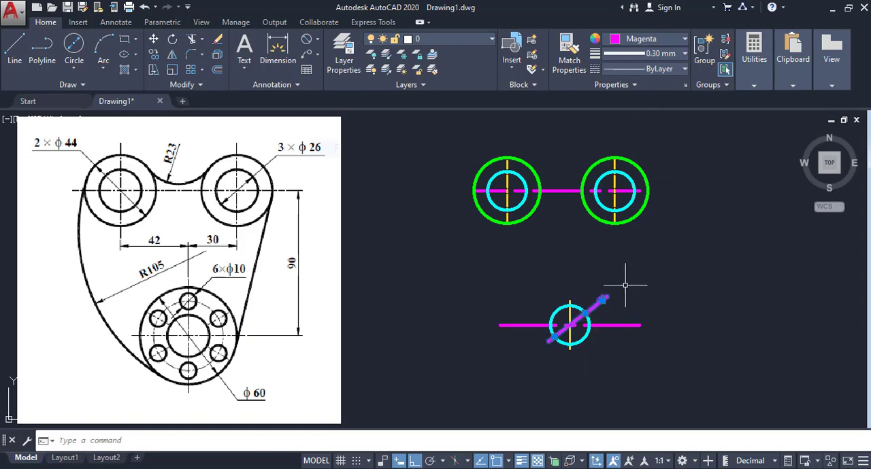
pyautogui.press('Delete')
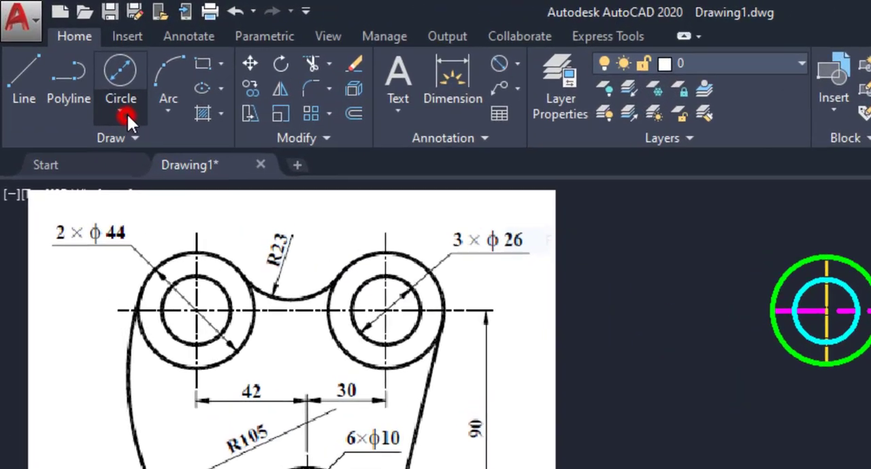
# - Draw a circle of radius 23 tangent to the facing upper sides of the two green circles
pyautogui.click(74, 69)
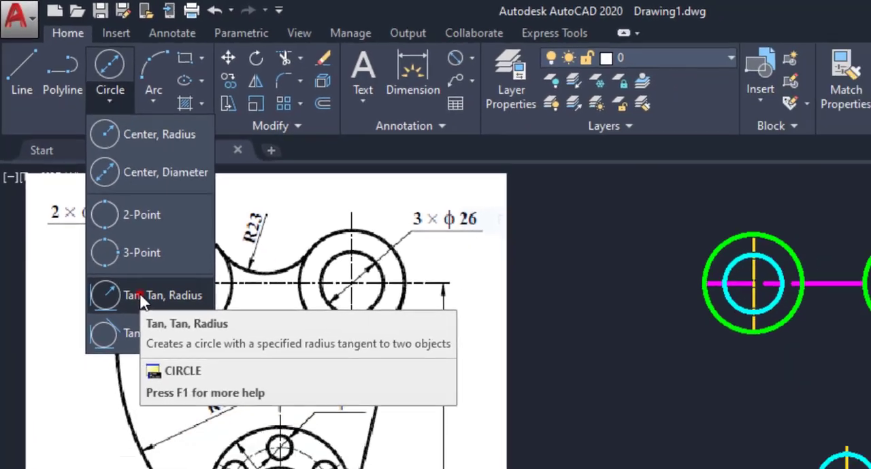
pyautogui.click(140, 296)
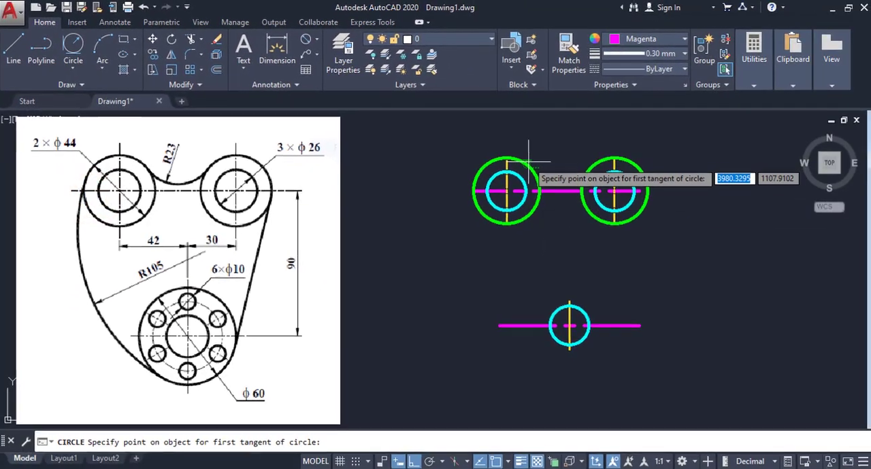
pyautogui.click(785, 241)
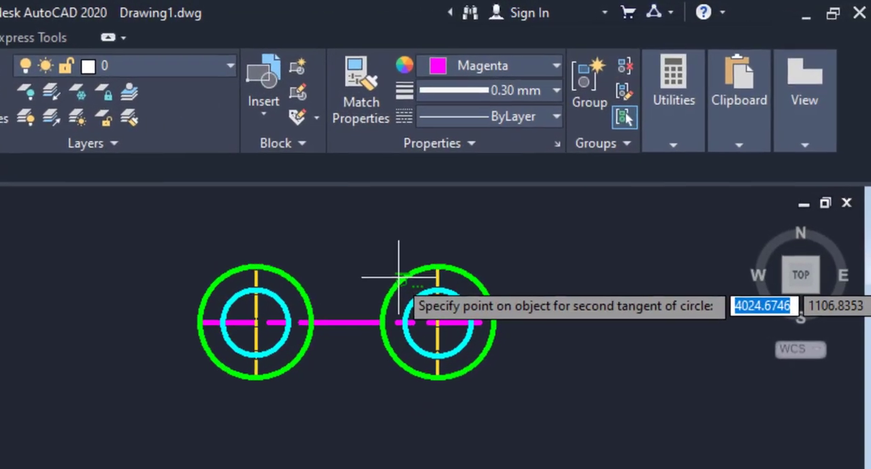
pyautogui.click(565, 179)
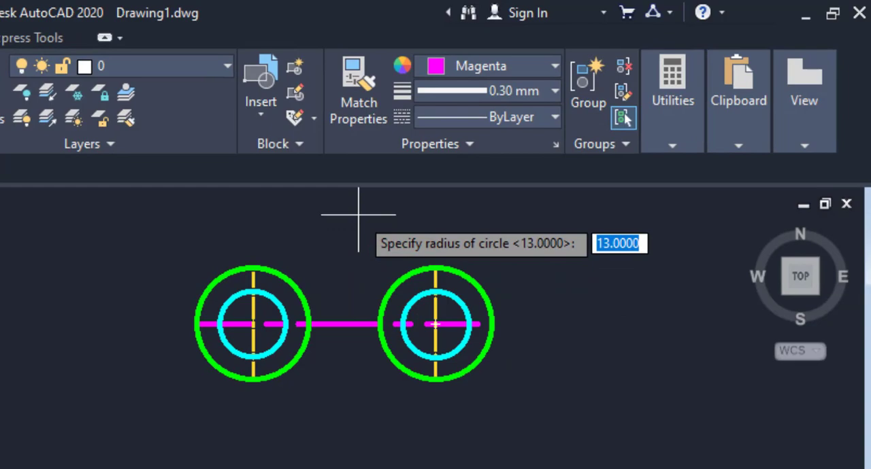
pyautogui.write('23')
pyautogui.press('Return')
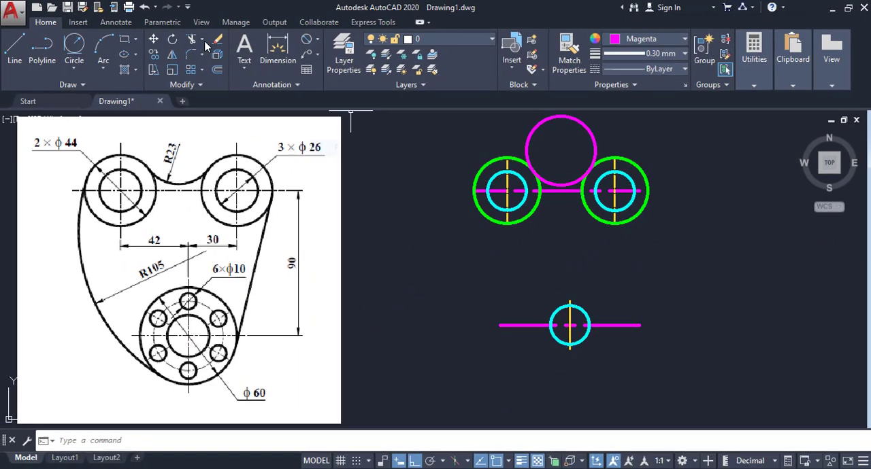
pyautogui.click(203, 42)
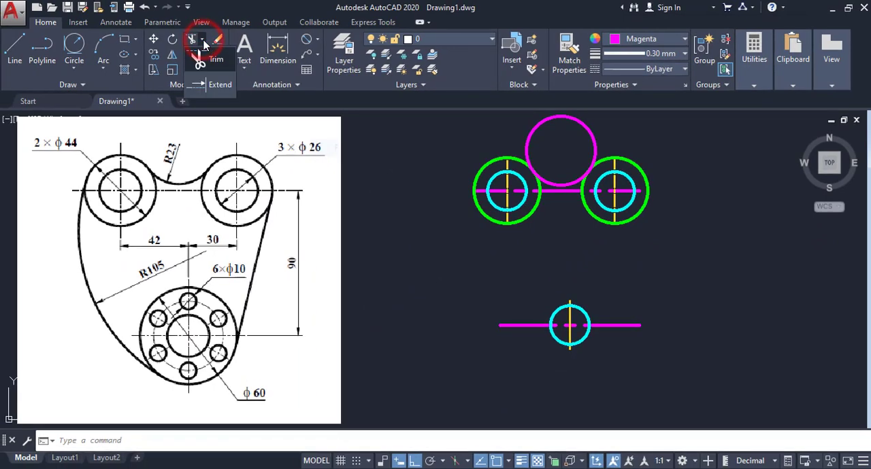
pyautogui.click(199, 60)
pyautogui.rightClick(583, 137)
pyautogui.rightClick(583, 136)
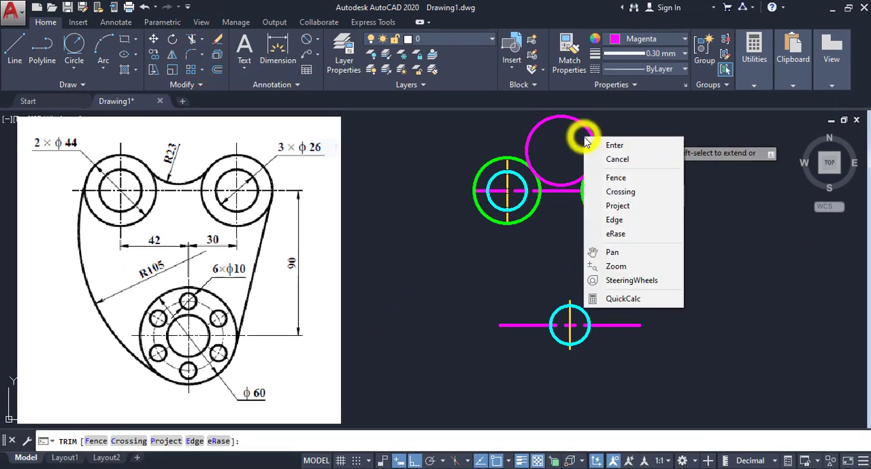
pyautogui.click(605, 142)
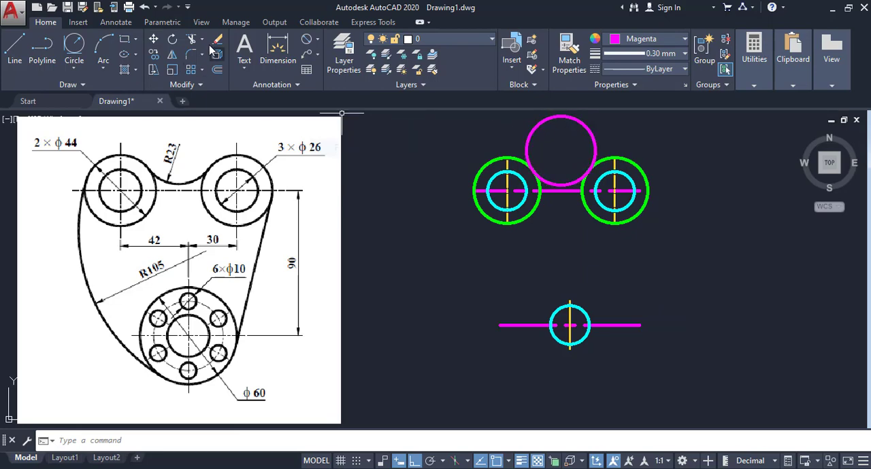
# - Trim away the upper part of the tangent circle, keeping only the lower arc between the two green circles
pyautogui.click(206, 41)
pyautogui.click(202, 58)
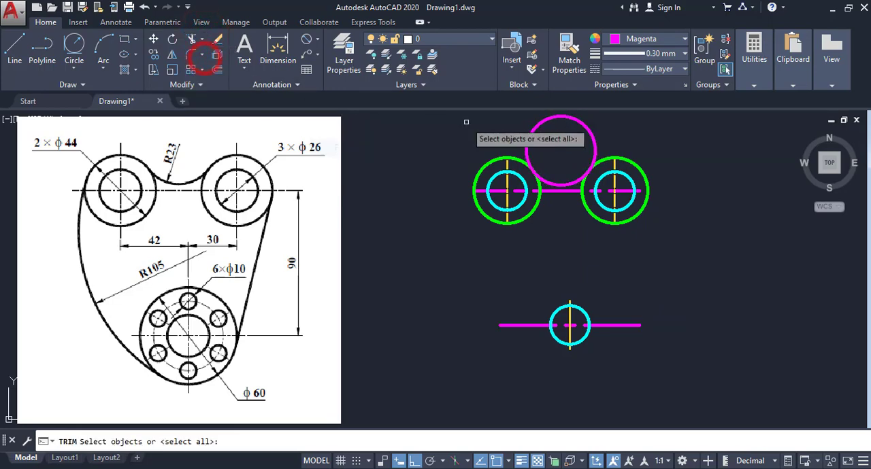
pyautogui.click(590, 120)
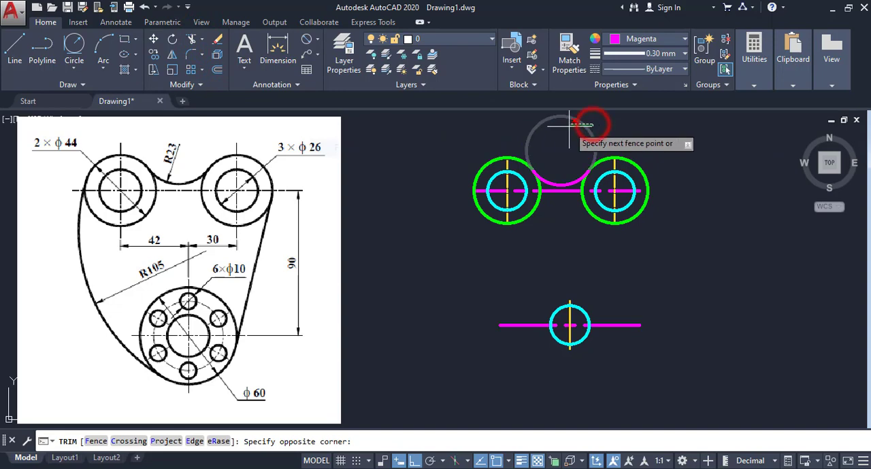
pyautogui.click(568, 126)
pyautogui.rightClick(569, 126)
pyautogui.click(573, 134)
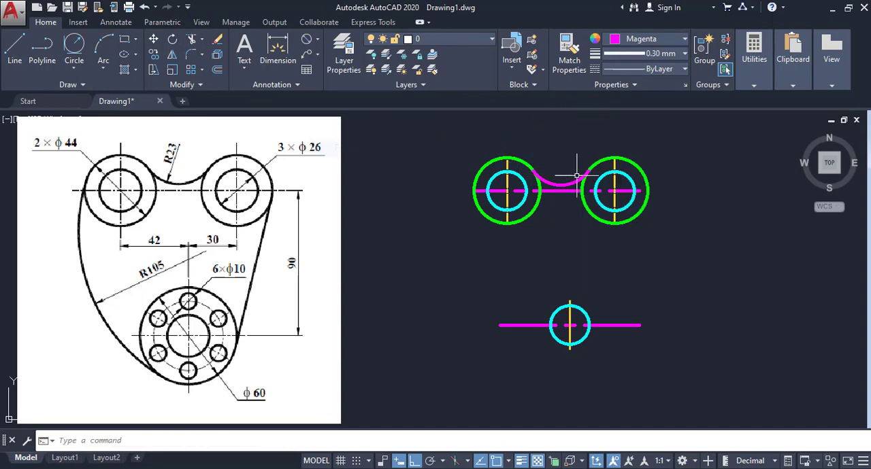
# - Stretch both ends of the upper horizontal centre line outward beyond the two green circles
pyautogui.click(489, 190)
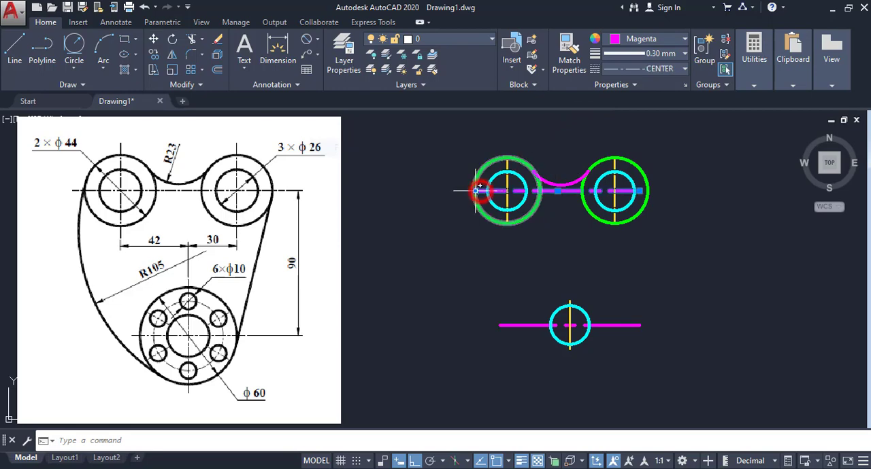
pyautogui.click(475, 190)
pyautogui.click(449, 191)
pyautogui.click(638, 191)
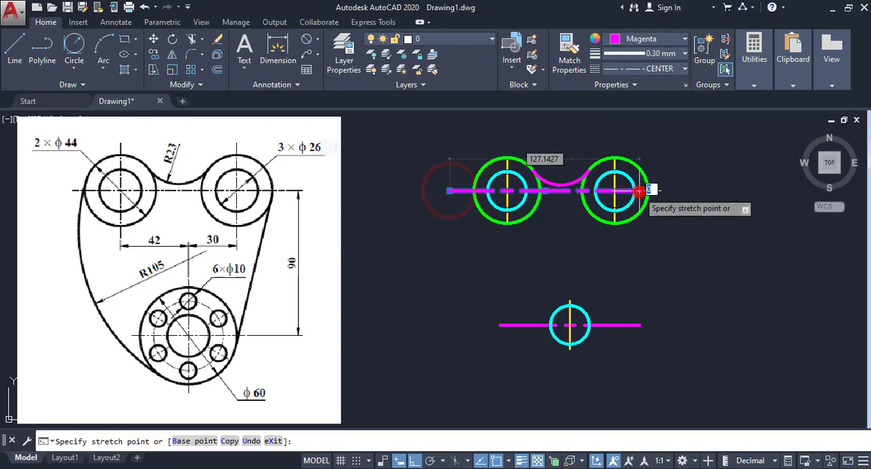
pyautogui.click(678, 190)
pyautogui.rightClick(675, 152)
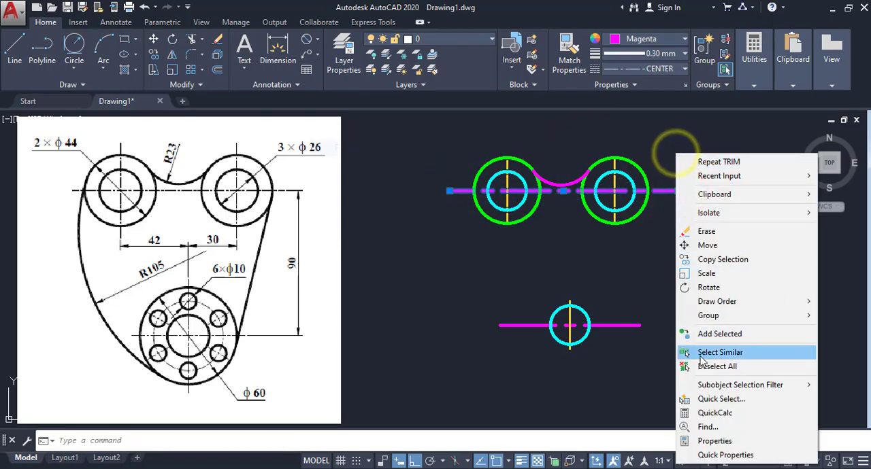
pyautogui.click(680, 362)
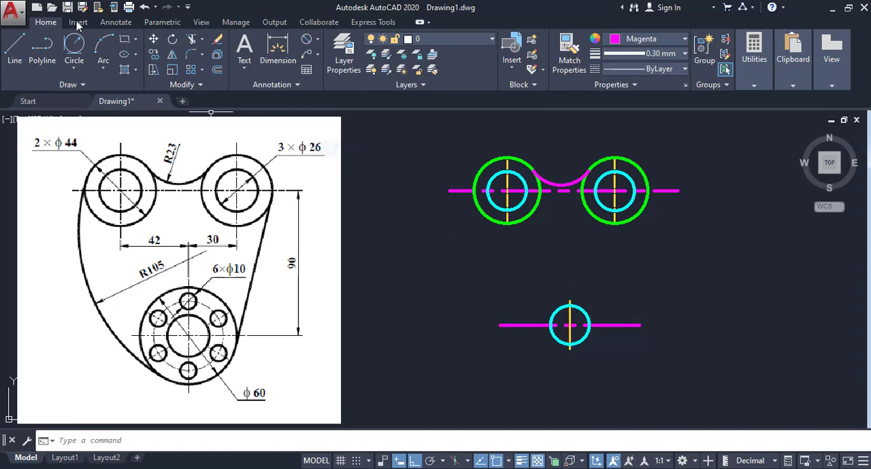
# - Draw a circle of diameter 60 concentric with the lower cyan circle
pyautogui.click(74, 68)
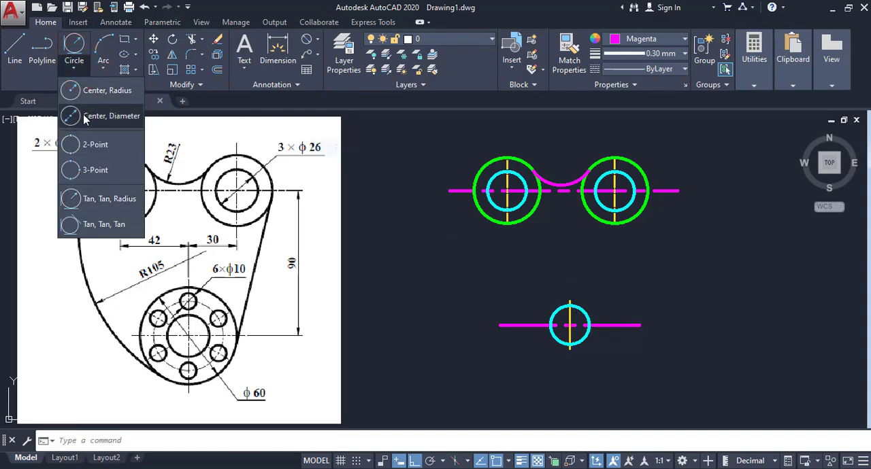
pyautogui.click(83, 116)
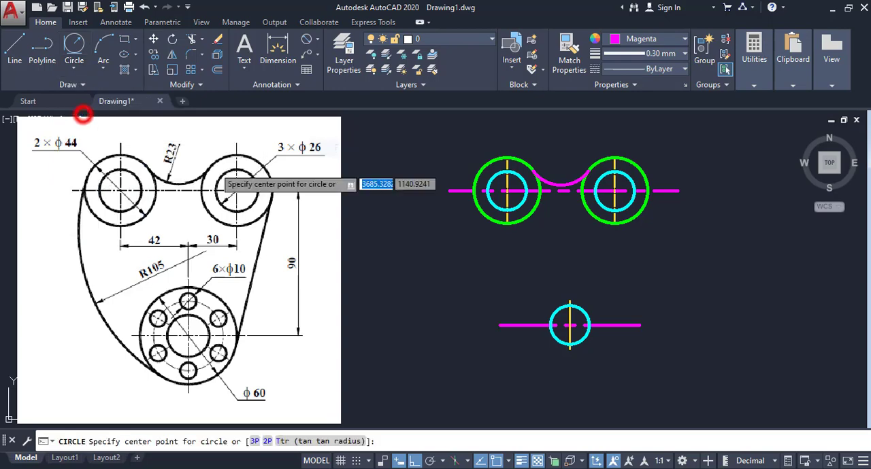
pyautogui.click(570, 325)
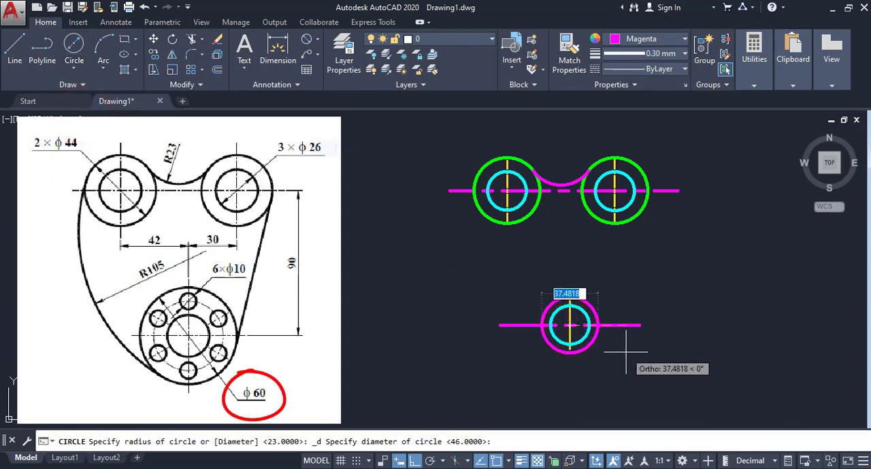
pyautogui.write('60')
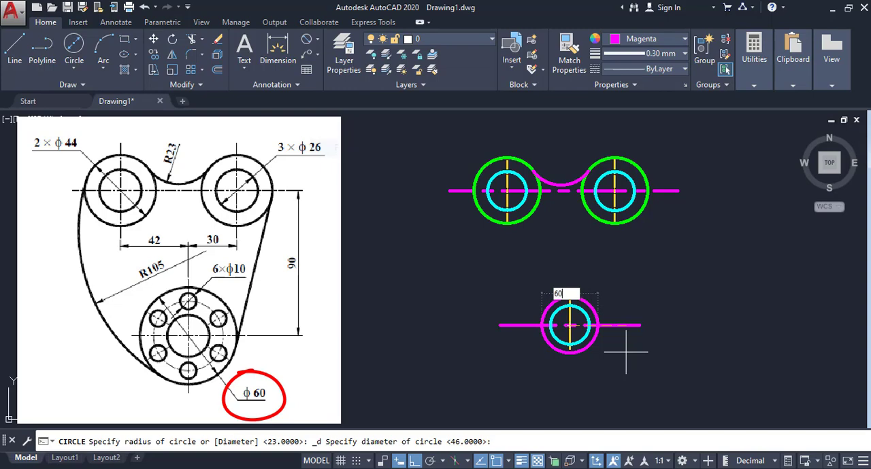
pyautogui.press('Return')
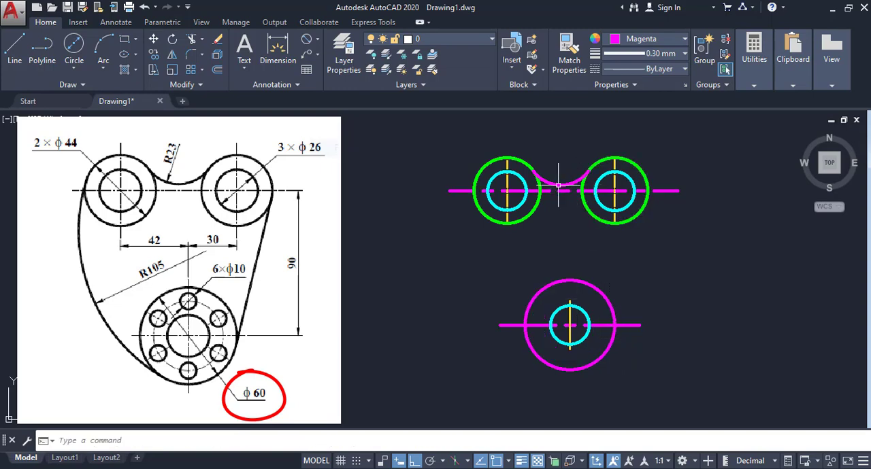
# - Match the properties of the upper-right green circle onto the diameter 60 circle
pyautogui.click(568, 49)
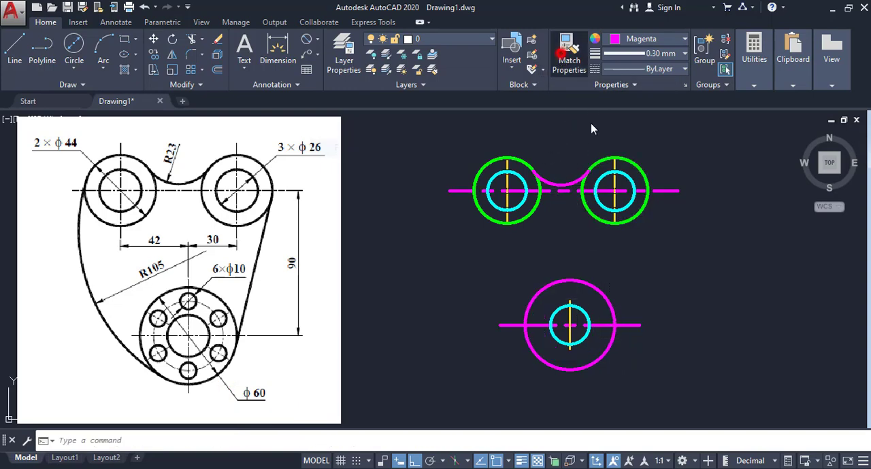
pyautogui.click(635, 215)
pyautogui.click(596, 298)
pyautogui.click(623, 272)
pyautogui.rightClick(633, 268)
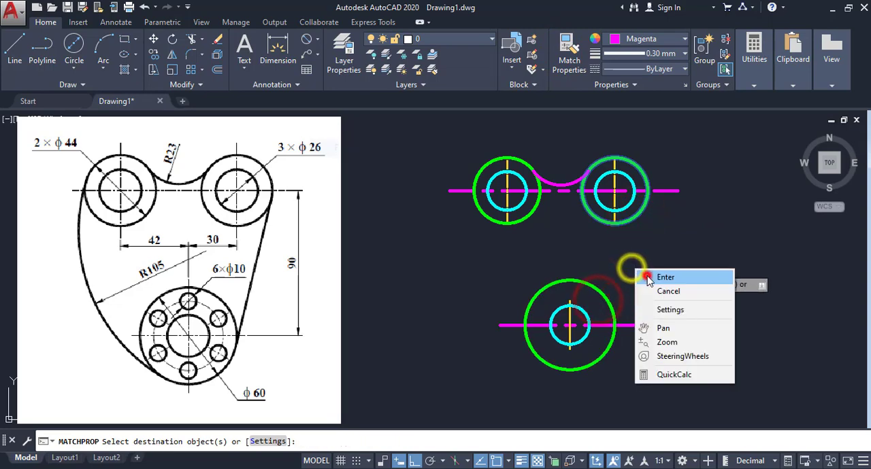
pyautogui.click(663, 278)
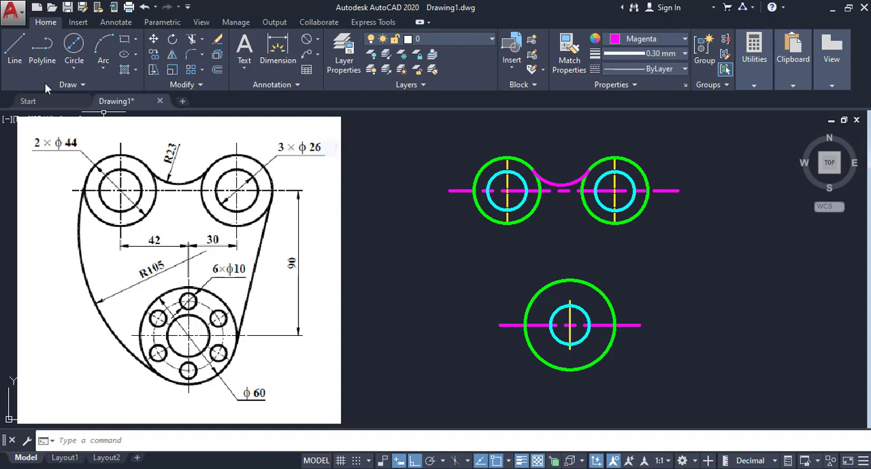
# - Draw a circle of radius 105 tangent to the outer left side of the upper-left green circle and the lower-left side of the lower green circle
pyautogui.click(72, 68)
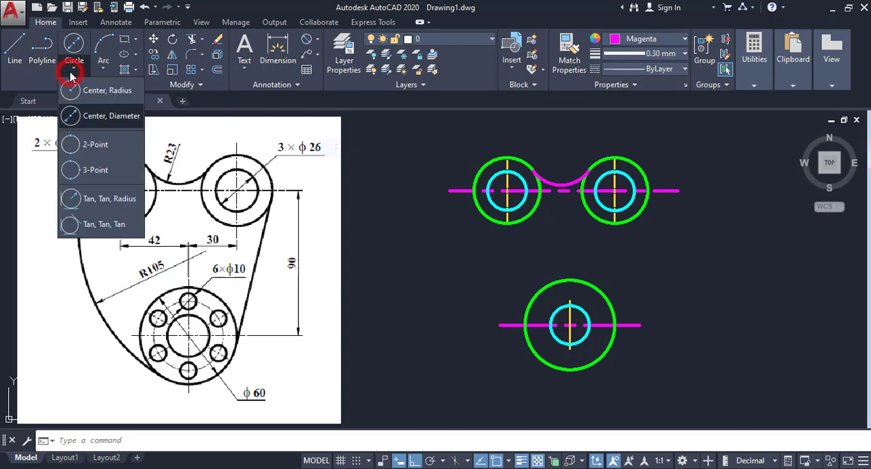
pyautogui.click(84, 200)
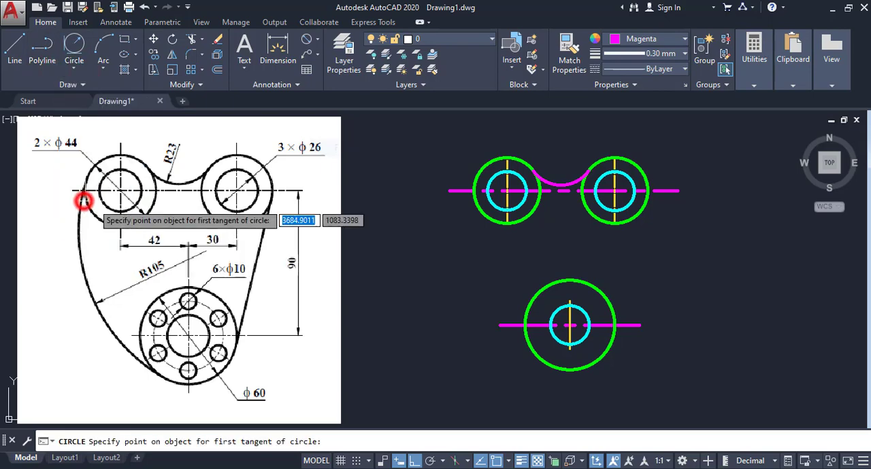
pyautogui.click(474, 197)
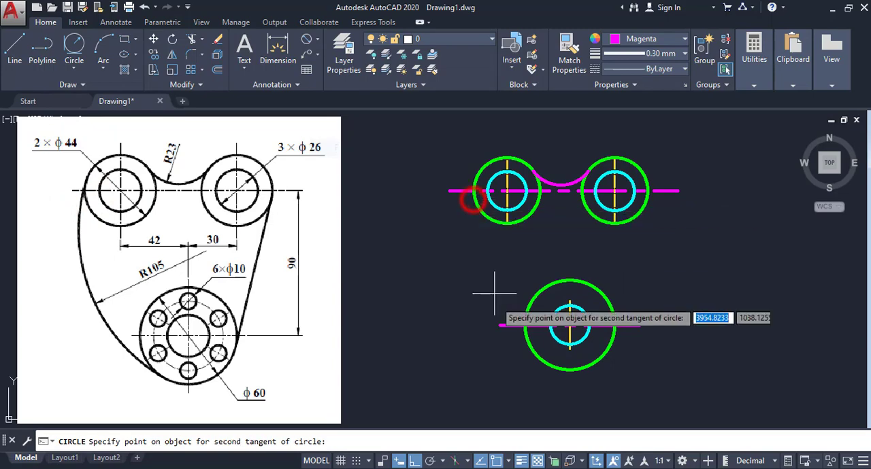
pyautogui.click(535, 355)
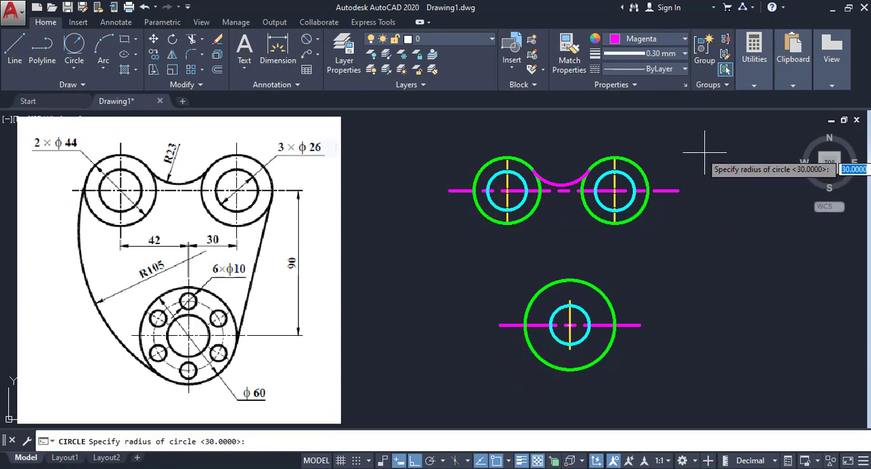
pyautogui.write('105')
pyautogui.press('Return')
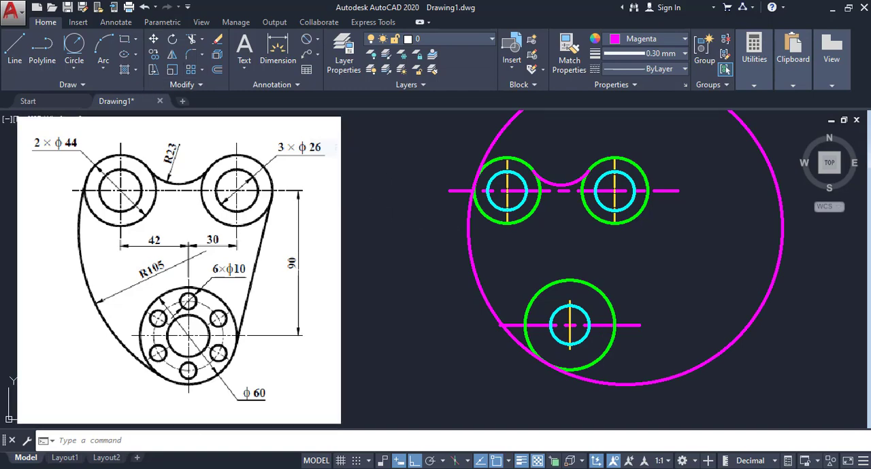
# - Trim the radius 105 circle against the upper-left and lower green circles, keeping only the left arc between them
pyautogui.click(192, 42)
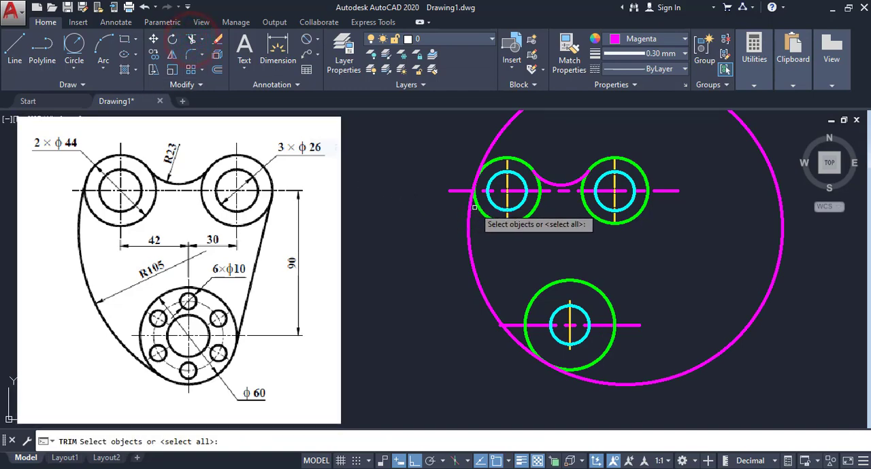
pyautogui.click(482, 210)
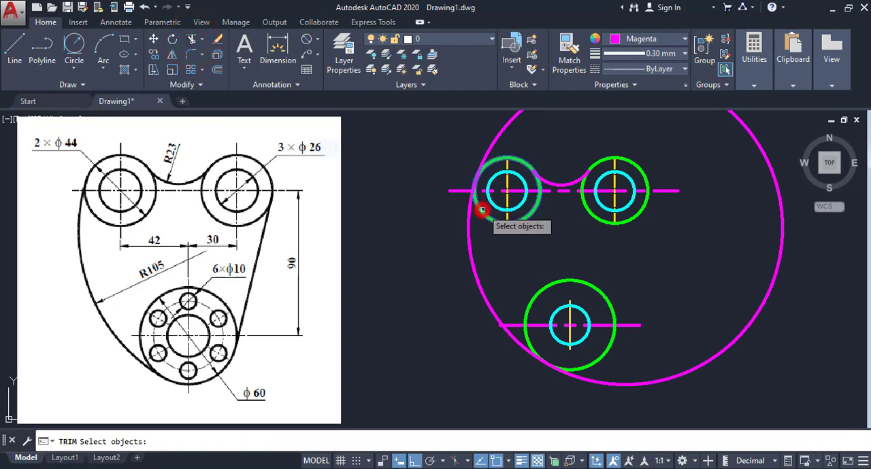
pyautogui.click(593, 363)
pyautogui.rightClick(666, 365)
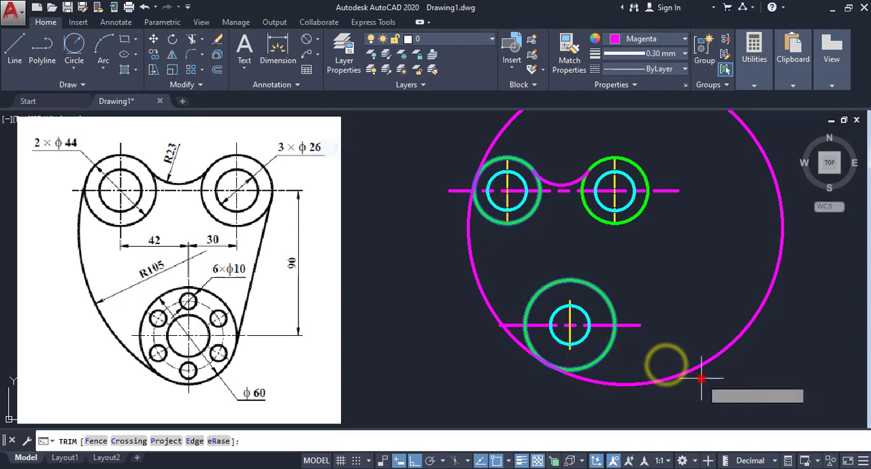
pyautogui.click(701, 378)
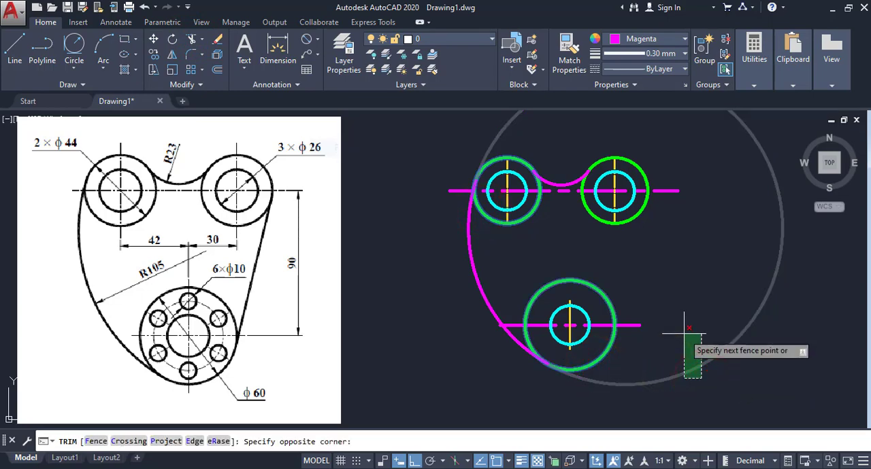
pyautogui.click(683, 332)
pyautogui.rightClick(674, 270)
pyautogui.click(688, 277)
pyautogui.scroll(4, 481, 196)
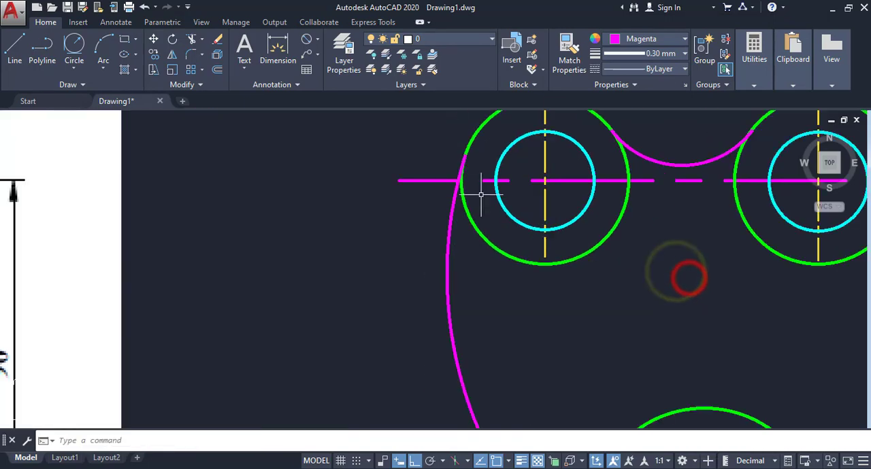
pyautogui.scroll(8, 481, 196)
pyautogui.scroll(-12, 502, 196)
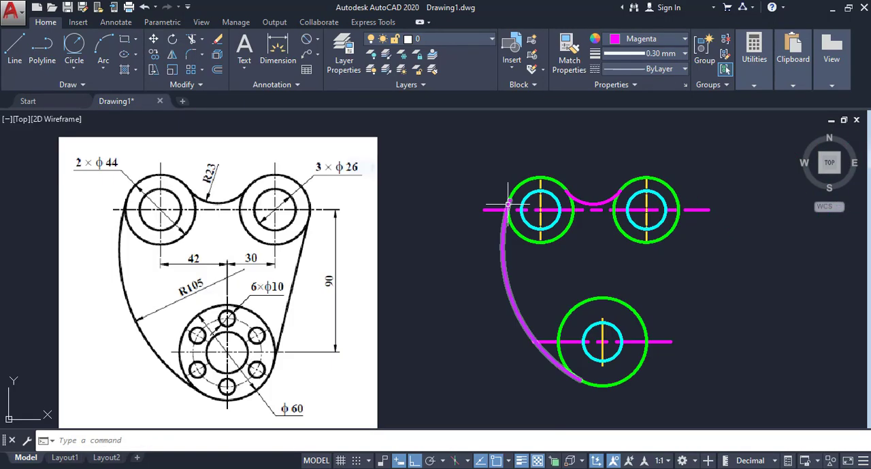
pyautogui.scroll(-4, 507, 204)
pyautogui.scroll(4, 523, 233)
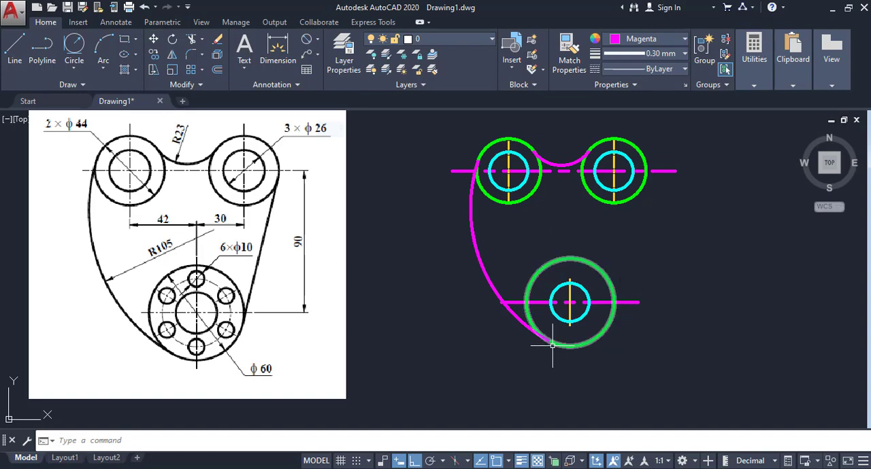
pyautogui.moveTo(543, 348); pyautogui.dragTo(560, 353, button='middle')
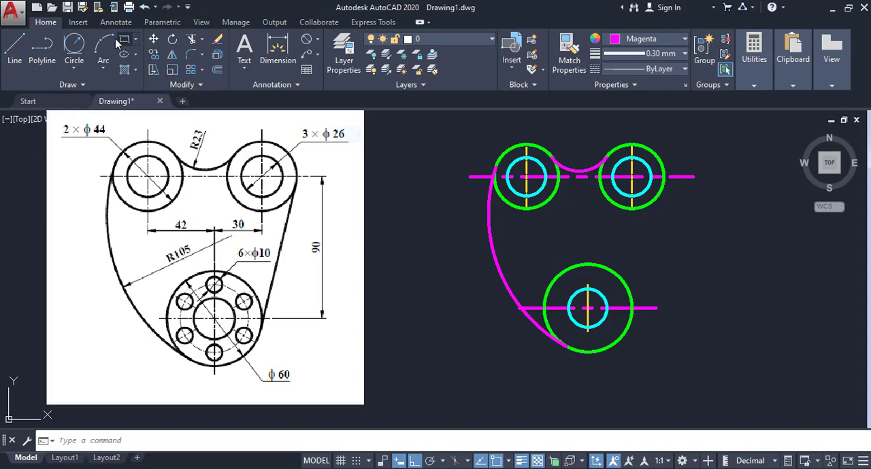
# - Draw a diameter 10 circle centred midway between the top quadrants of the diameter 60 green circle and the lower cyan circle
pyautogui.click(76, 69)
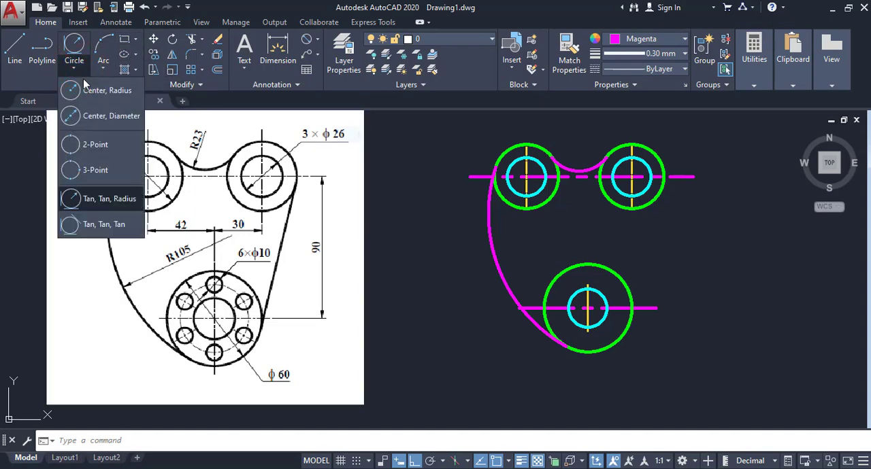
pyautogui.click(92, 119)
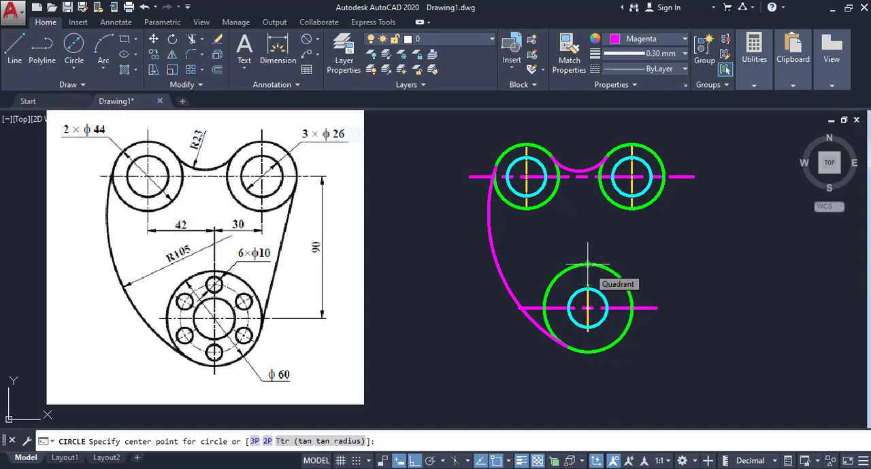
pyautogui.scroll(2, 587, 264)
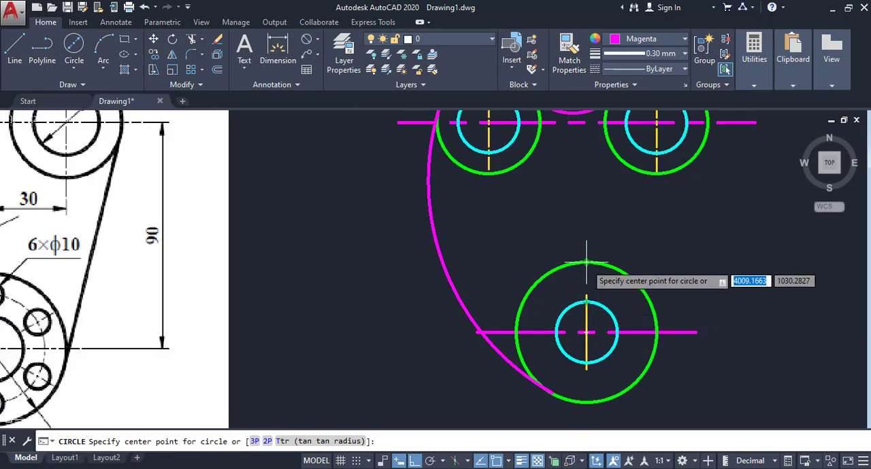
pyautogui.scroll(4, 587, 293)
pyautogui.moveTo(595, 301); pyautogui.dragTo(569, 254, button='middle')
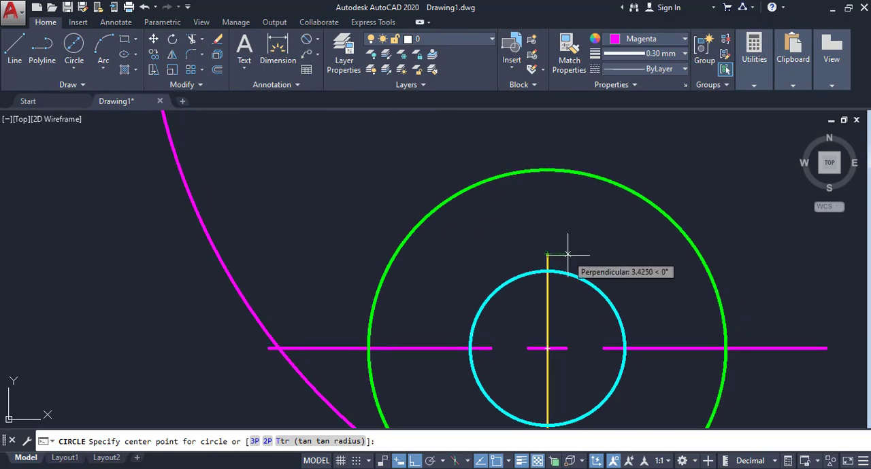
pyautogui.keyDown('shift'); pyautogui.rightClick(565, 253); pyautogui.keyUp('shift')
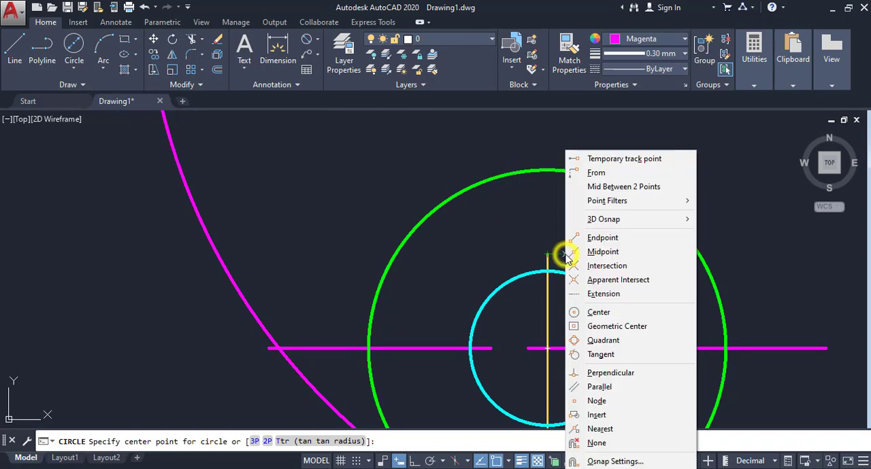
pyautogui.click(632, 187)
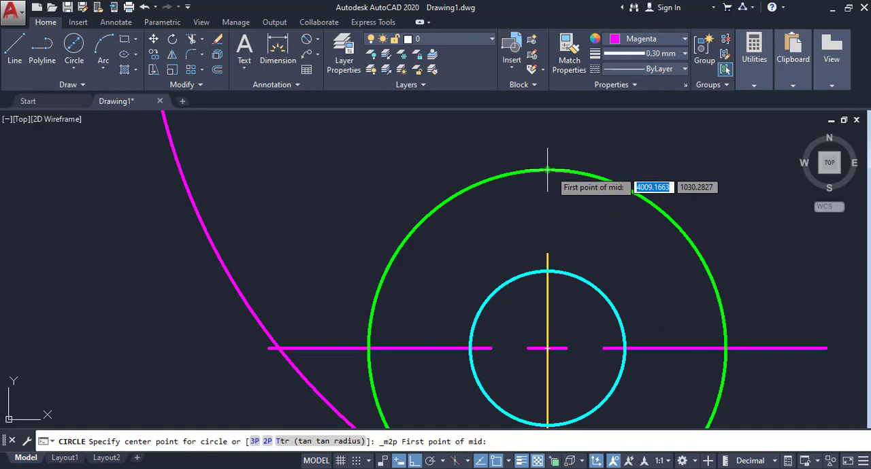
pyautogui.click(547, 170)
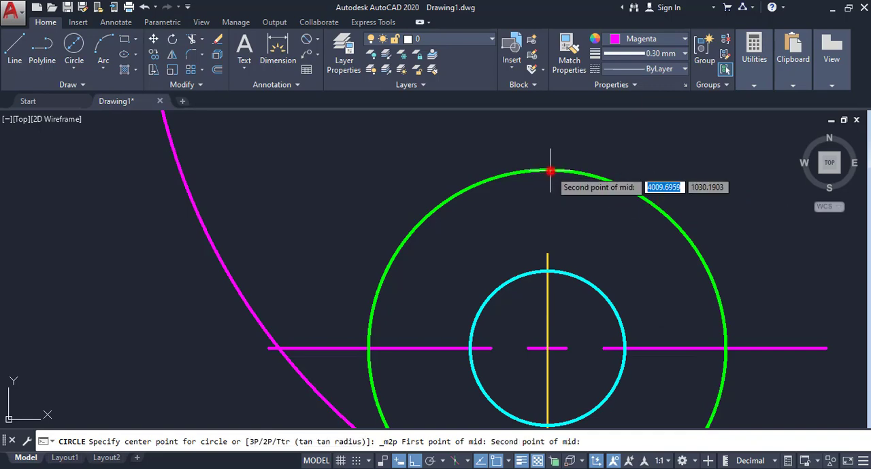
pyautogui.click(547, 271)
pyautogui.write('d')
pyautogui.press('Return')
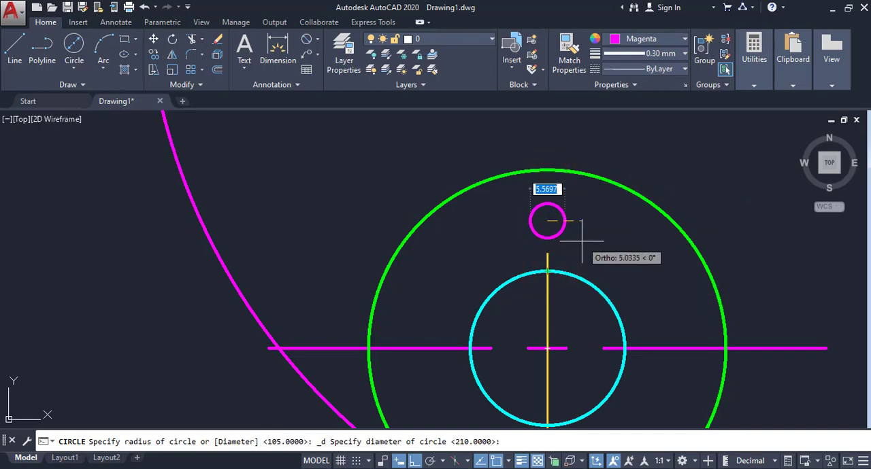
pyautogui.scroll(-5, 579, 239)
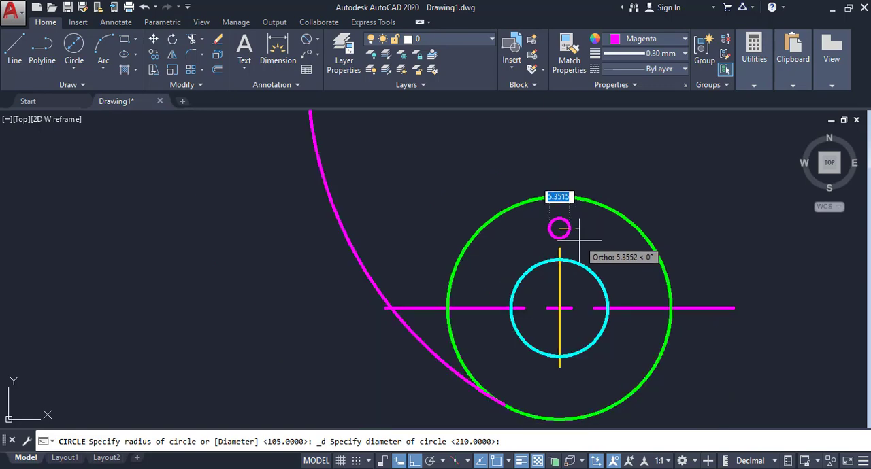
pyautogui.scroll(2, 582, 239)
pyautogui.scroll(-2, 581, 239)
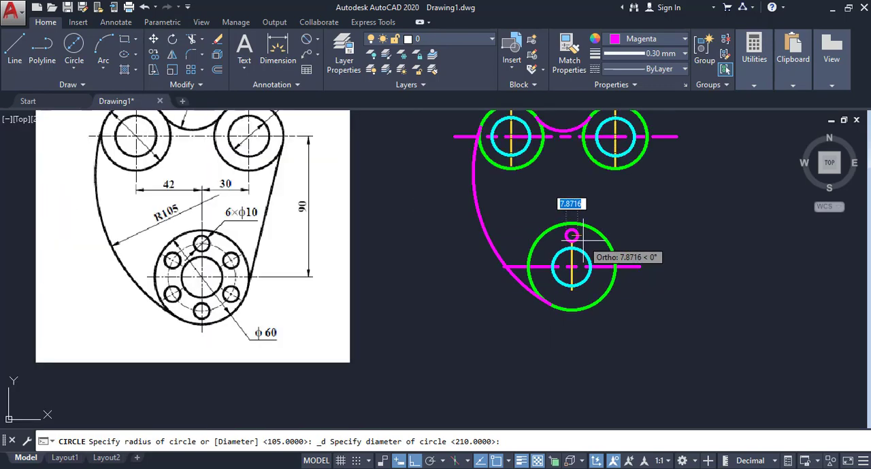
pyautogui.scroll(4, 582, 239)
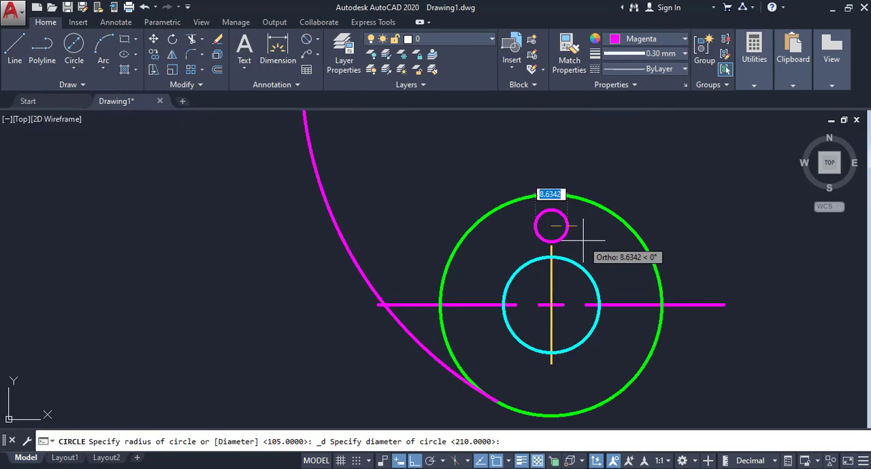
pyautogui.write('10')
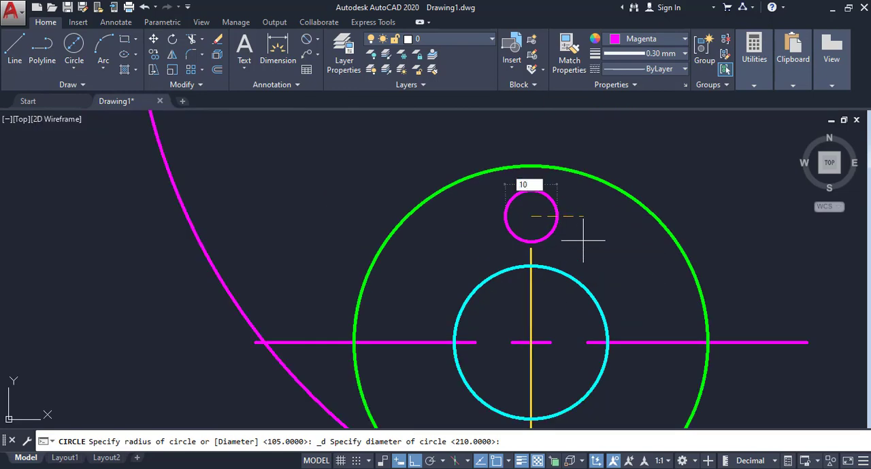
pyautogui.press('Return')
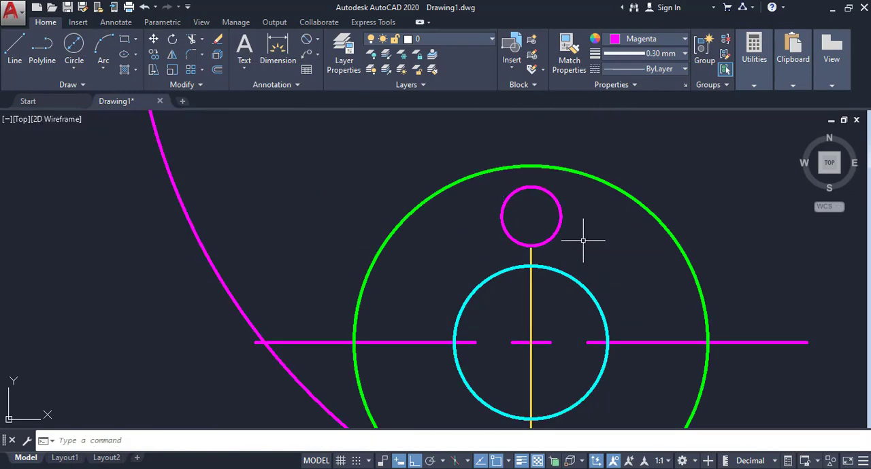
# - Polar-array the diameter 10 circle into six evenly spaced holes around the centre of the lower cyan circle
pyautogui.scroll(-4, 565, 242)
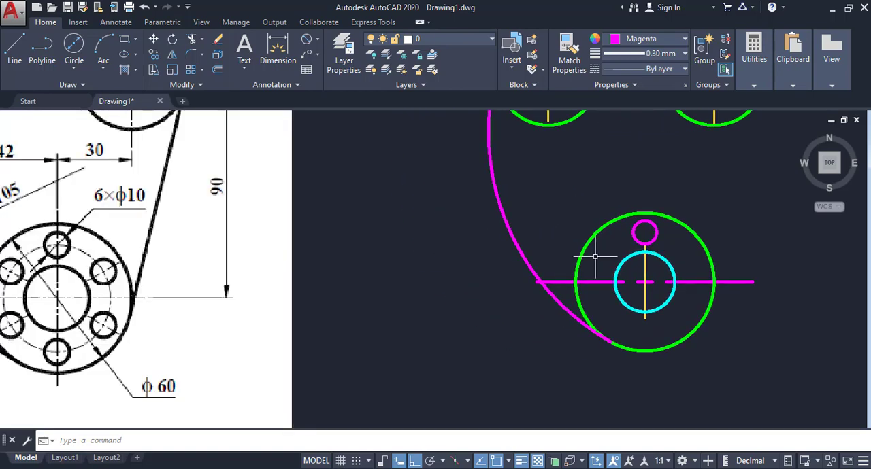
pyautogui.moveTo(661, 236); pyautogui.dragTo(540, 222, button='middle')
pyautogui.scroll(2, 559, 245)
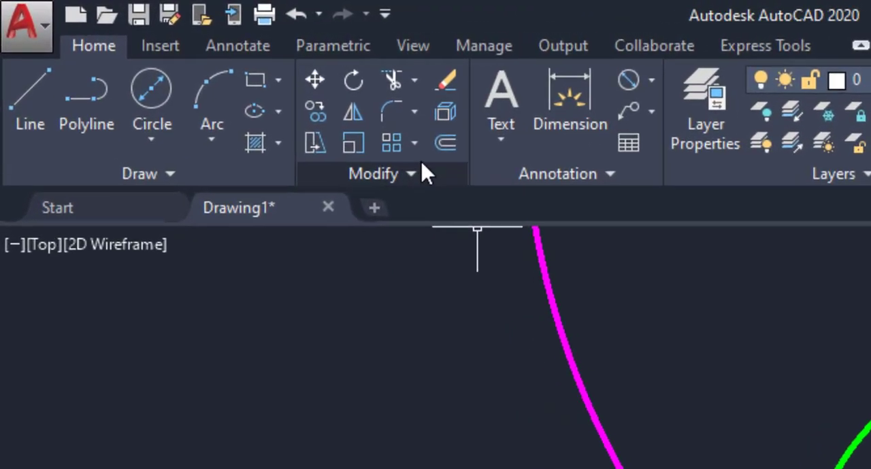
pyautogui.click(413, 143)
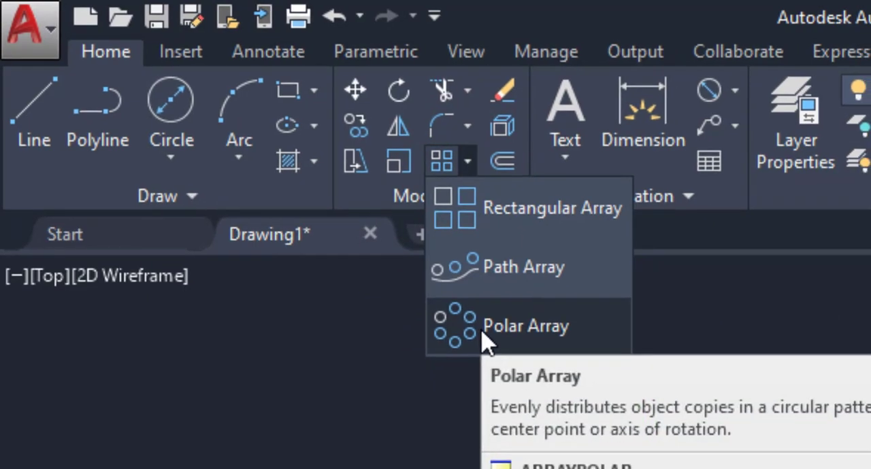
pyautogui.click(487, 333)
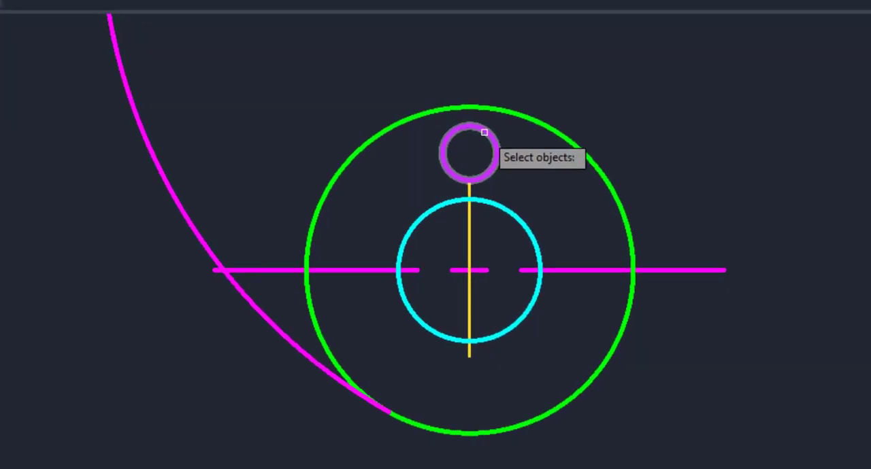
pyautogui.click(485, 133)
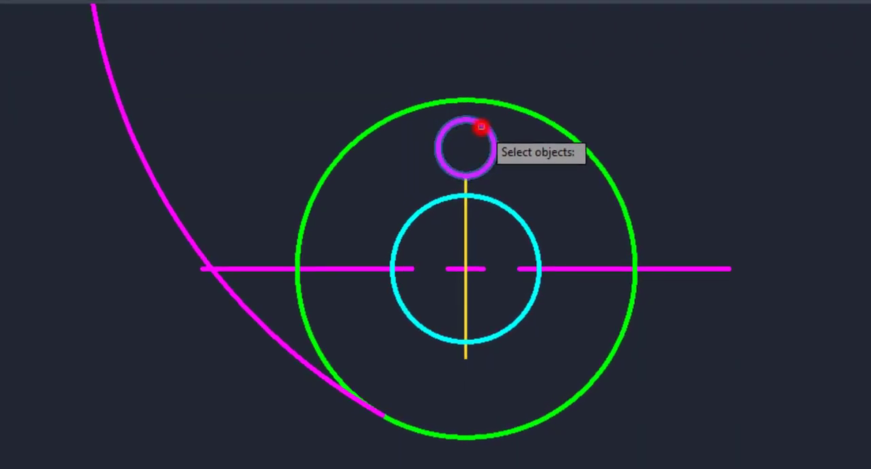
pyautogui.rightClick(527, 149)
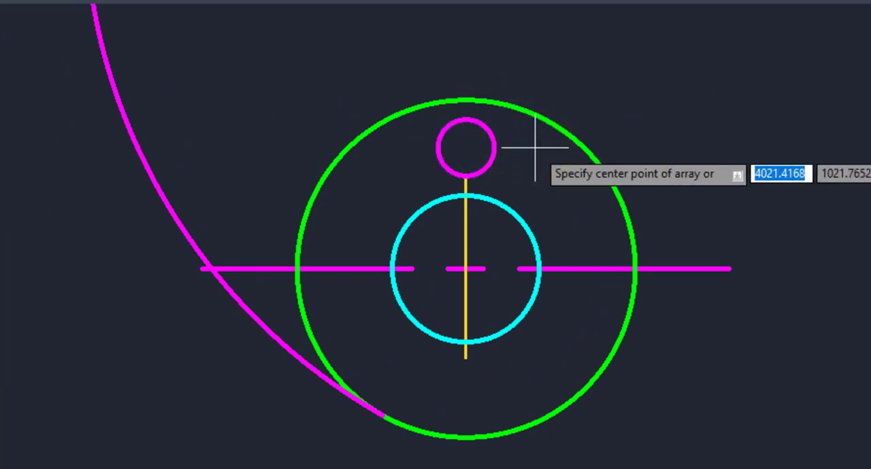
pyautogui.click(465, 269)
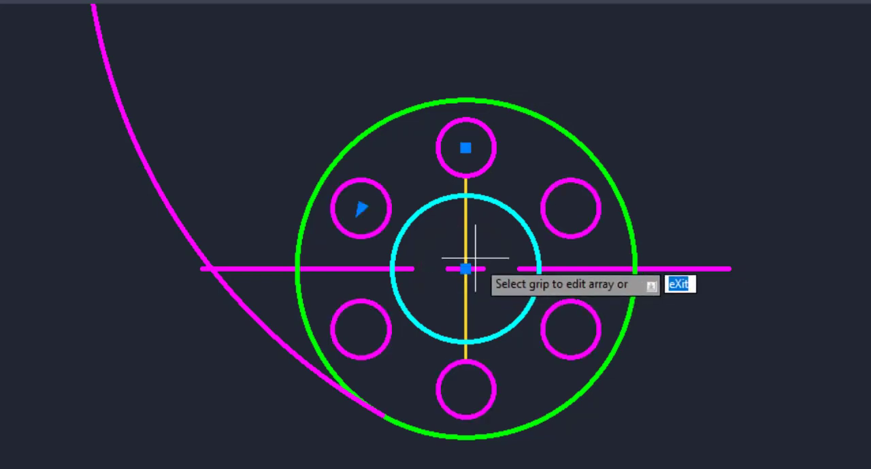
pyautogui.press('Return')
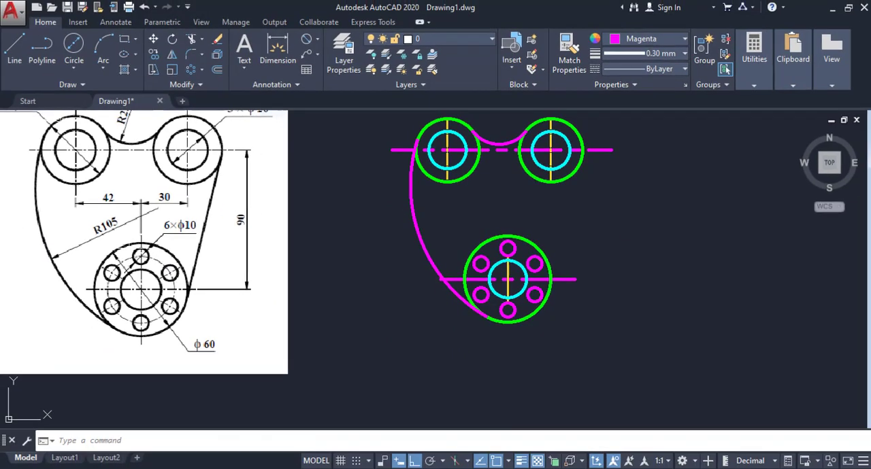
# - Draw a pitch circle concentric with the lower cyan circle, passing through the centre of the top diameter 10 hole
pyautogui.moveTo(416, 319); pyautogui.dragTo(451, 324, button='middle')
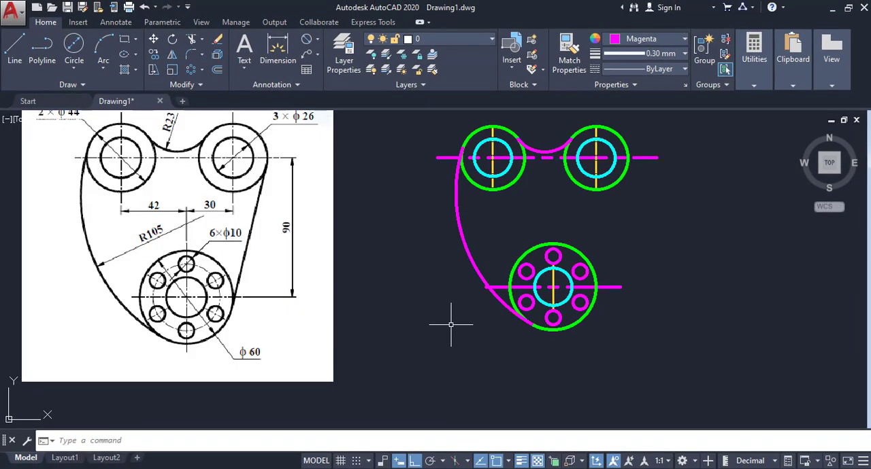
pyautogui.scroll(2, 423, 303)
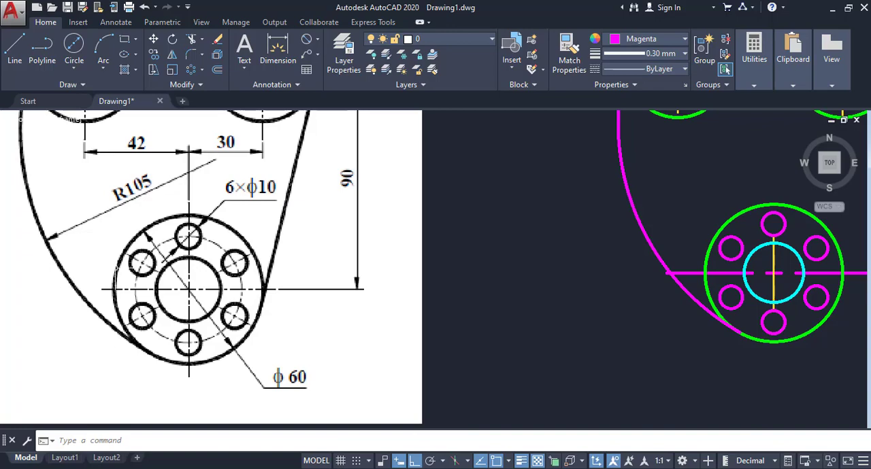
pyautogui.scroll(-2, 480, 298)
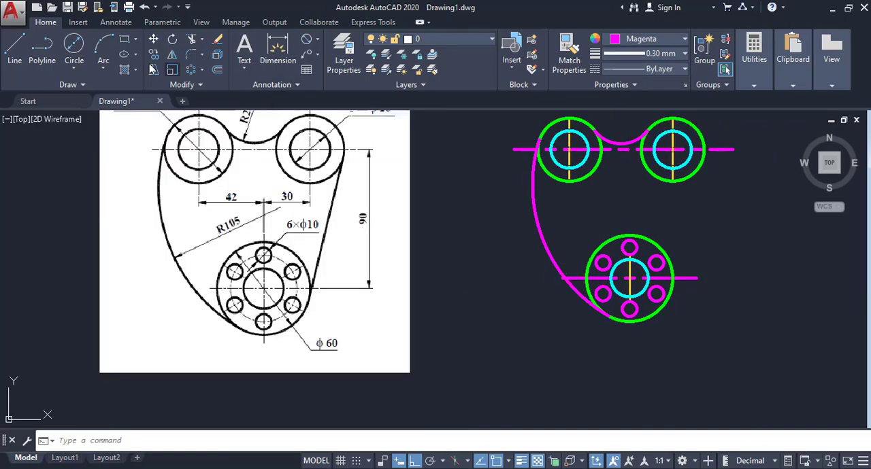
pyautogui.click(76, 74)
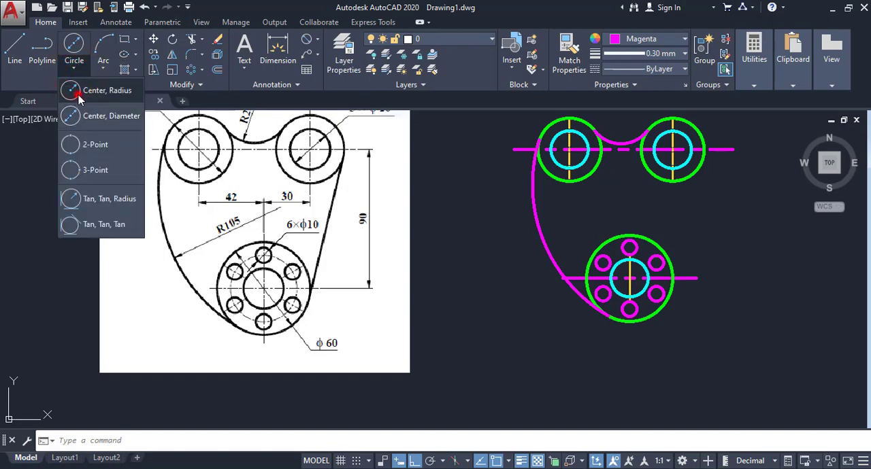
pyautogui.click(78, 94)
pyautogui.scroll(4, 627, 277)
pyautogui.click(633, 281)
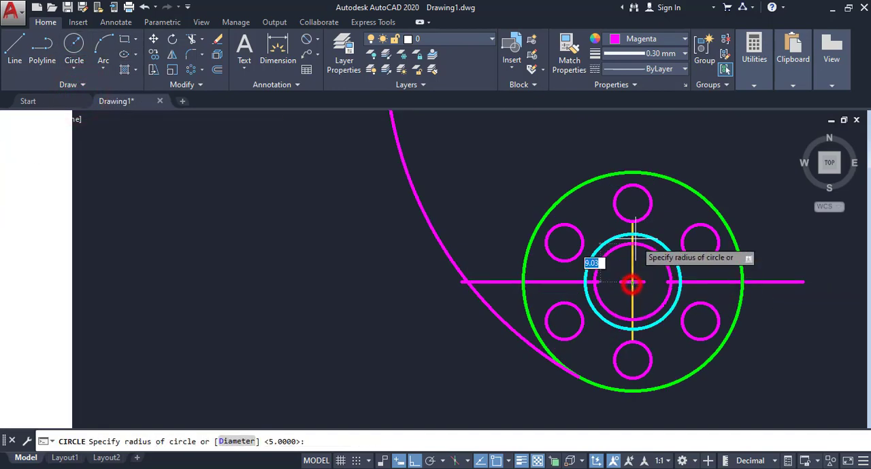
pyautogui.click(632, 203)
# - Set the lineweight of the pitch circle through the six holes to 0.00 mm
pyautogui.scroll(-2, 564, 232)
pyautogui.moveTo(564, 232); pyautogui.dragTo(460, 206, button='middle')
pyautogui.click(525, 198)
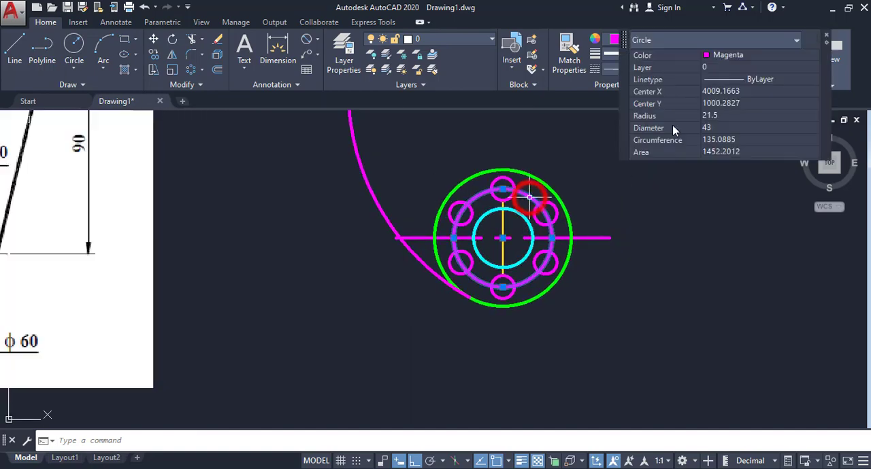
pyautogui.click(612, 59)
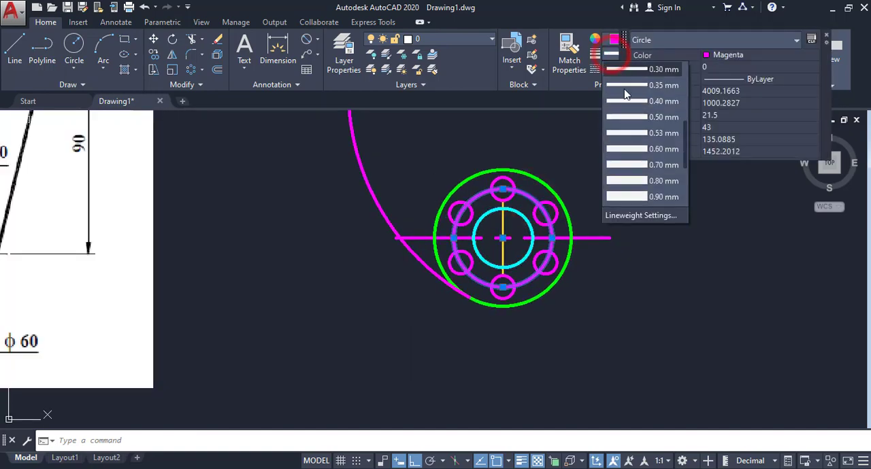
pyautogui.click(655, 87)
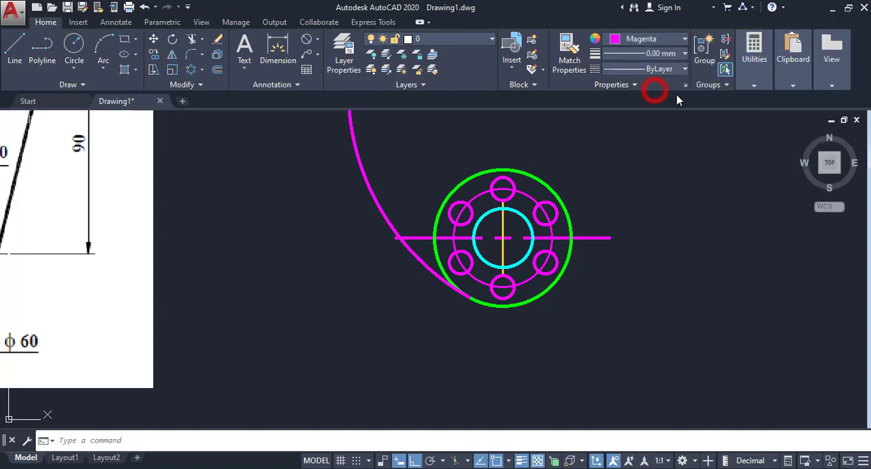
# - Load the ACAD_ISO02W100 (ISO dash) linetype from acadiso.lin into the drawing
pyautogui.click(670, 70)
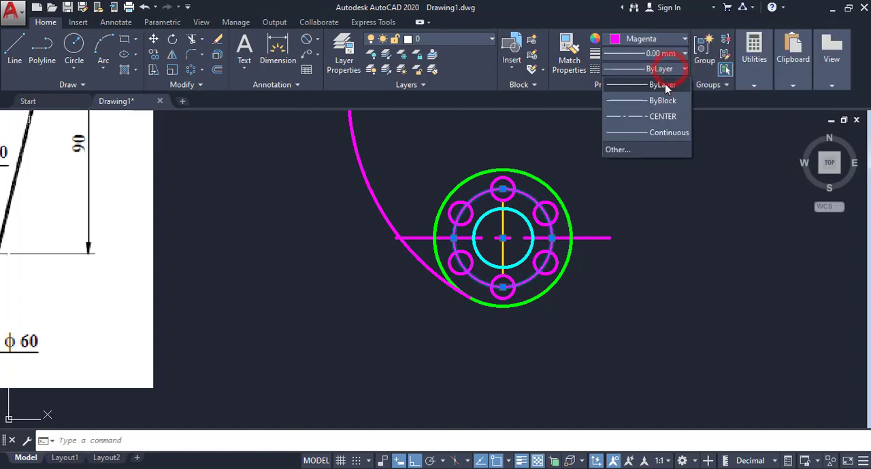
pyautogui.click(642, 151)
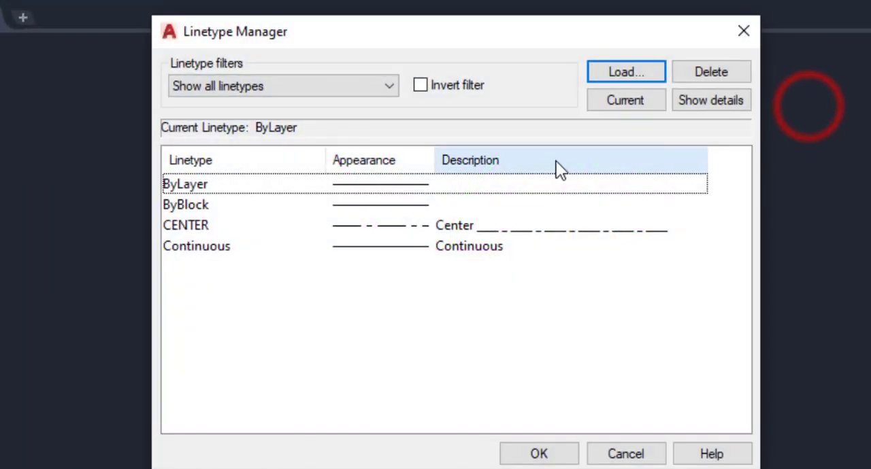
pyautogui.click(627, 73)
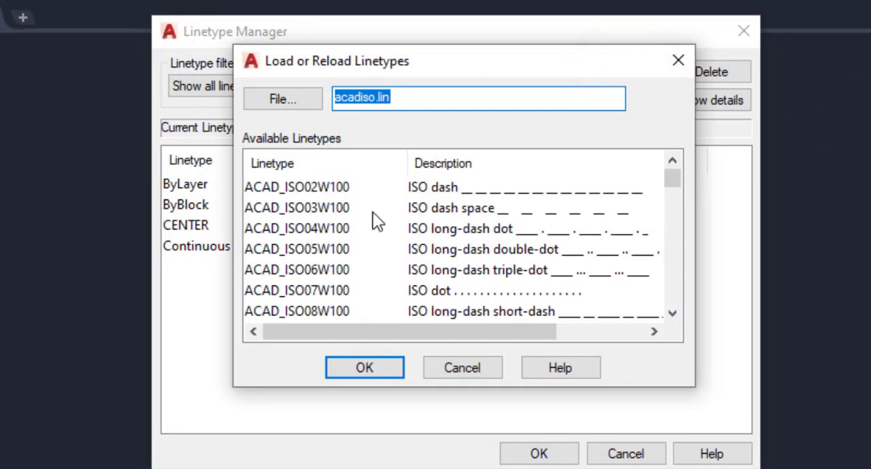
pyautogui.click(282, 187)
pyautogui.click(364, 367)
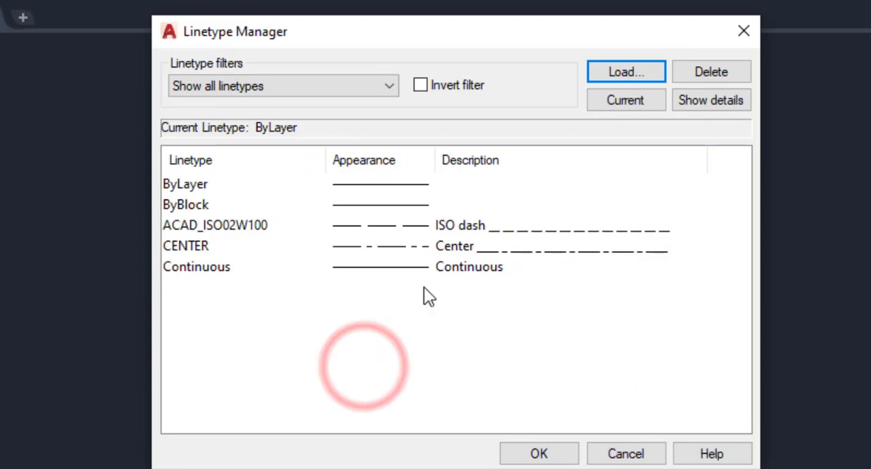
pyautogui.click(522, 454)
# - Assign the ACAD_ISO02W100 dashed linetype to the pitch circle through the six holes
pyautogui.click(565, 188)
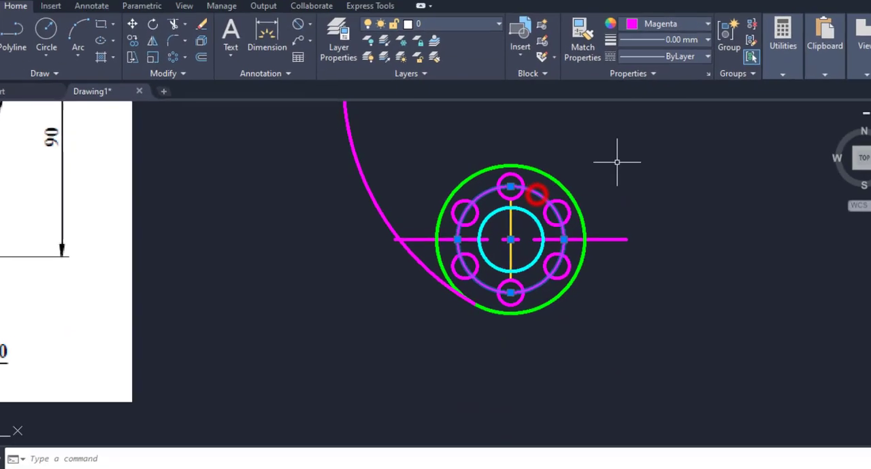
pyautogui.click(729, 19)
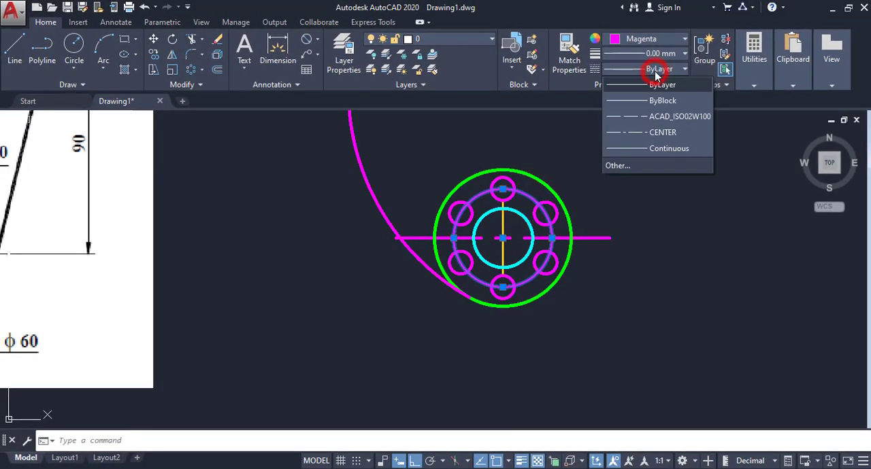
pyautogui.click(641, 117)
pyautogui.rightClick(647, 142)
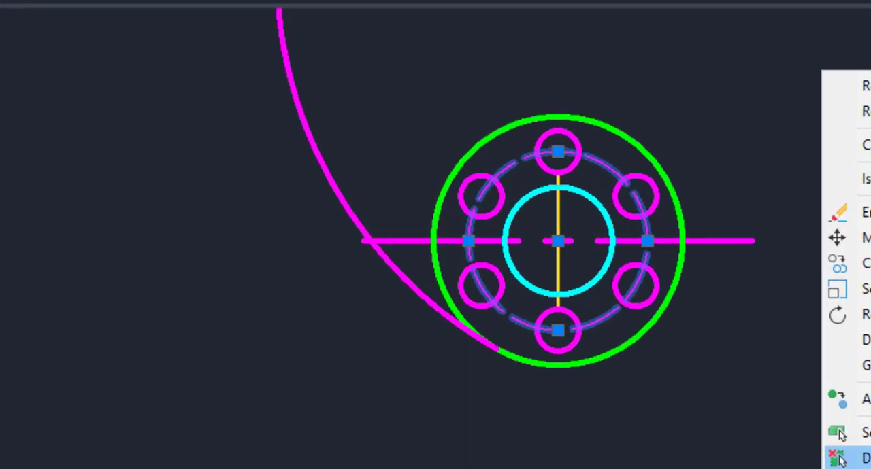
# - Change the colour of the dashed pitch circle through the six holes to index colour 8 (grey)
pyautogui.click(689, 357)
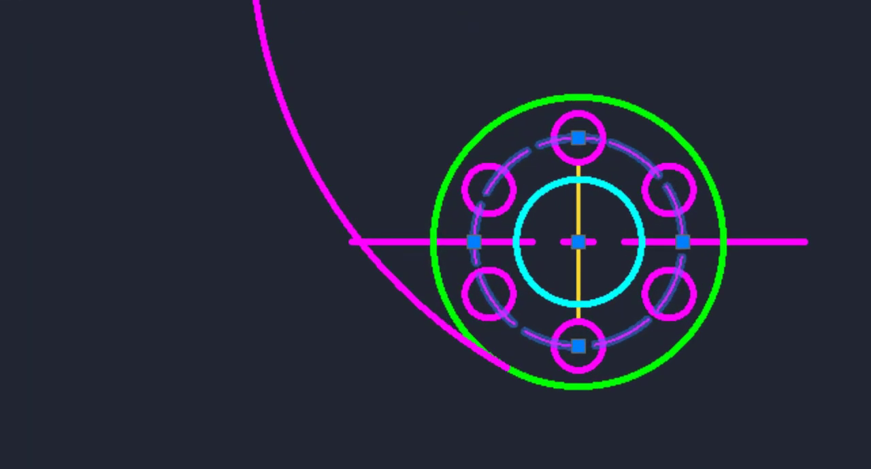
pyautogui.click(622, 147)
pyautogui.click(658, 34)
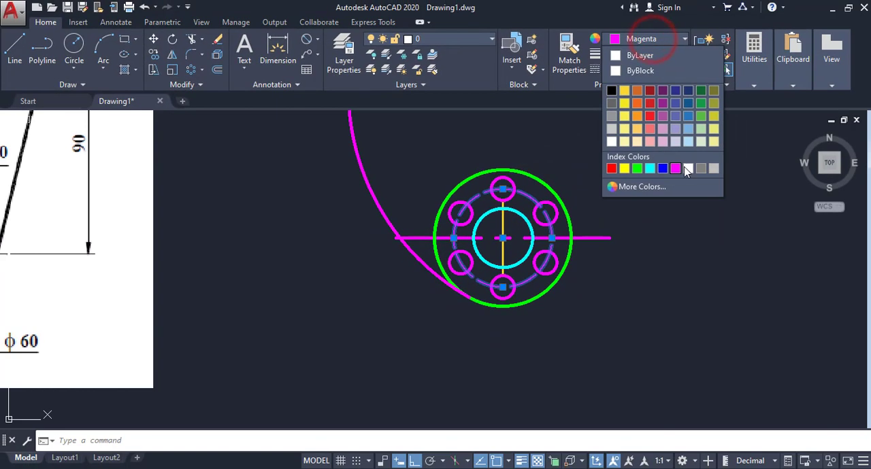
pyautogui.click(668, 167)
pyautogui.click(650, 169)
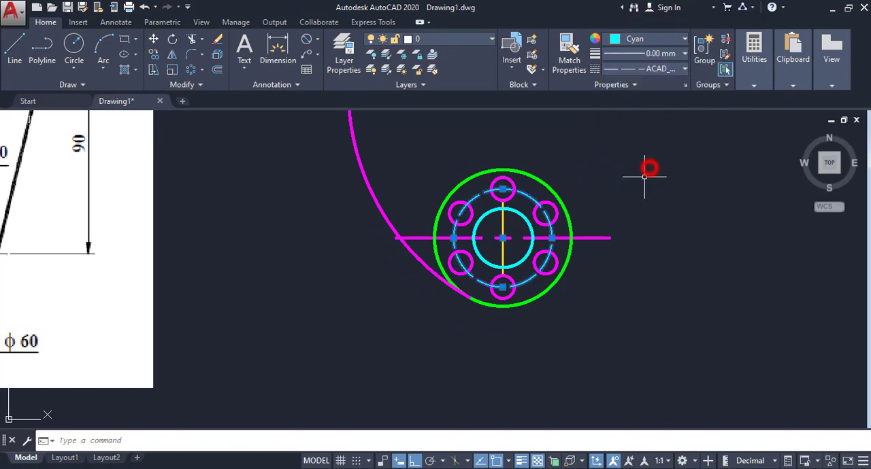
pyautogui.click(661, 39)
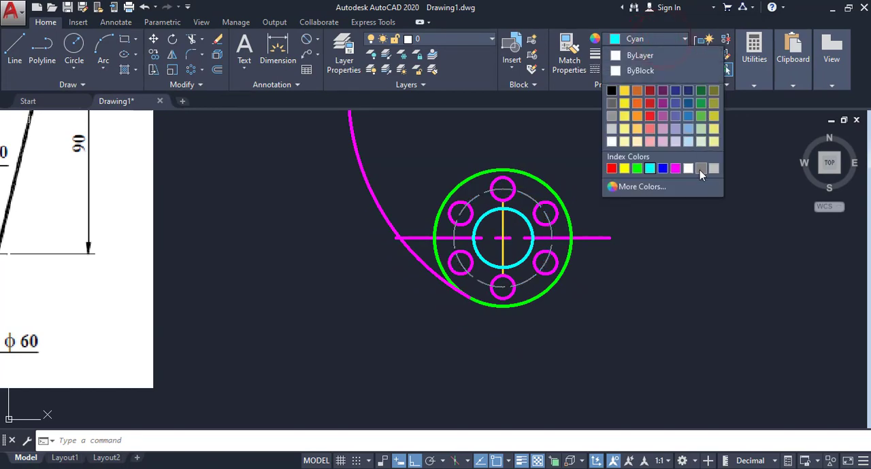
pyautogui.click(699, 170)
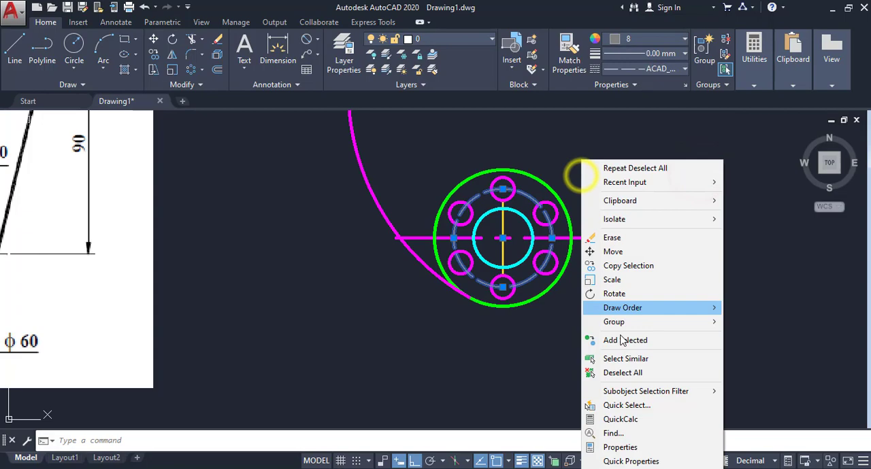
pyautogui.click(620, 373)
# - Draw a vertical line from the lowest point of the top diameter 10 hole up to just inside the green circle
pyautogui.moveTo(619, 370); pyautogui.dragTo(671, 364, button='middle')
pyautogui.scroll(-2, 626, 253)
pyautogui.moveTo(626, 253); pyautogui.dragTo(670, 258, button='middle')
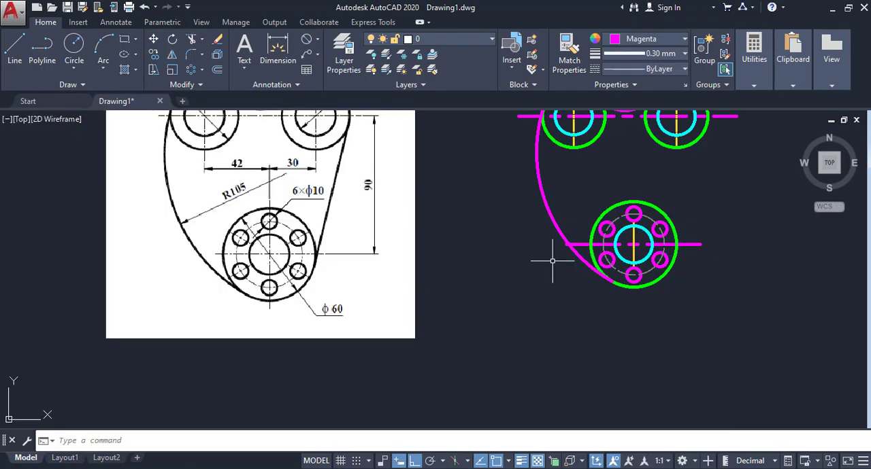
pyautogui.scroll(2, 588, 252)
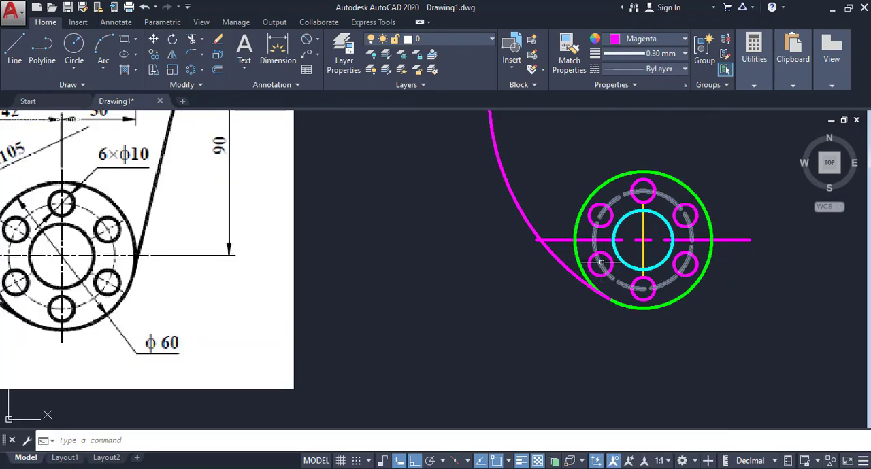
pyautogui.scroll(4, 600, 267)
pyautogui.moveTo(602, 271)
pyautogui.mouseDown(button='middle')
pyautogui.moveTo(515, 327)
pyautogui.moveTo(467, 326)
pyautogui.moveTo(412, 292)
pyautogui.mouseUp(button='middle')
pyautogui.scroll(-2, 412, 292)
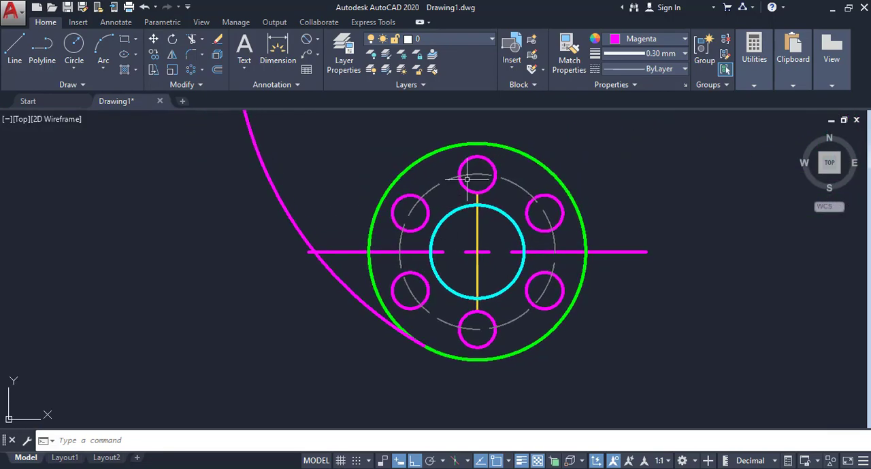
pyautogui.click(15, 49)
pyautogui.scroll(4, 470, 187)
pyautogui.click(463, 218)
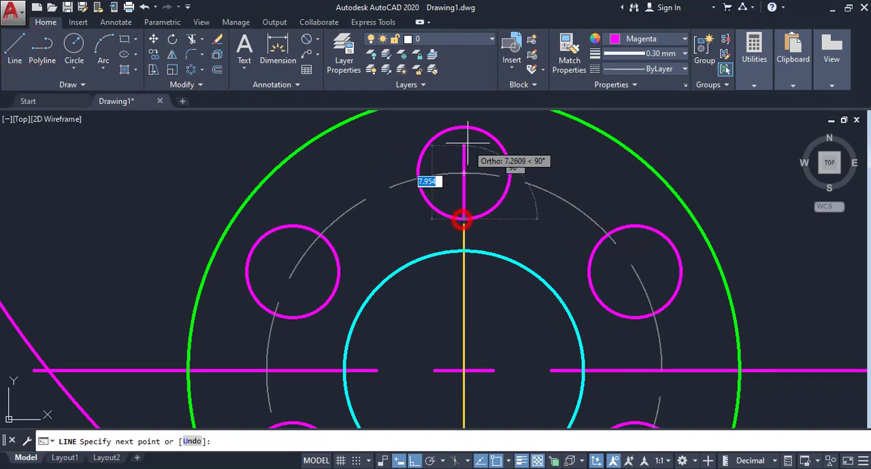
pyautogui.moveTo(466, 164); pyautogui.dragTo(458, 208, button='middle')
pyautogui.click(455, 155)
pyautogui.rightClick(455, 155)
pyautogui.click(469, 163)
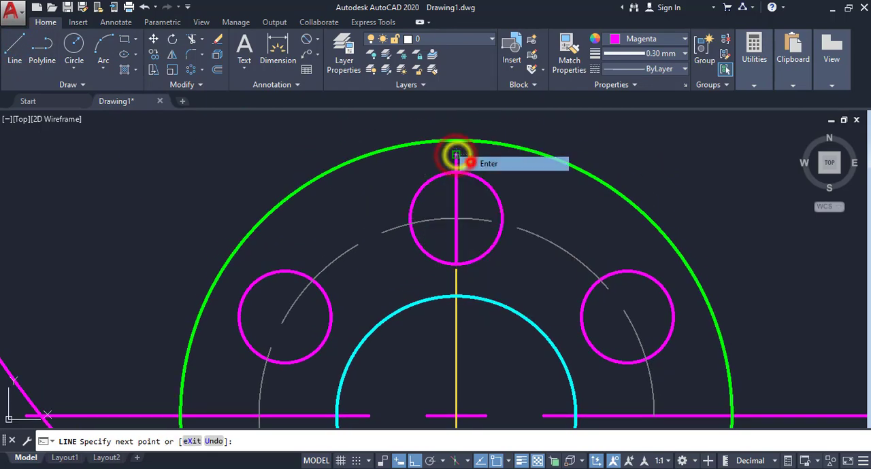
# - Stretch the lower end of the top hole's vertical line downward below the hole, making the line about 14 units long
pyautogui.moveTo(470, 241); pyautogui.dragTo(469, 208, button='middle')
pyautogui.click(469, 209)
pyautogui.click(446, 213)
pyautogui.scroll(2, 447, 234)
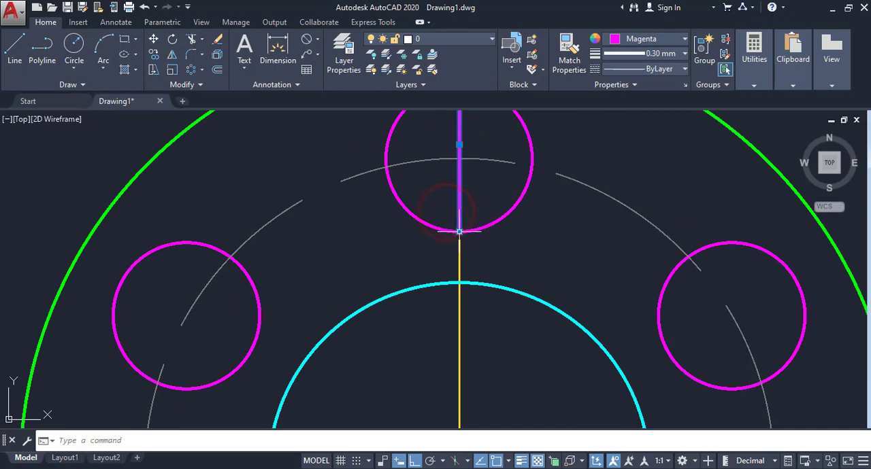
pyautogui.click(459, 232)
pyautogui.click(459, 264)
pyautogui.scroll(-4, 476, 234)
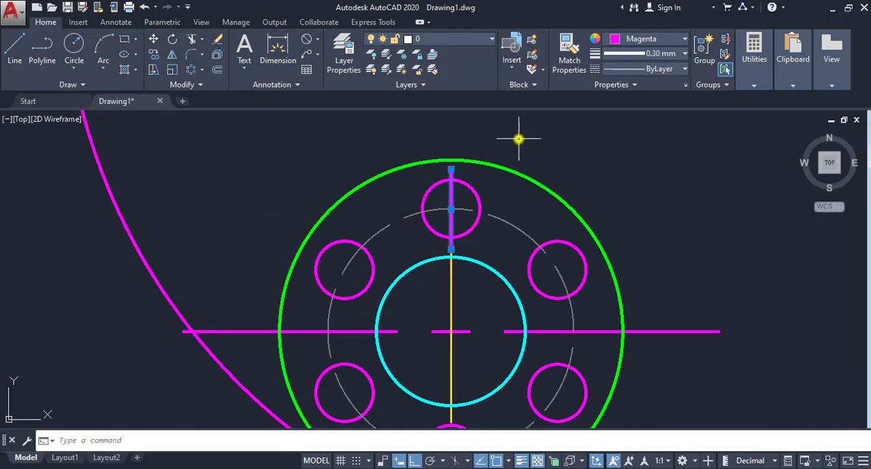
pyautogui.rightClick(518, 139)
pyautogui.click(560, 354)
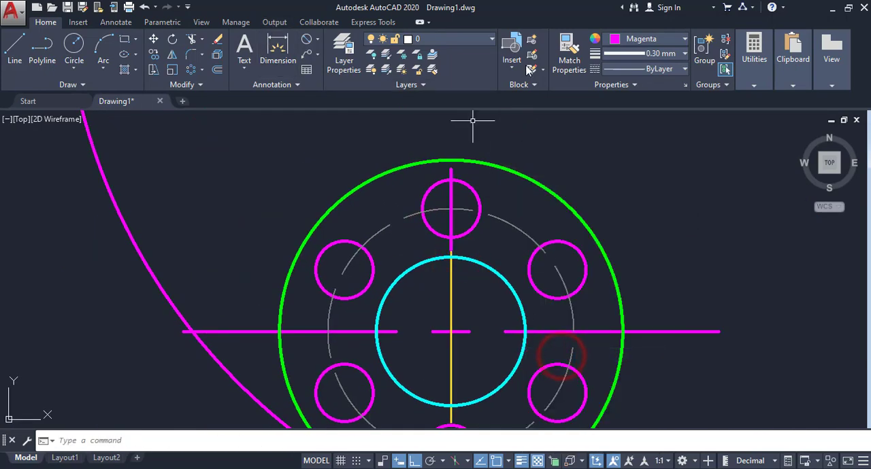
# - Match the grey dashed pitch circle's properties onto the vertical line through the top diameter 10 hole
pyautogui.click(568, 52)
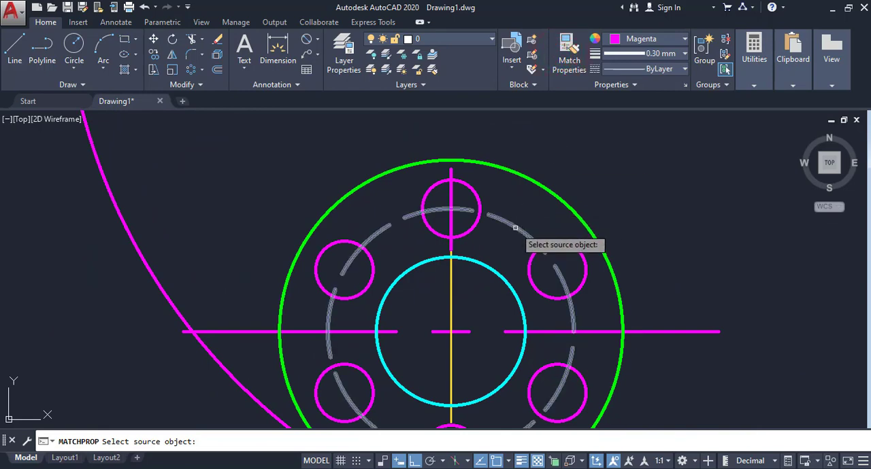
pyautogui.click(515, 228)
pyautogui.click(451, 169)
pyautogui.rightClick(478, 175)
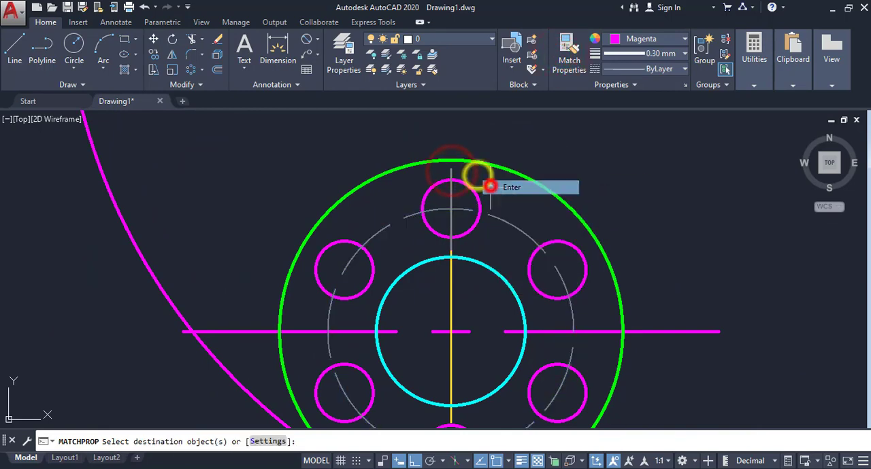
pyautogui.click(489, 186)
# - Set the linetype scale of the vertical centre line through the top hole to 0.2
pyautogui.scroll(6, 463, 194)
pyautogui.click(461, 200)
pyautogui.click(419, 202)
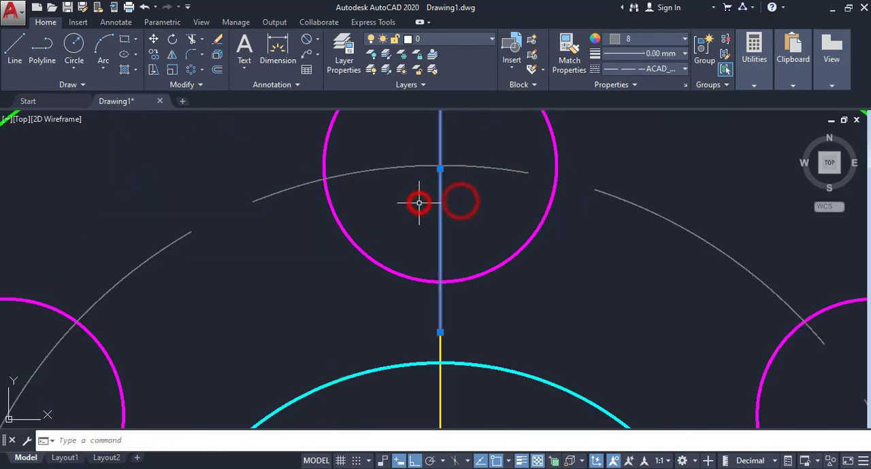
pyautogui.scroll(-2, 428, 203)
pyautogui.rightClick(460, 213)
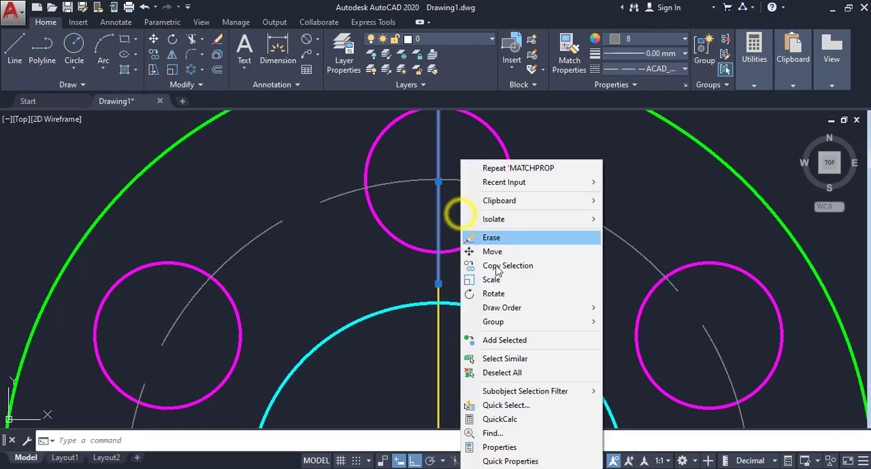
pyautogui.click(480, 446)
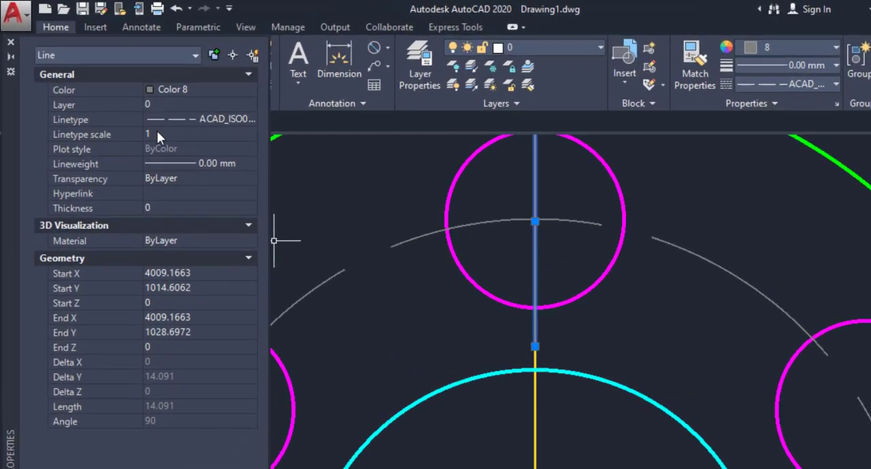
pyautogui.click(132, 111)
pyautogui.write('.')
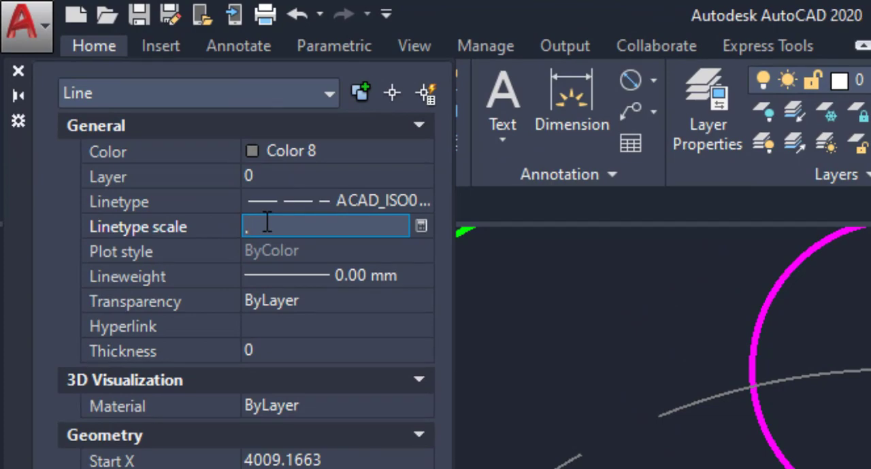
pyautogui.write('2')
pyautogui.press('Return')
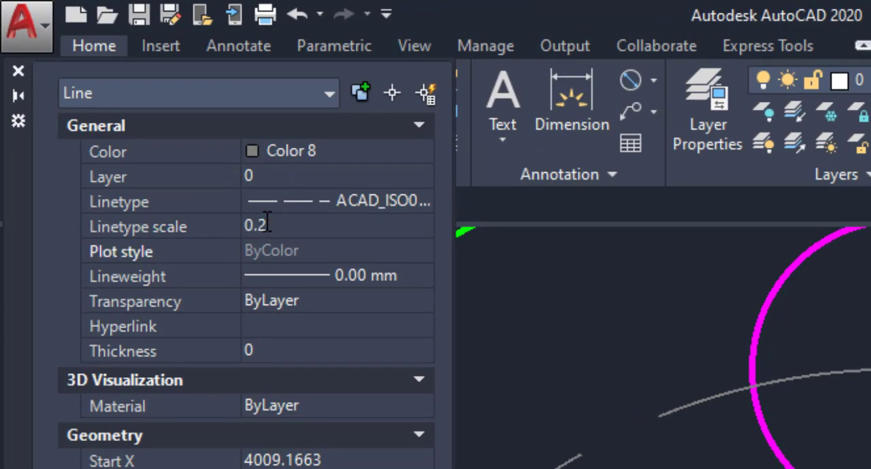
pyautogui.click(18, 70)
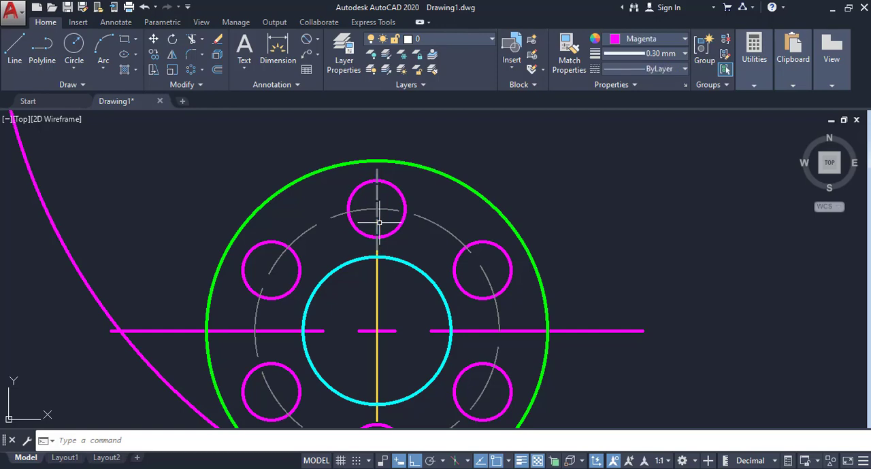
# - Create a six-item polar array of the top hole's dashed centre line around the centre of the lower cyan circle
pyautogui.scroll(4, 379, 223)
pyautogui.scroll(-2, 379, 219)
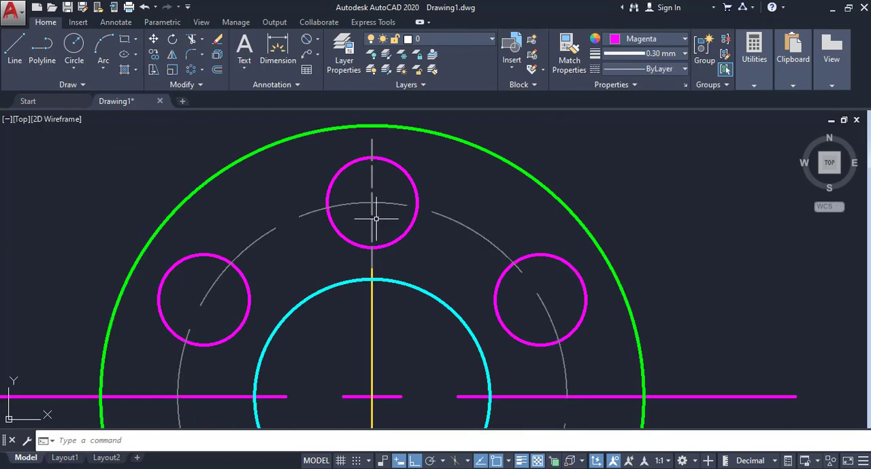
pyautogui.click(372, 179)
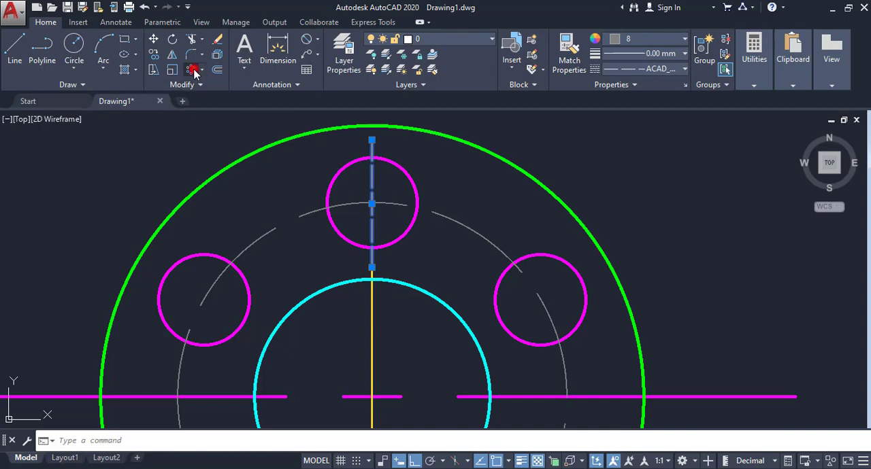
pyautogui.click(193, 71)
pyautogui.scroll(-4, 345, 196)
pyautogui.scroll(2, 399, 244)
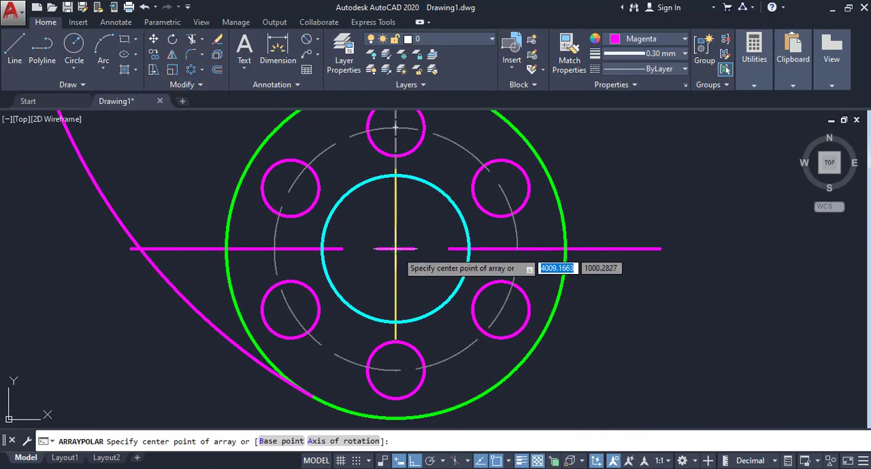
pyautogui.click(395, 249)
pyautogui.press('Return')
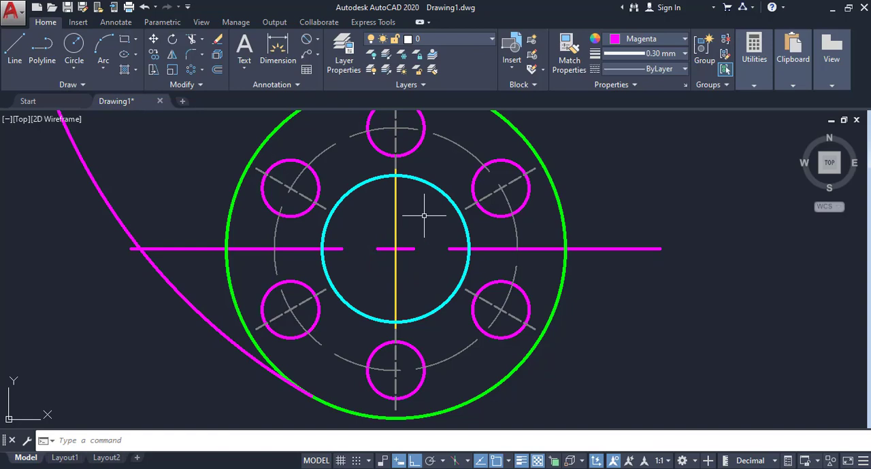
# - Draw a straight line tangent to the lower green circle's right side and the upper-right green circle's outer side
pyautogui.scroll(-4, 423, 216)
pyautogui.moveTo(334, 221); pyautogui.dragTo(420, 240, button='middle')
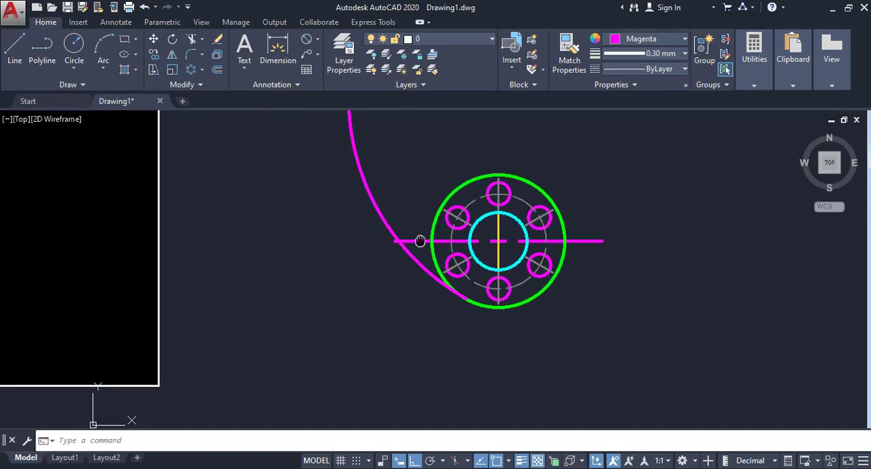
pyautogui.scroll(-2, 384, 249)
pyautogui.moveTo(334, 260); pyautogui.dragTo(450, 282, button='middle')
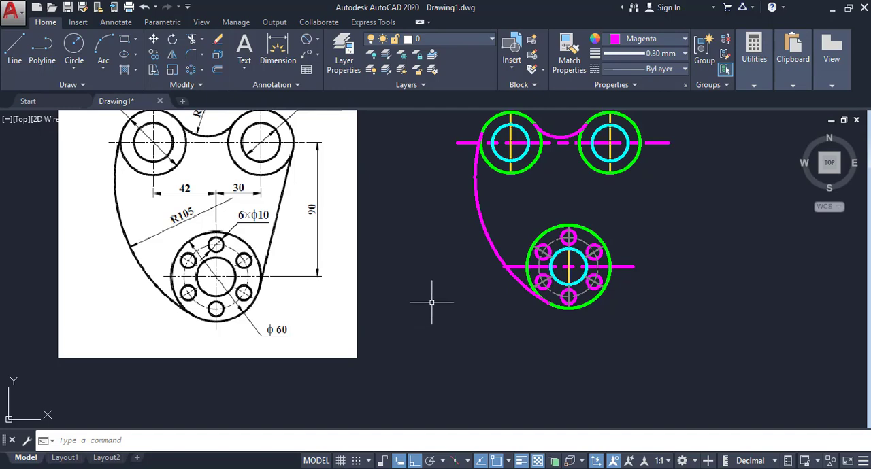
pyautogui.moveTo(432, 301); pyautogui.dragTo(371, 327, button='middle')
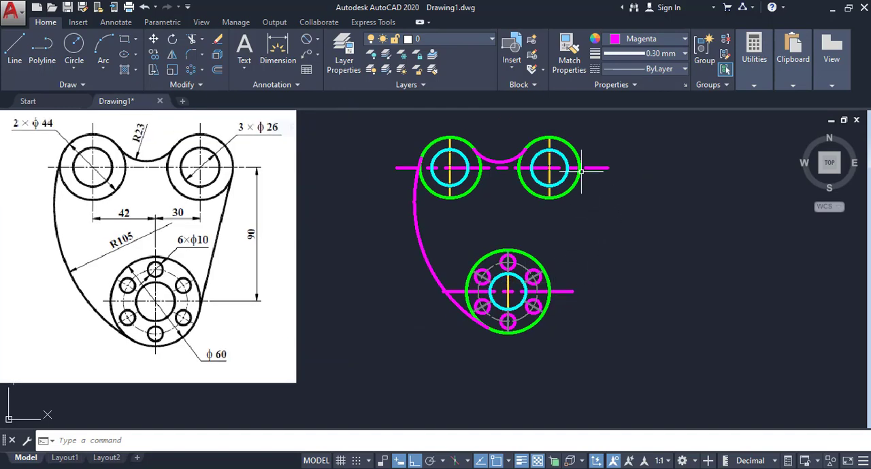
pyautogui.moveTo(626, 284)
pyautogui.mouseDown(button='middle')
pyautogui.moveTo(599, 275)
pyautogui.moveTo(490, 293)
pyautogui.mouseUp(button='middle')
pyautogui.click(14, 46)
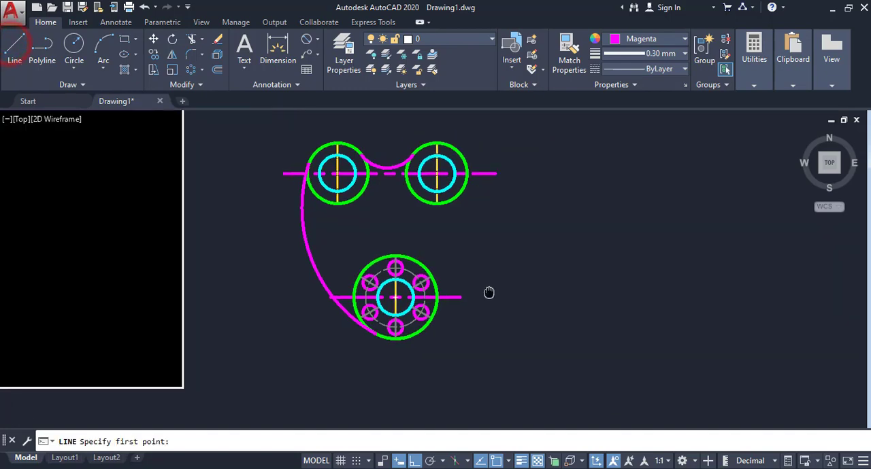
pyautogui.scroll(2, 489, 293)
pyautogui.scroll(2, 415, 315)
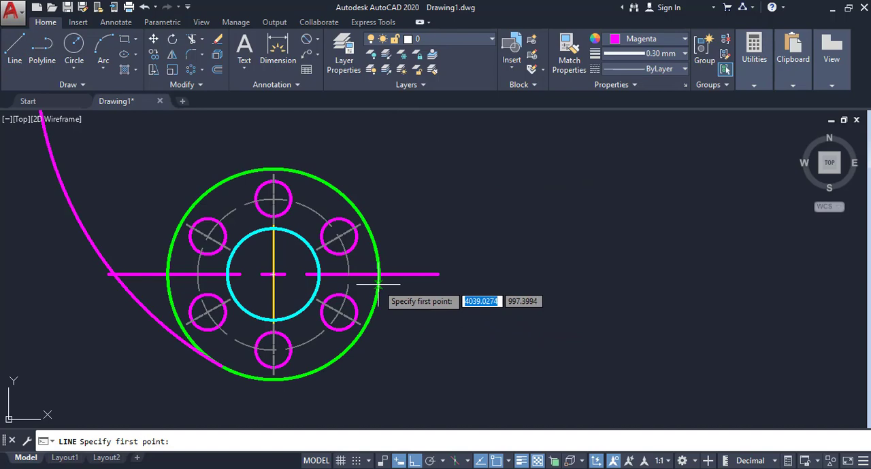
pyautogui.click(378, 283)
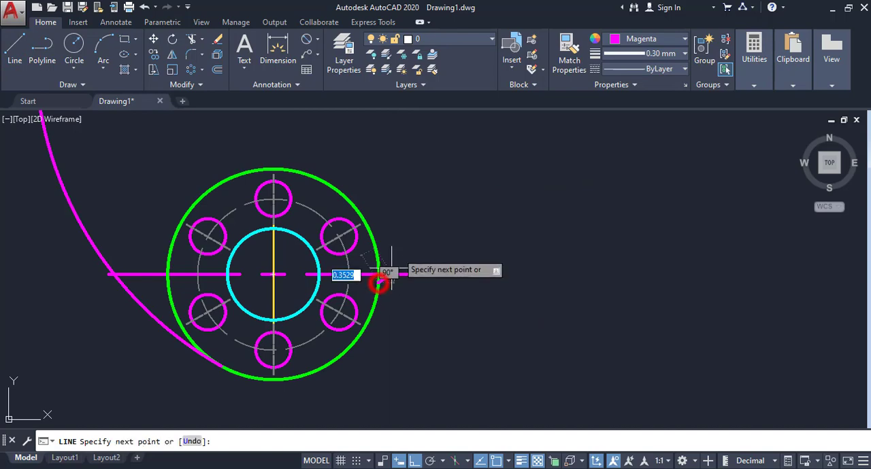
pyautogui.moveTo(421, 165); pyautogui.dragTo(384, 285, button='middle')
pyautogui.moveTo(419, 208); pyautogui.dragTo(458, 239, button='middle')
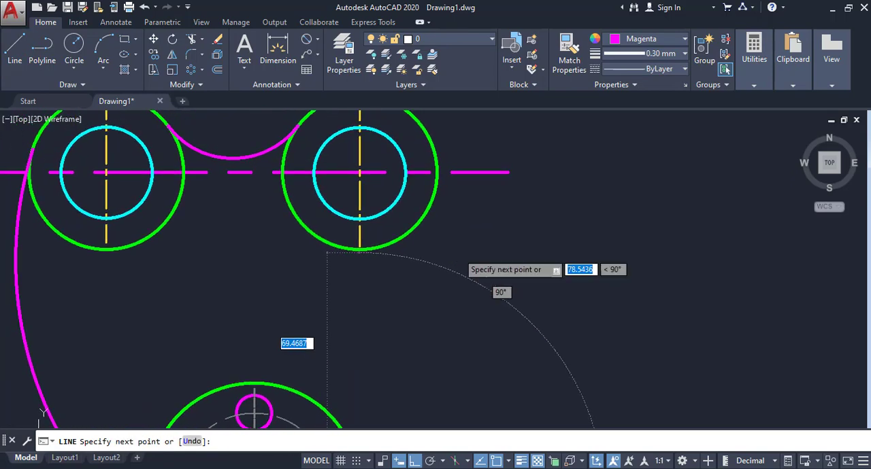
pyautogui.keyDown('shift'); pyautogui.rightClick(457, 235); pyautogui.keyUp('shift')
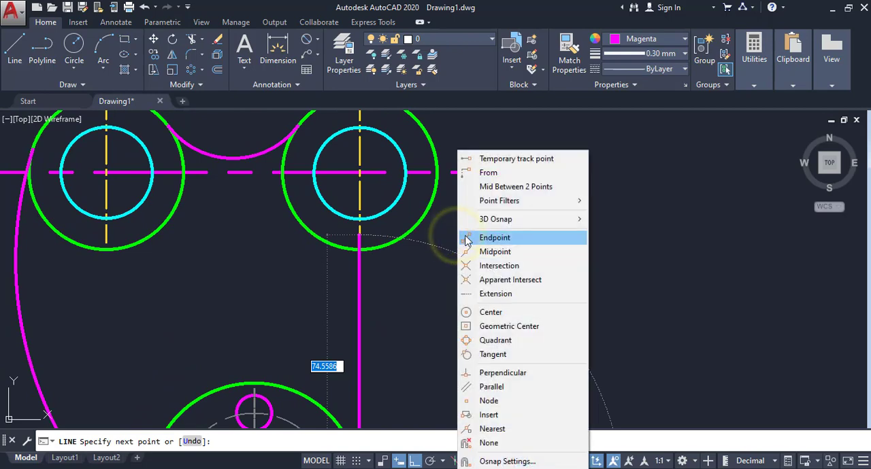
pyautogui.click(479, 355)
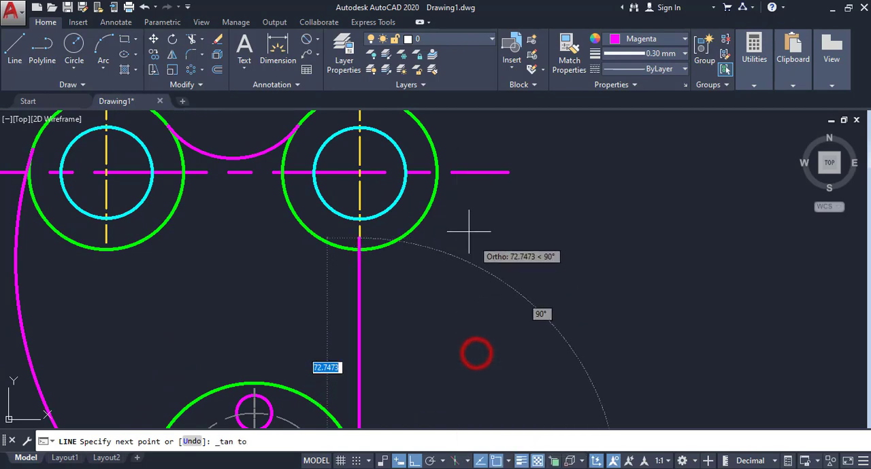
pyautogui.click(437, 190)
pyautogui.press('Return')
pyautogui.scroll(-3, 492, 231)
pyautogui.scroll(2, 499, 232)
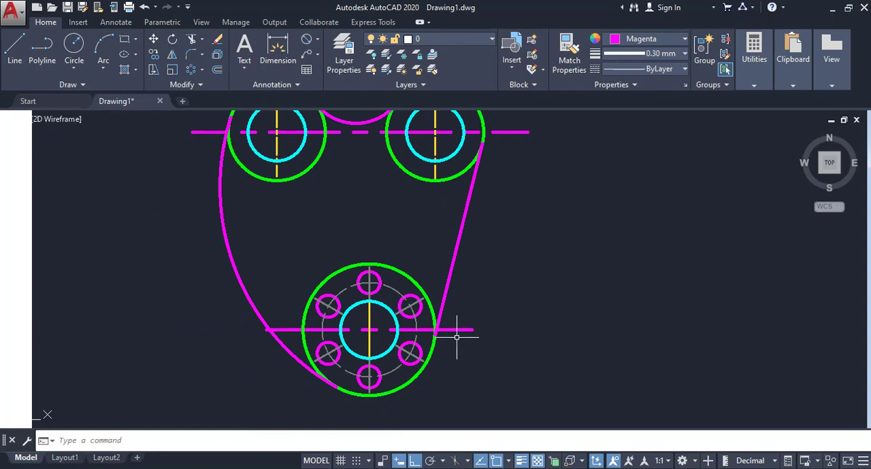
# - Stretch the lower end of the right-hand tangent line to a tangent point on the lower green circle
pyautogui.scroll(8, 457, 336)
pyautogui.scroll(-3, 416, 323)
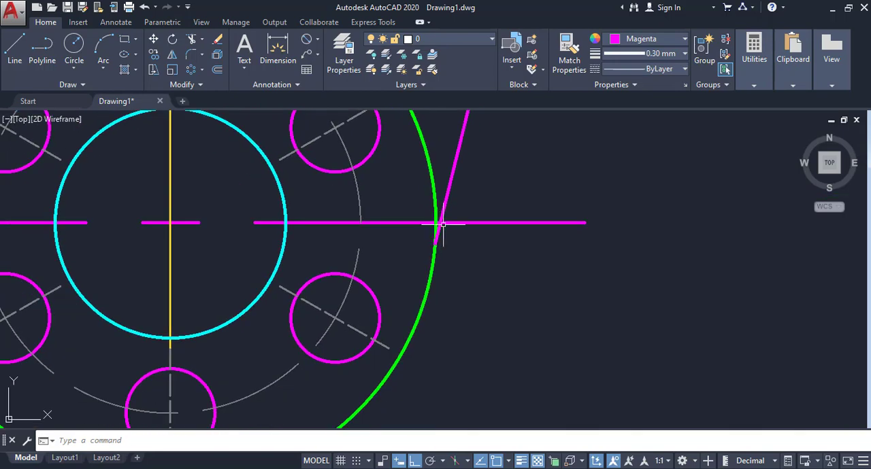
pyautogui.click(435, 243)
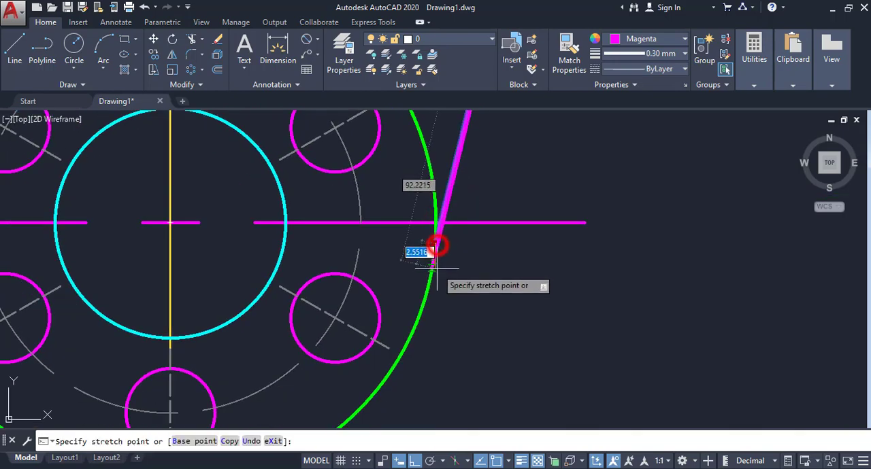
pyautogui.keyDown('shift'); pyautogui.rightClick(428, 289); pyautogui.keyUp('shift')
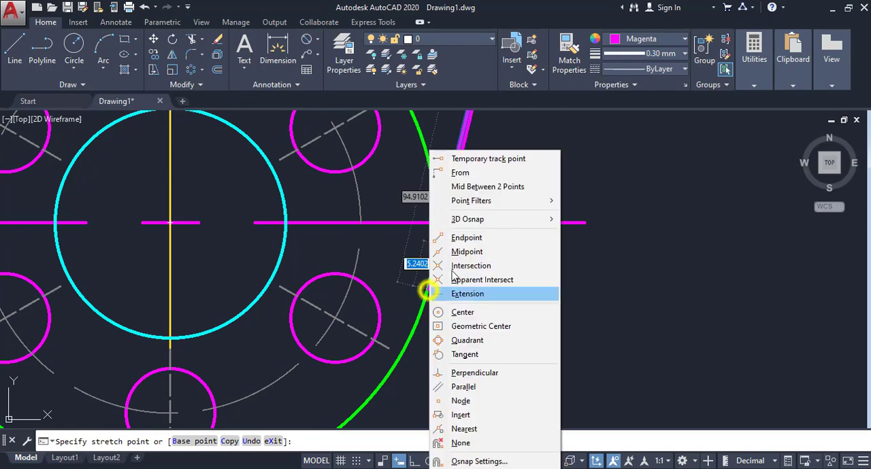
pyautogui.click(466, 355)
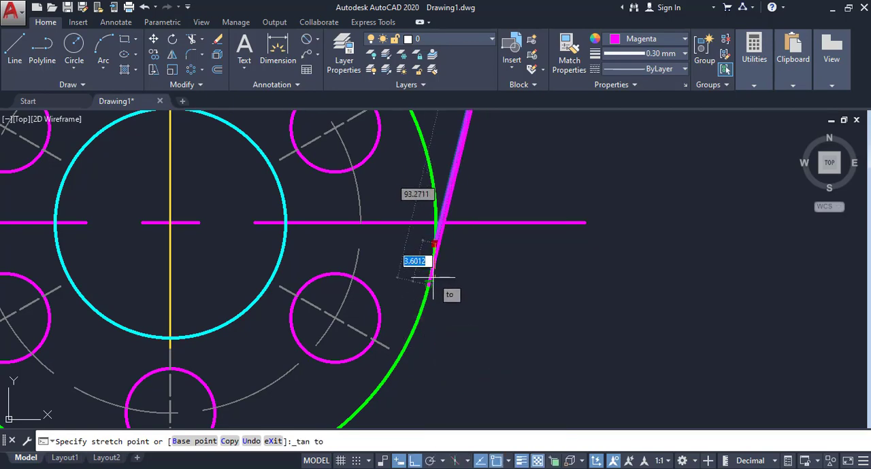
pyautogui.click(428, 285)
pyautogui.scroll(-4, 517, 267)
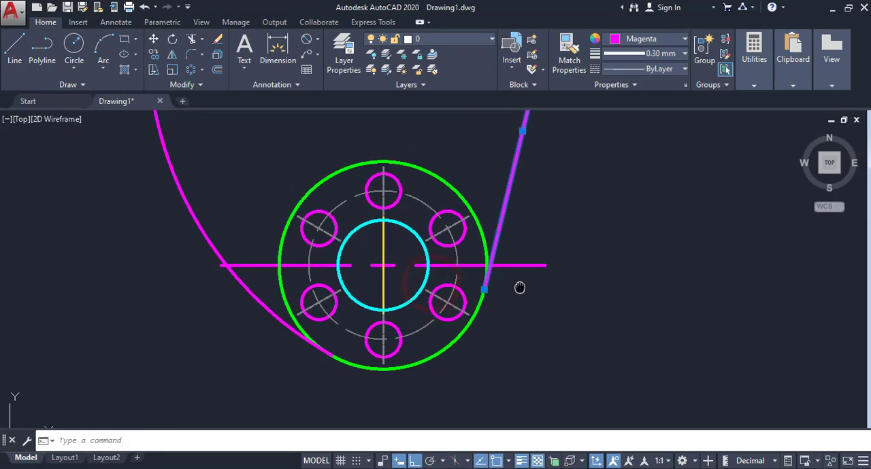
pyautogui.scroll(-4, 507, 300)
pyautogui.scroll(2, 513, 216)
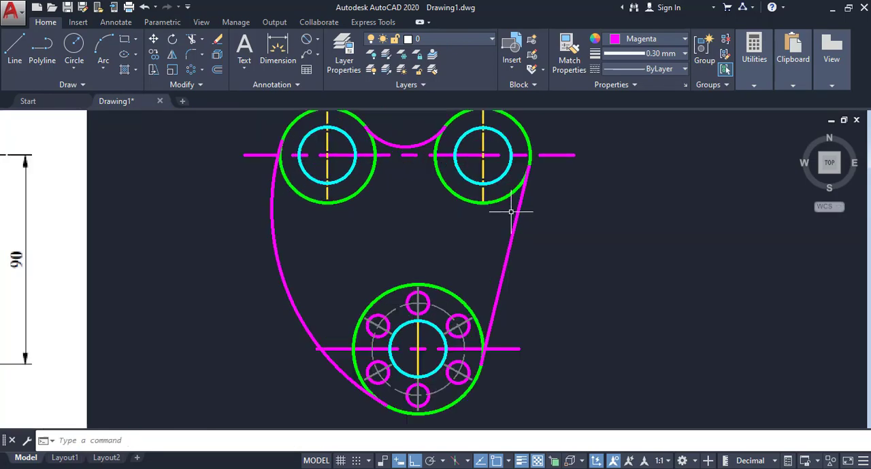
pyautogui.moveTo(519, 223); pyautogui.dragTo(535, 214, button='middle')
pyautogui.scroll(-2, 548, 238)
pyautogui.moveTo(548, 242); pyautogui.dragTo(583, 237, button='middle')
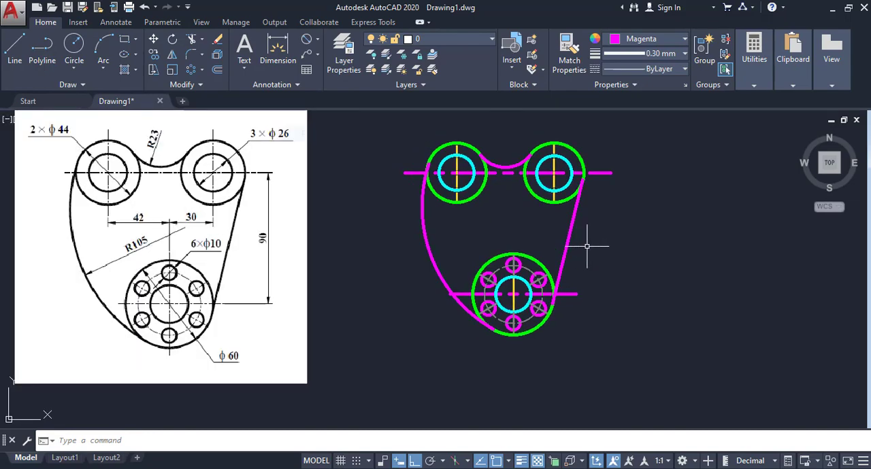
# - Match the grey dashed pitch circle's properties onto the lower and upper magenta horizontal centre lines
pyautogui.scroll(4, 522, 271)
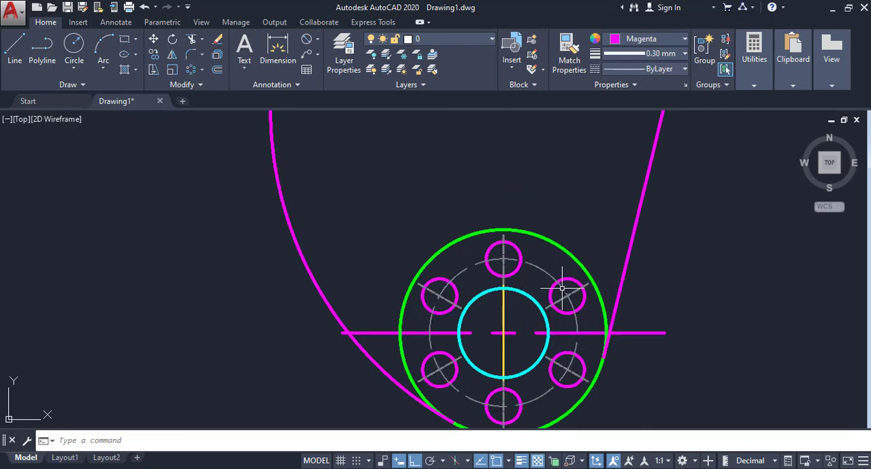
pyautogui.moveTo(545, 271)
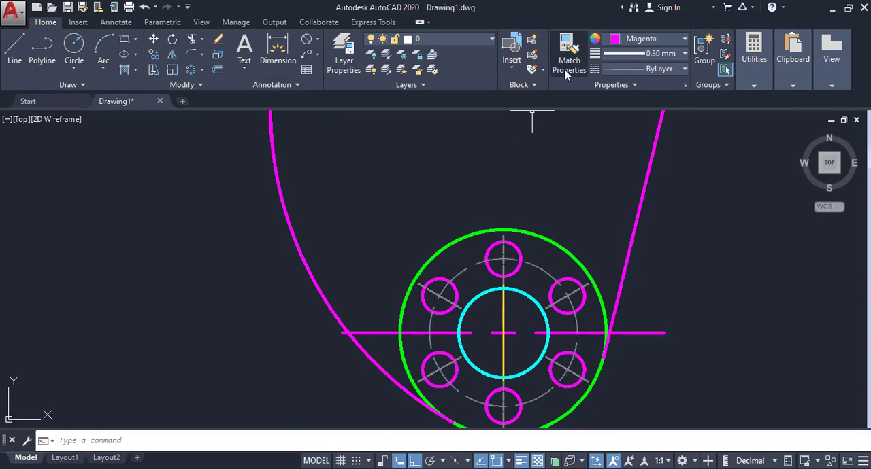
pyautogui.click(537, 263)
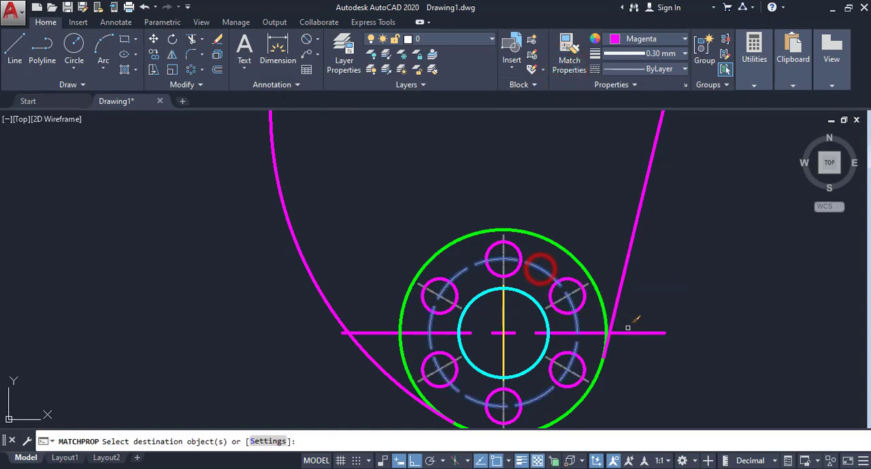
pyautogui.click(668, 355)
pyautogui.click(643, 311)
pyautogui.scroll(-2, 628, 306)
pyautogui.moveTo(590, 232); pyautogui.dragTo(547, 317, button='middle')
pyautogui.scroll(2, 491, 223)
pyautogui.click(493, 214)
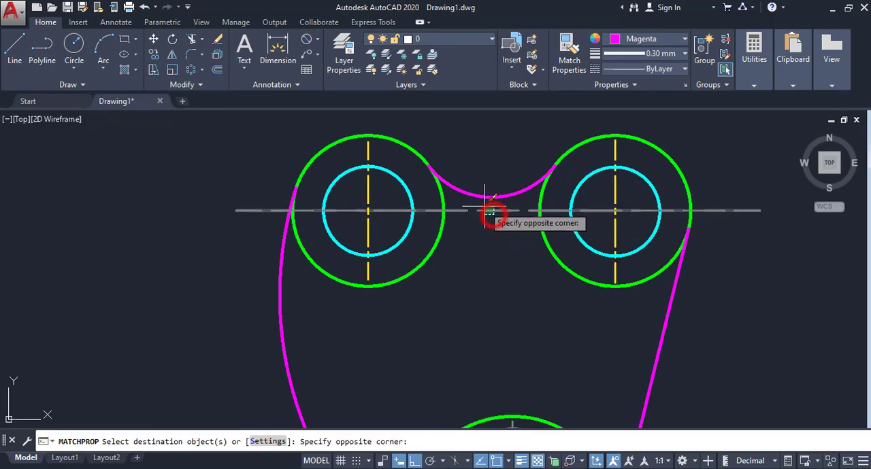
# - Apply the same matched grey dashed properties to the yellow vertical centre lines of the two upper circles
pyautogui.click(383, 227)
pyautogui.click(377, 229)
pyautogui.click(358, 230)
pyautogui.click(622, 229)
pyautogui.click(601, 229)
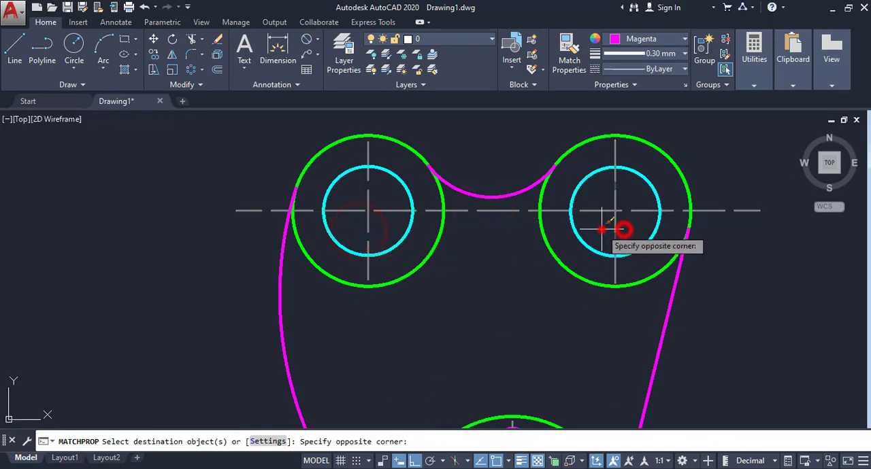
pyautogui.rightClick(599, 196)
pyautogui.click(599, 199)
# - Add a vertical linear dimension between the right-hand ends of the upper and lower horizontal centre lines
pyautogui.scroll(-2, 590, 201)
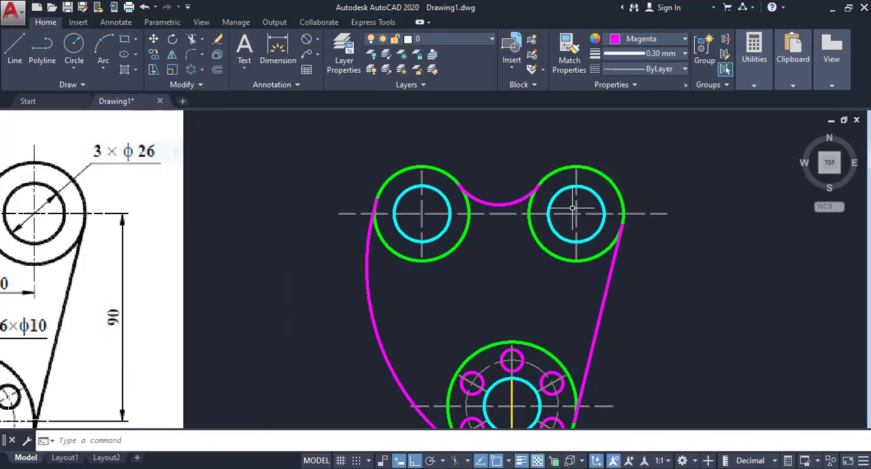
pyautogui.moveTo(544, 216)
pyautogui.mouseDown(button='middle')
pyautogui.moveTo(544, 193)
pyautogui.moveTo(682, 198)
pyautogui.mouseUp(button='middle')
pyautogui.scroll(-2, 680, 199)
pyautogui.moveTo(639, 232)
pyautogui.mouseDown(button='middle')
pyautogui.moveTo(630, 226)
pyautogui.moveTo(604, 254)
pyautogui.moveTo(603, 246)
pyautogui.moveTo(568, 242)
pyautogui.mouseUp(button='middle')
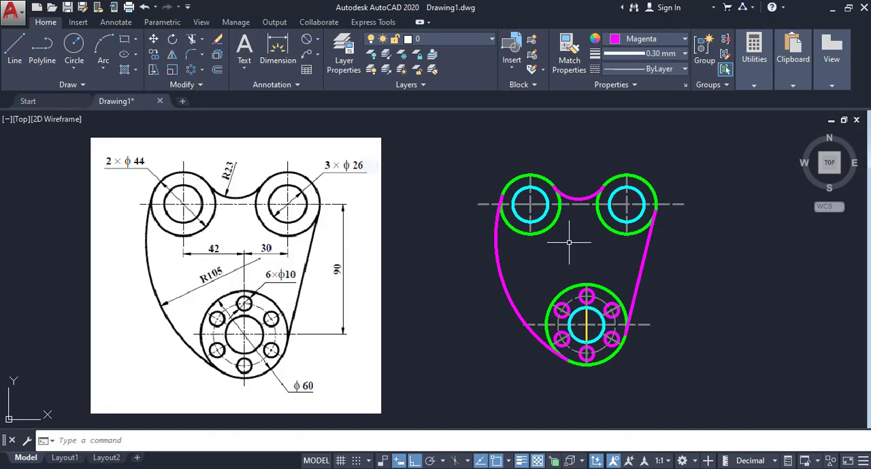
pyautogui.click(316, 40)
pyautogui.click(321, 62)
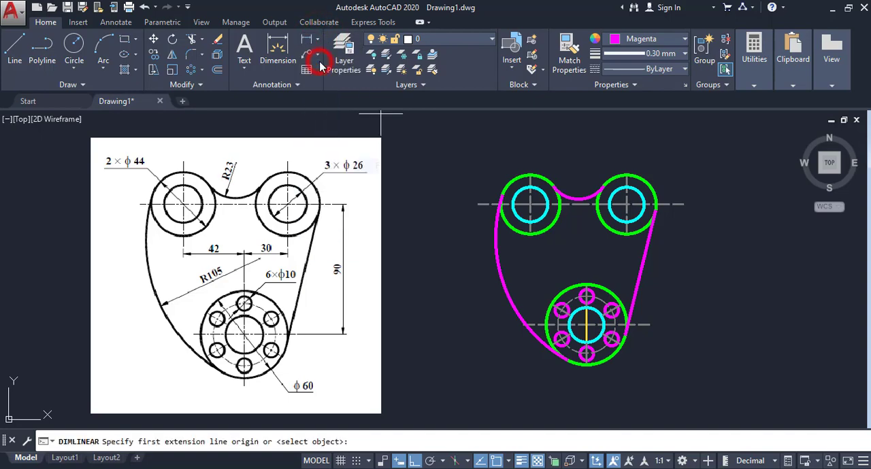
pyautogui.click(683, 204)
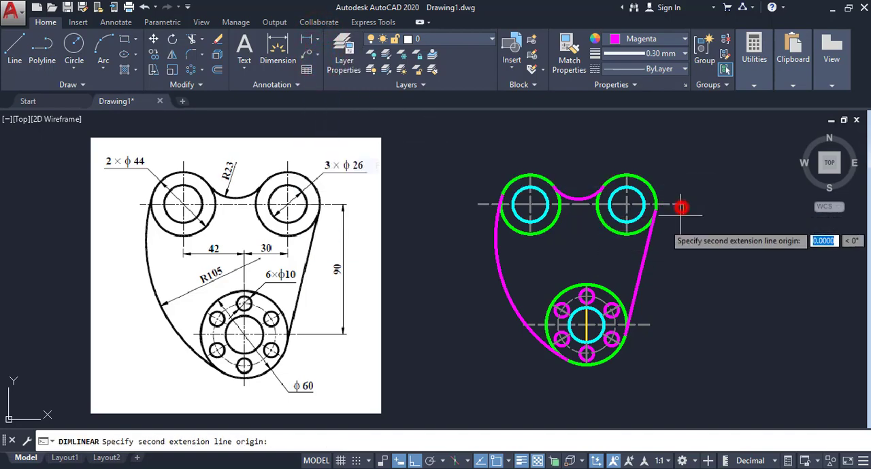
pyautogui.click(650, 325)
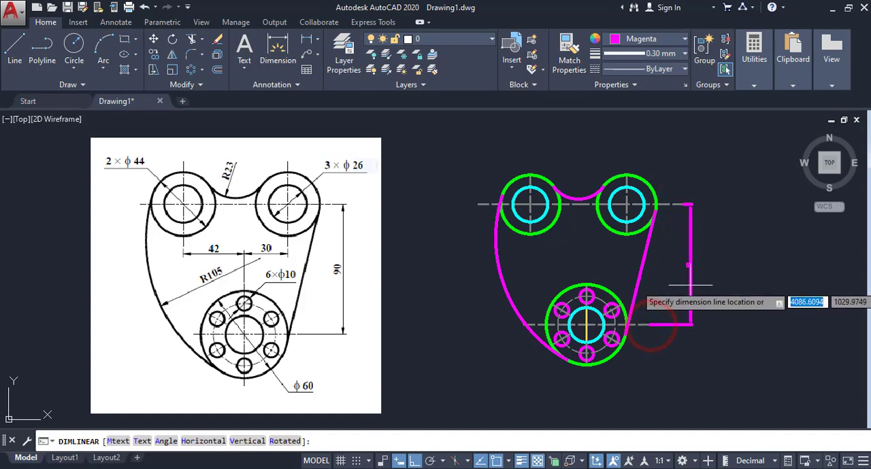
pyautogui.click(691, 281)
# - Set the vertical dimension's colour to 8 and its lineweight to 0.00 mm
pyautogui.click(705, 270)
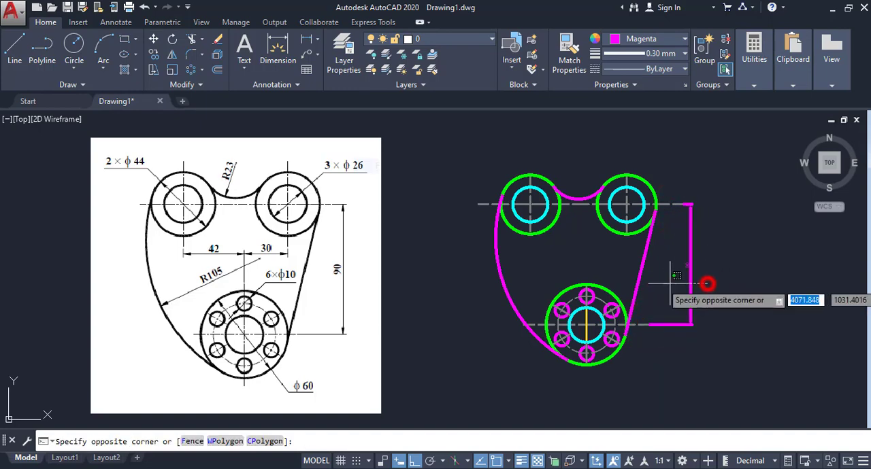
pyautogui.click(670, 282)
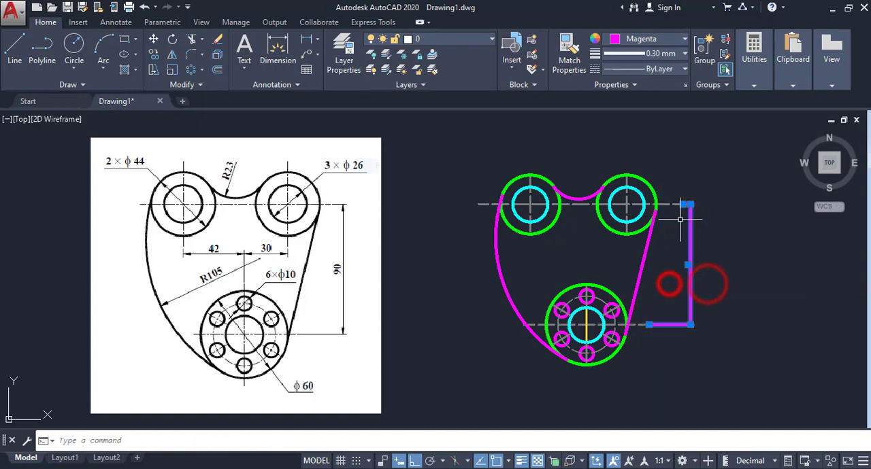
pyautogui.click(662, 38)
pyautogui.click(701, 168)
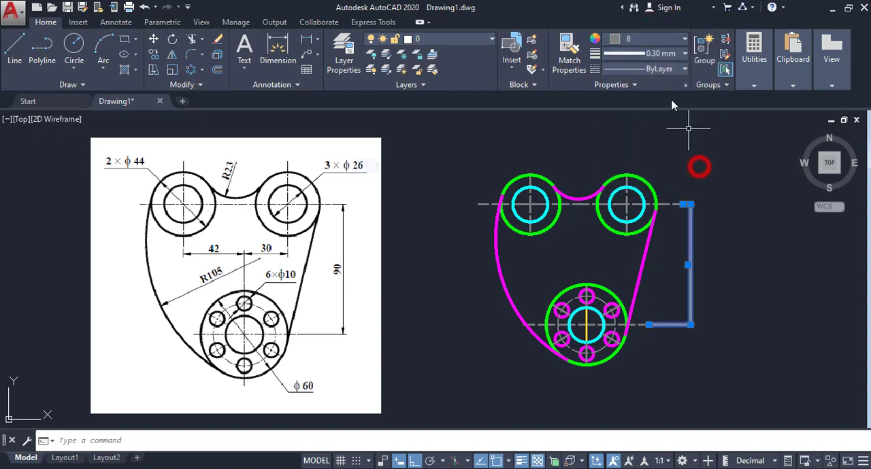
pyautogui.click(672, 60)
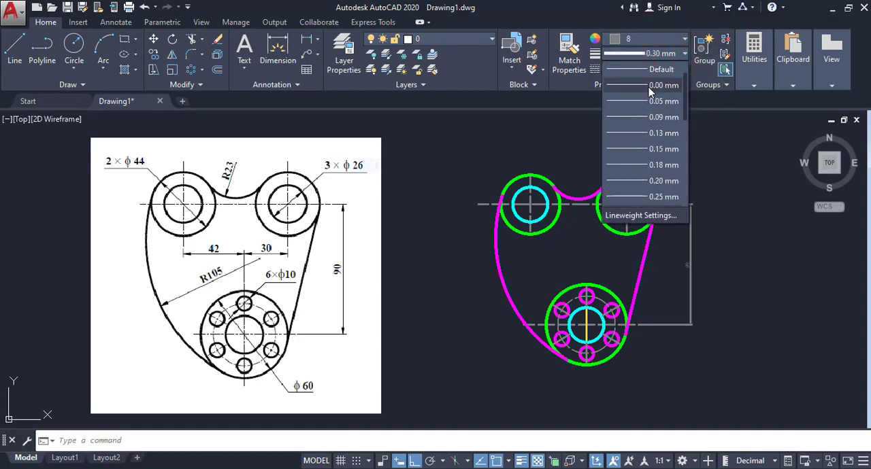
pyautogui.click(649, 86)
pyautogui.rightClick(694, 266)
pyautogui.click(753, 373)
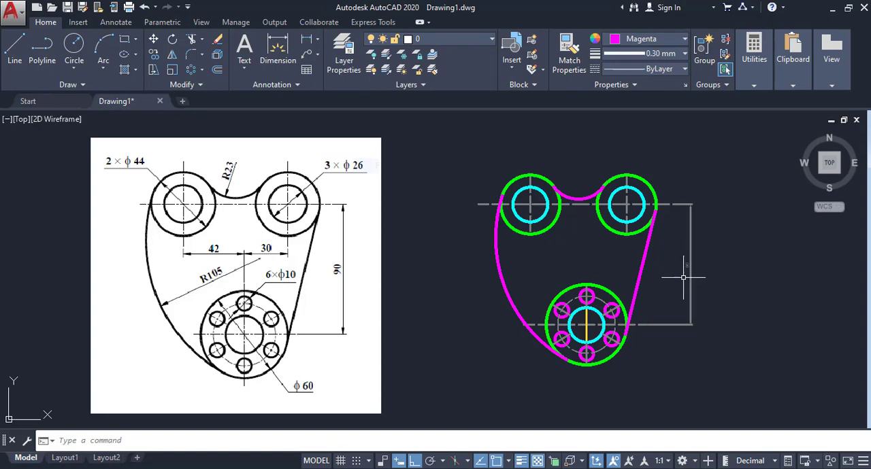
# - Modify the ISO-25 dimension style so that its dimension lines use colour 143
pyautogui.click(297, 85)
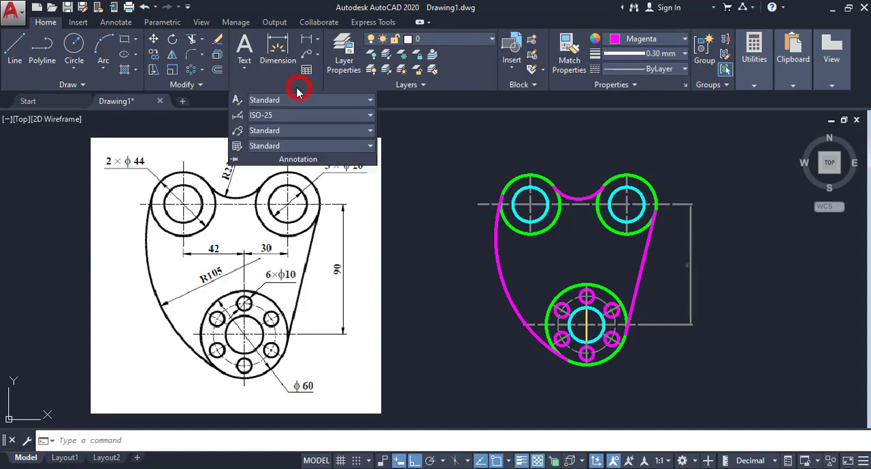
pyautogui.click(237, 116)
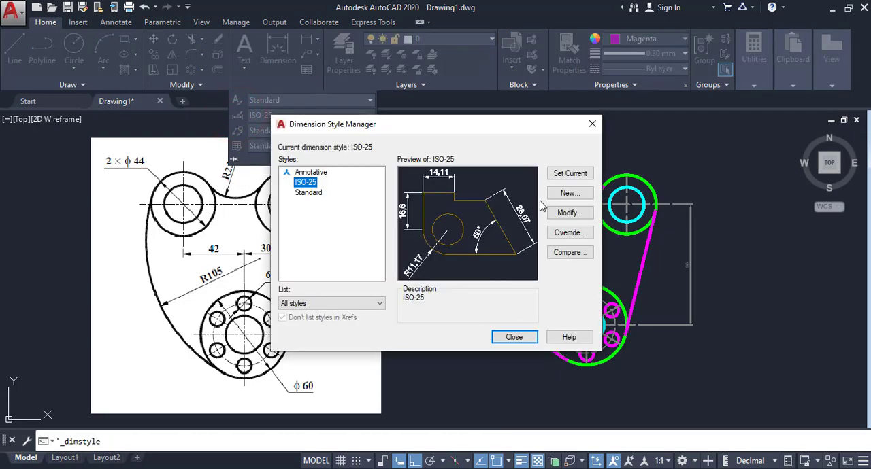
pyautogui.click(575, 214)
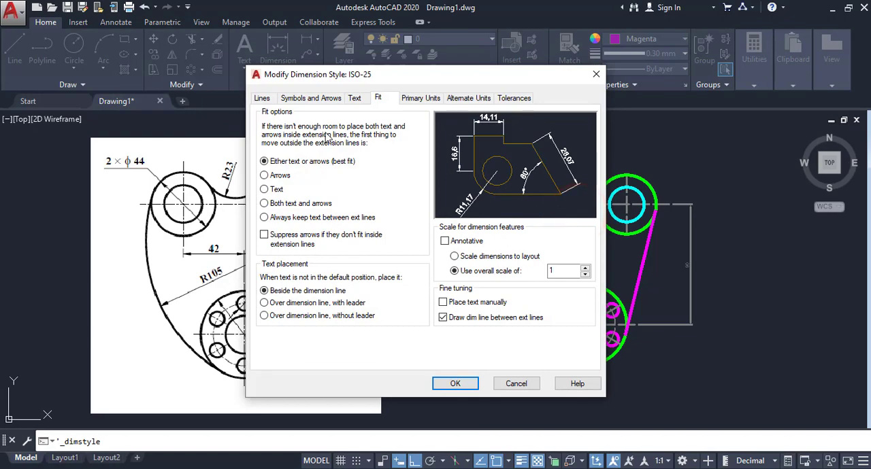
pyautogui.click(262, 99)
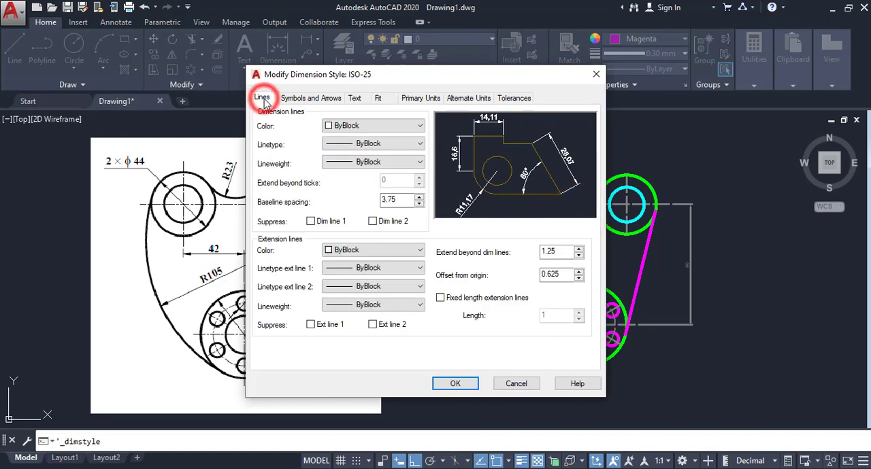
pyautogui.click(369, 127)
pyautogui.click(353, 230)
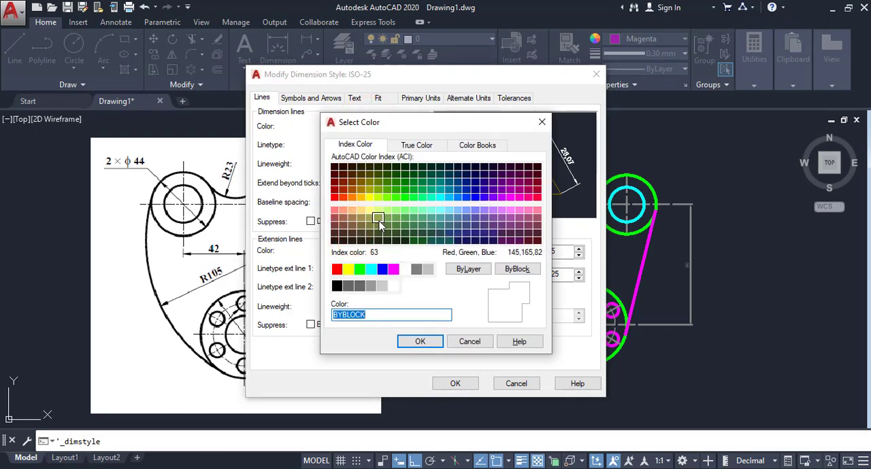
pyautogui.click(447, 218)
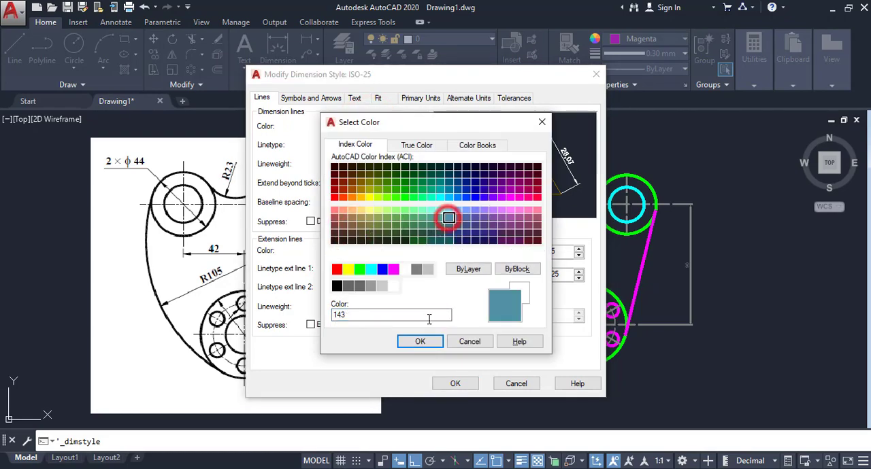
pyautogui.click(422, 340)
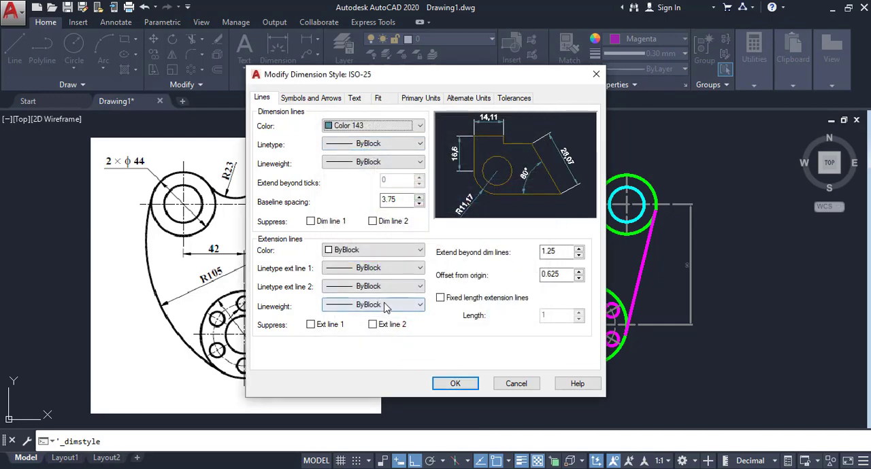
# - Set the ISO-25 style's extension line colour to index colour 40
pyautogui.click(408, 251)
pyautogui.click(353, 348)
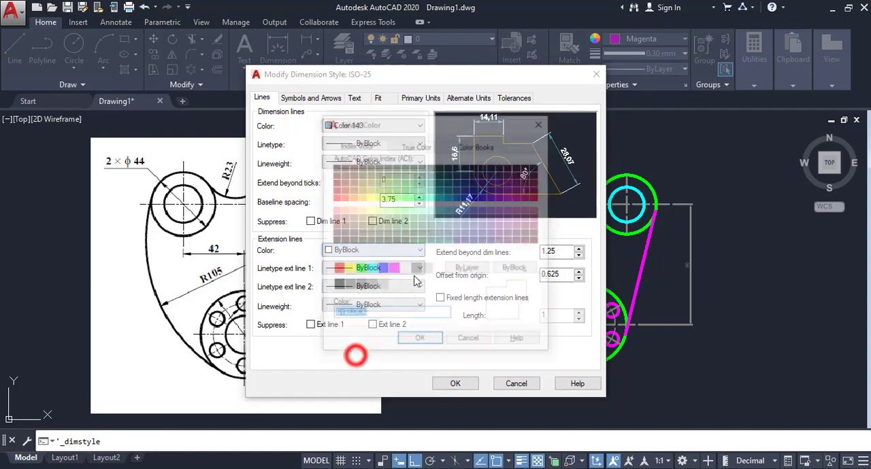
pyautogui.click(360, 198)
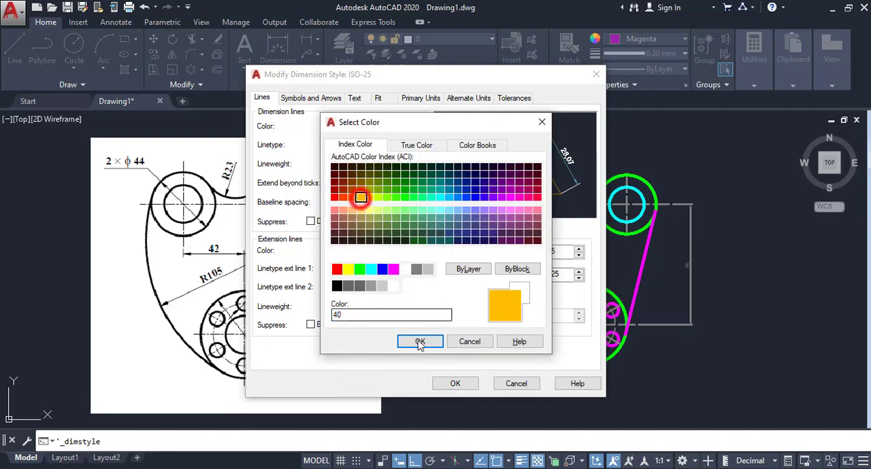
pyautogui.click(420, 341)
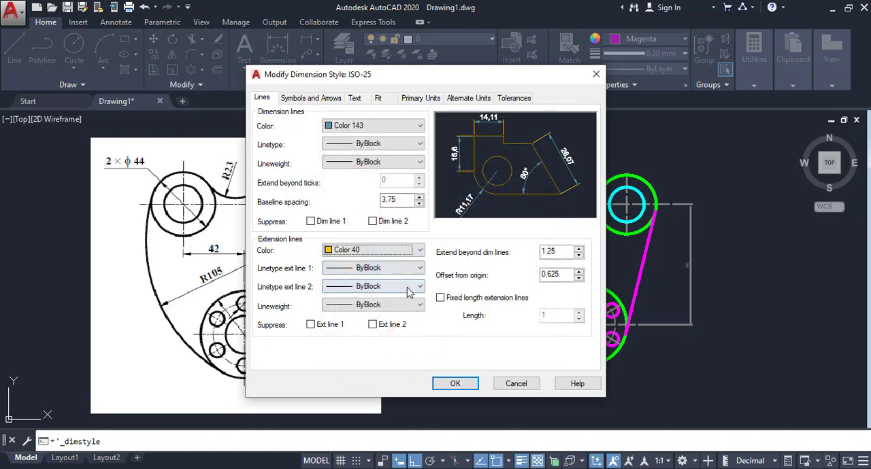
# - Set the lineweight of both the dimension lines and the extension lines to 0.00 mm in the ISO-25 style
pyautogui.click(396, 168)
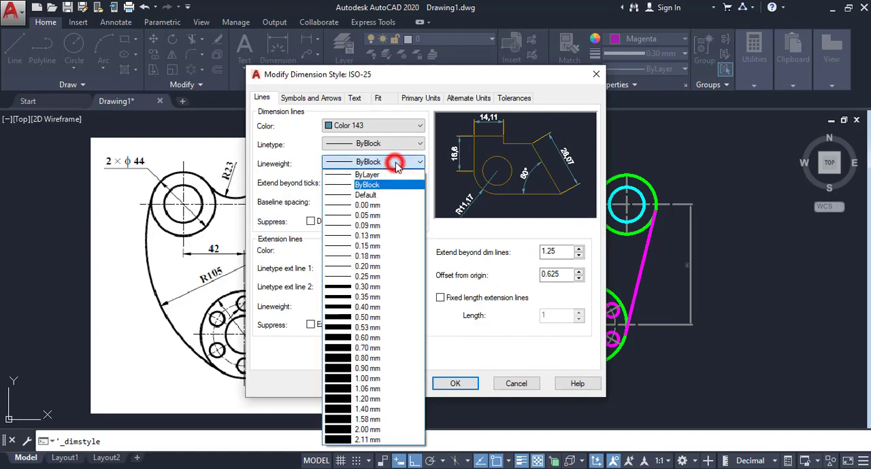
pyautogui.click(373, 202)
pyautogui.click(402, 305)
pyautogui.click(370, 58)
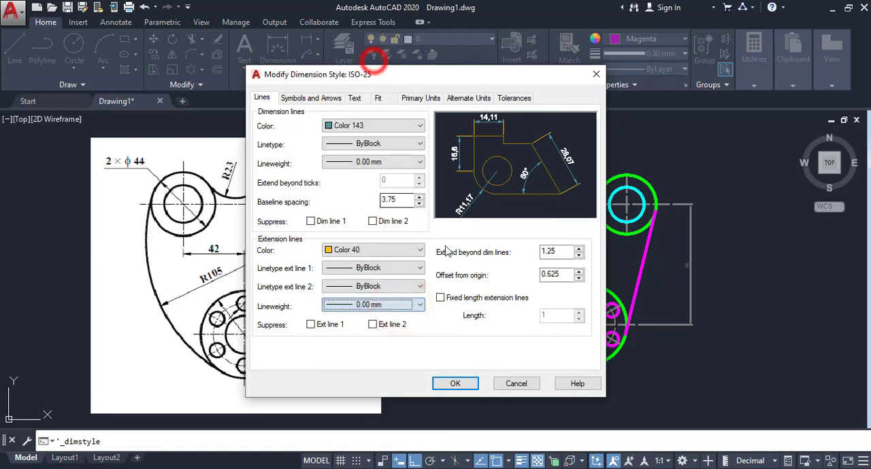
# - Configure ISO-25 extension lines to extend 2 beyond dimension lines, with 0 offset from origin and a fixed length of 2
pyautogui.doubleClick(562, 251)
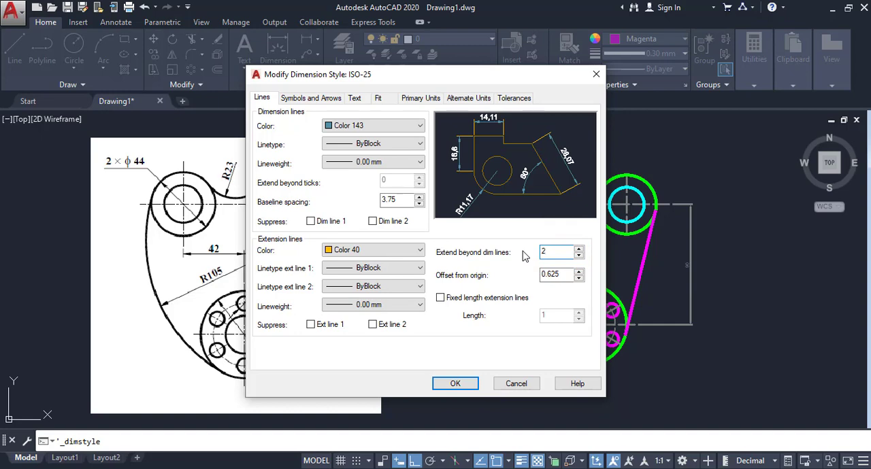
pyautogui.click(472, 300)
pyautogui.doubleClick(554, 315)
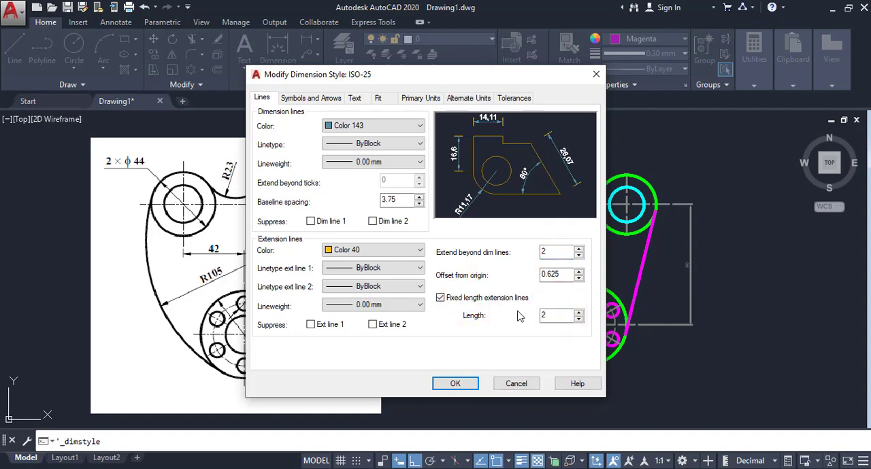
pyautogui.write('0')
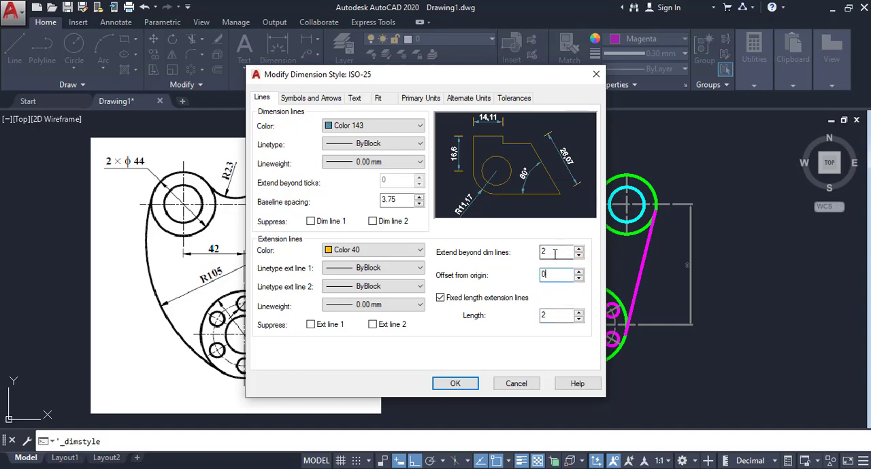
pyautogui.click(555, 253)
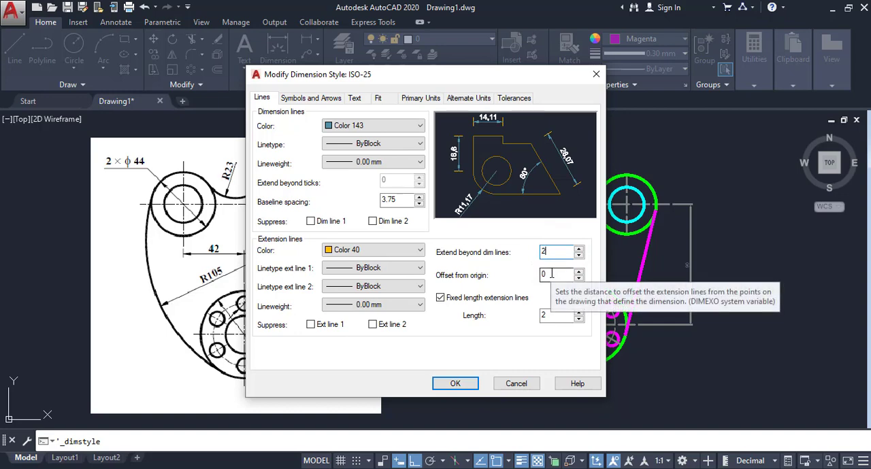
pyautogui.click(551, 274)
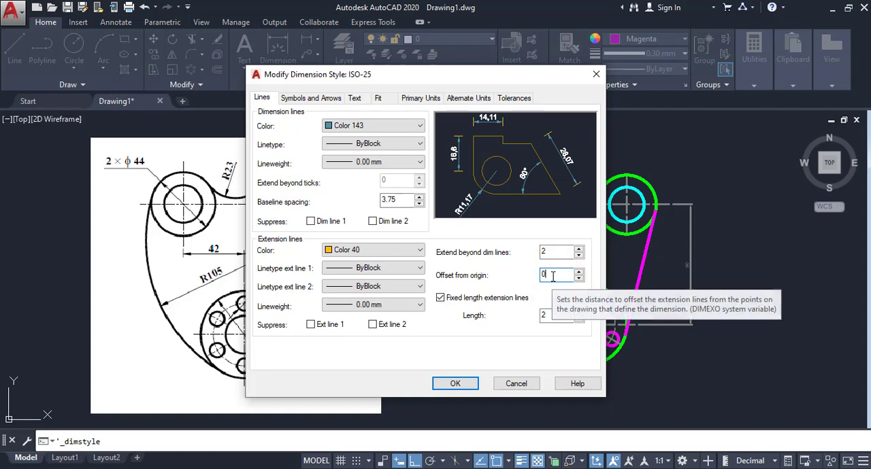
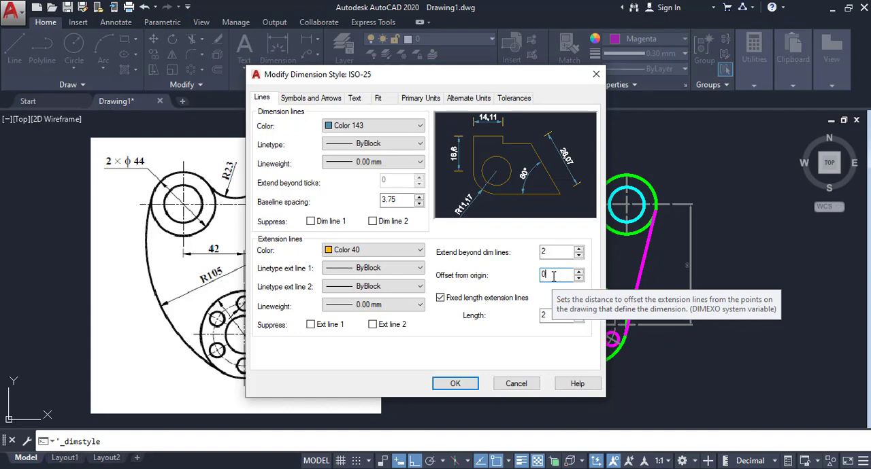
# - Set the ISO-25 dimension style's arrow size to 2
pyautogui.click(315, 100)
pyautogui.doubleClick(272, 225)
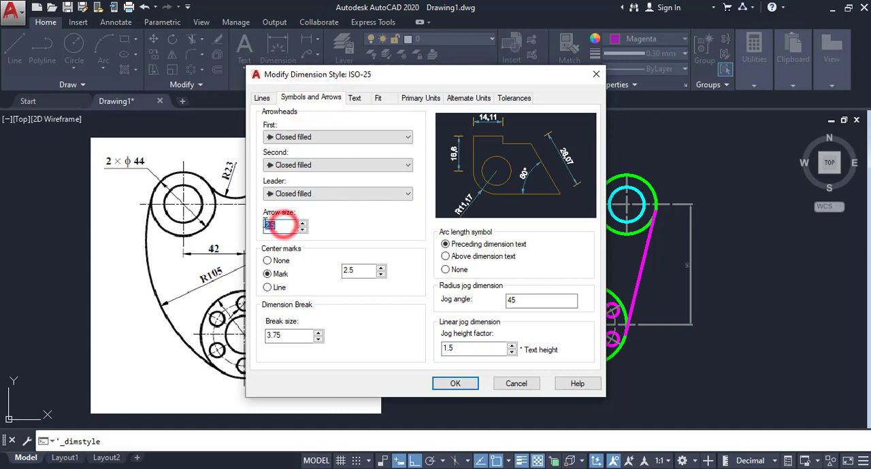
pyautogui.write('2')
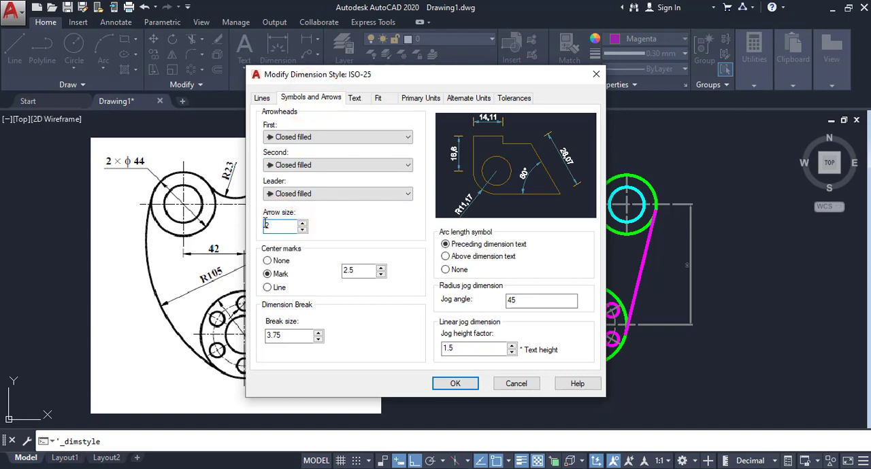
# - Set the height of the Standard text style used by ISO-25 to 3 and make that text style current
pyautogui.click(355, 100)
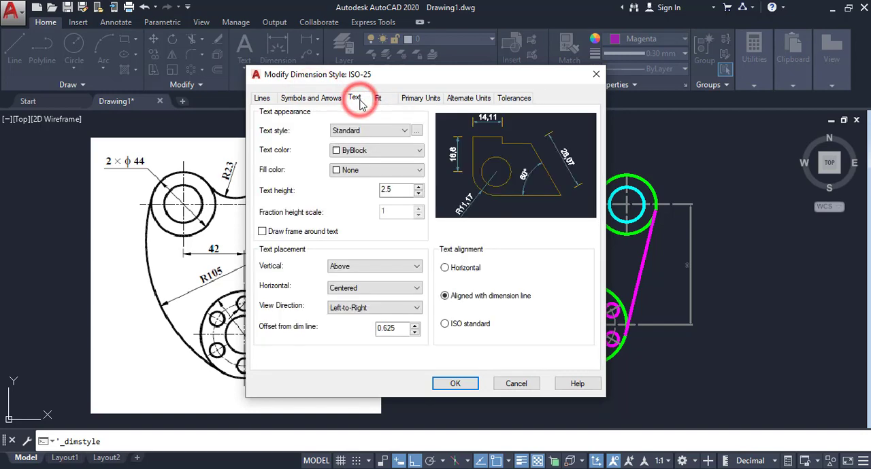
pyautogui.click(417, 130)
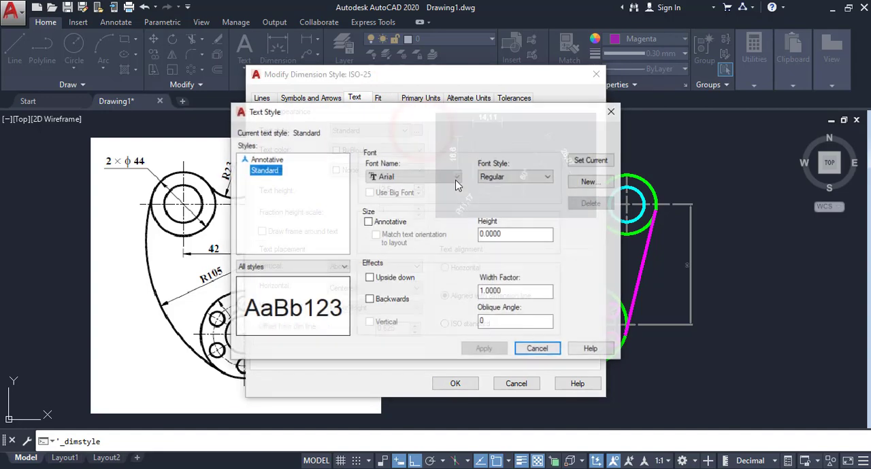
pyautogui.doubleClick(517, 234)
pyautogui.write('3')
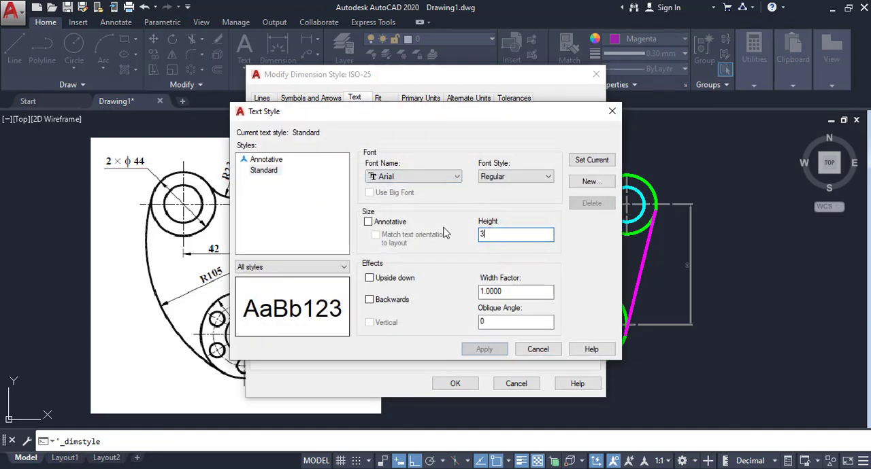
pyautogui.click(590, 160)
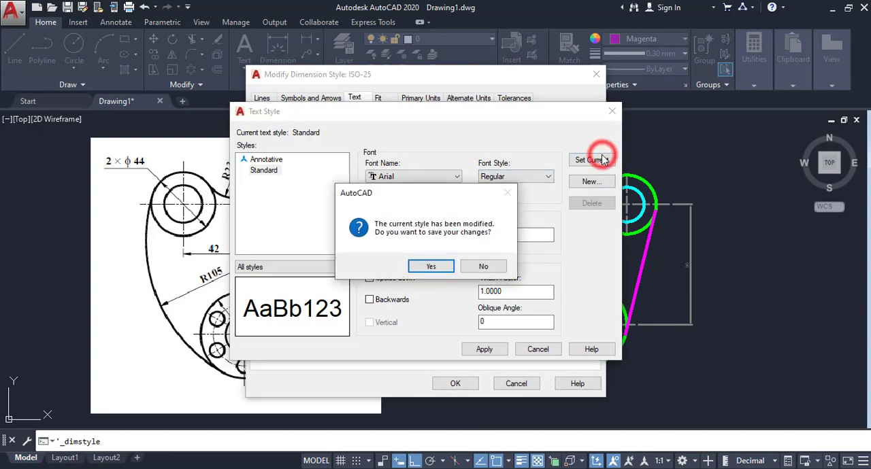
pyautogui.click(429, 262)
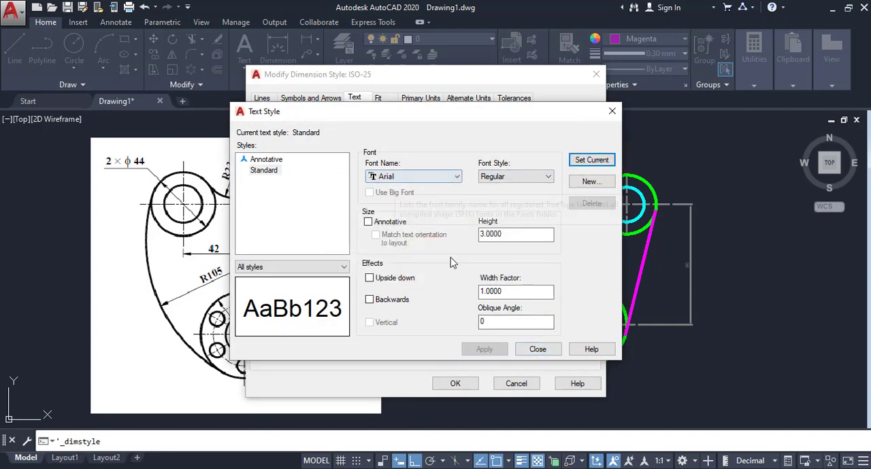
pyautogui.click(535, 349)
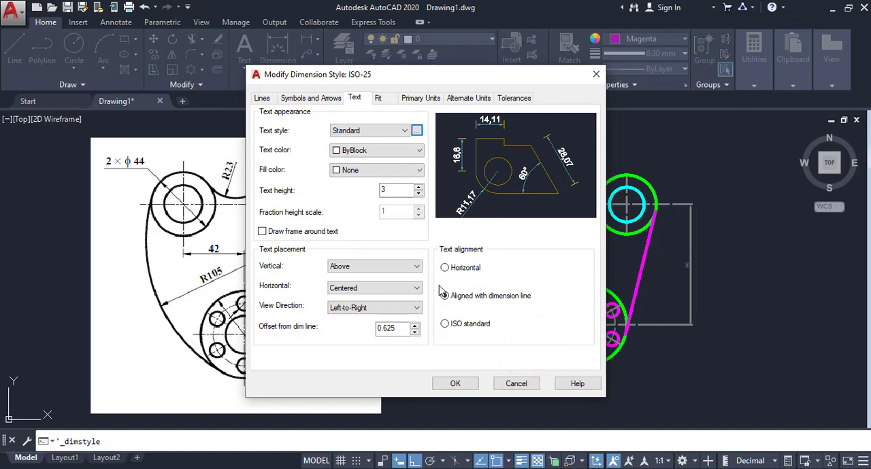
# - Set the ISO-25 dimension text to ISO standard alignment and red colour, and save the style
pyautogui.click(446, 325)
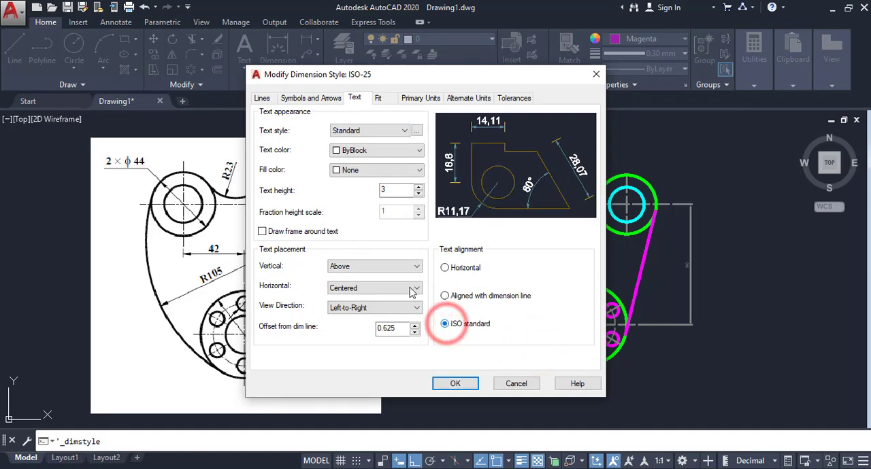
pyautogui.click(377, 265)
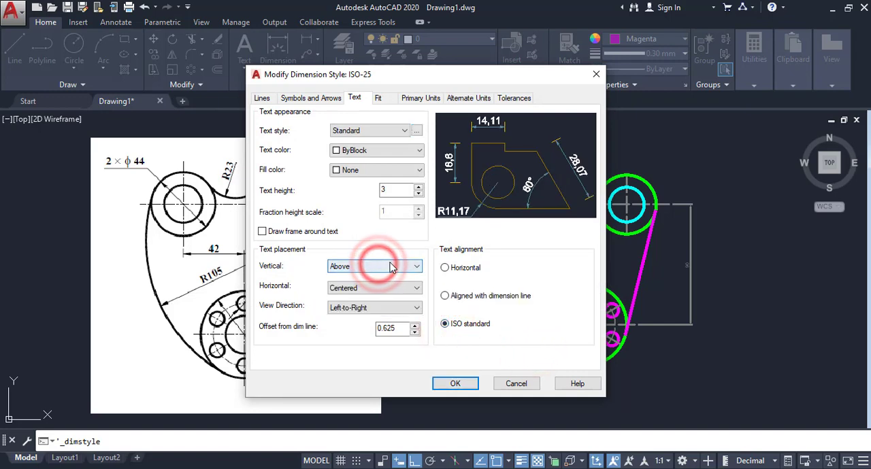
pyautogui.click(384, 266)
pyautogui.click(396, 288)
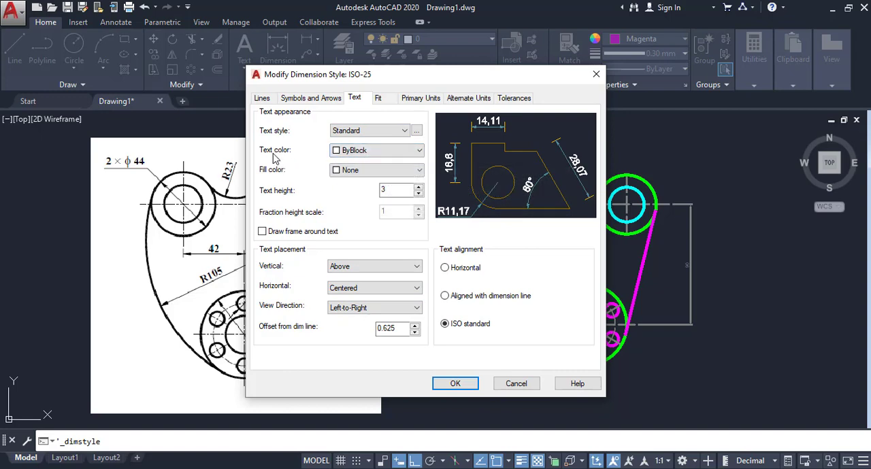
pyautogui.click(360, 151)
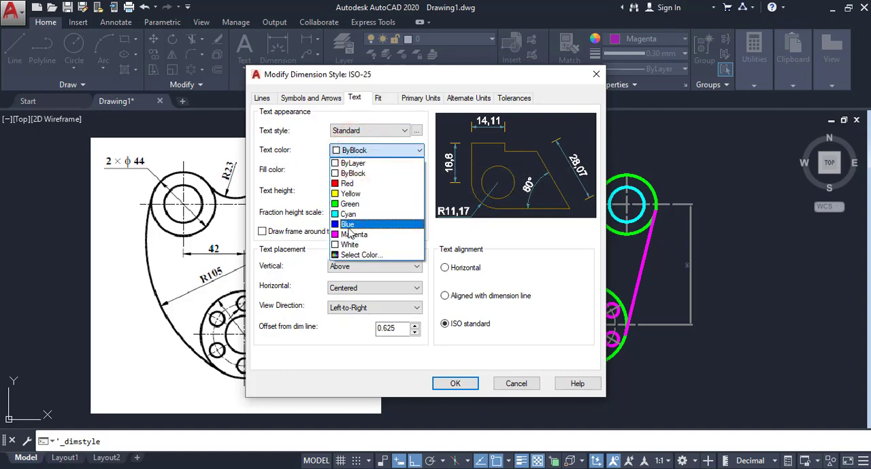
pyautogui.click(352, 183)
pyautogui.click(456, 383)
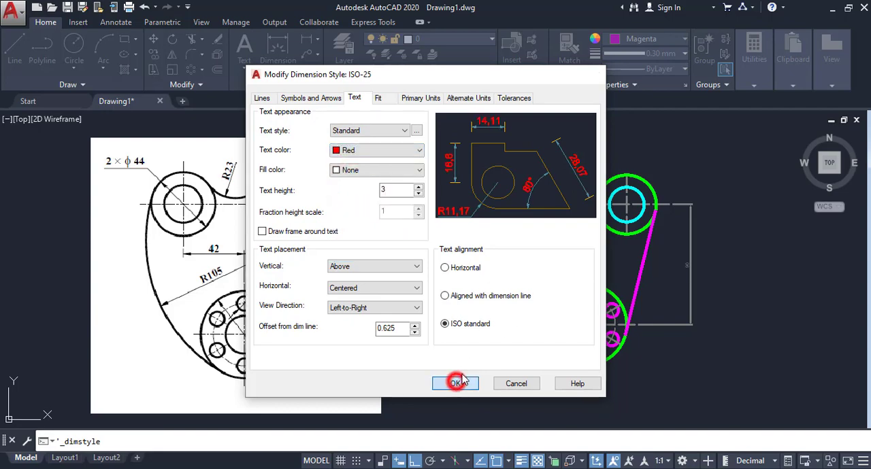
pyautogui.click(513, 337)
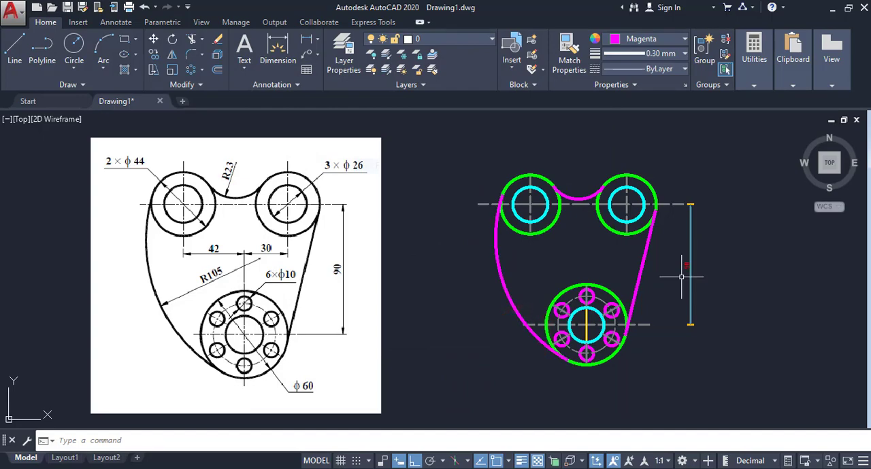
# - Set the height of ISO-25's Standard text style to 5 and make ISO-25 the current dimension style
pyautogui.scroll(2, 694, 269)
pyautogui.scroll(2, 717, 284)
pyautogui.scroll(-6, 709, 281)
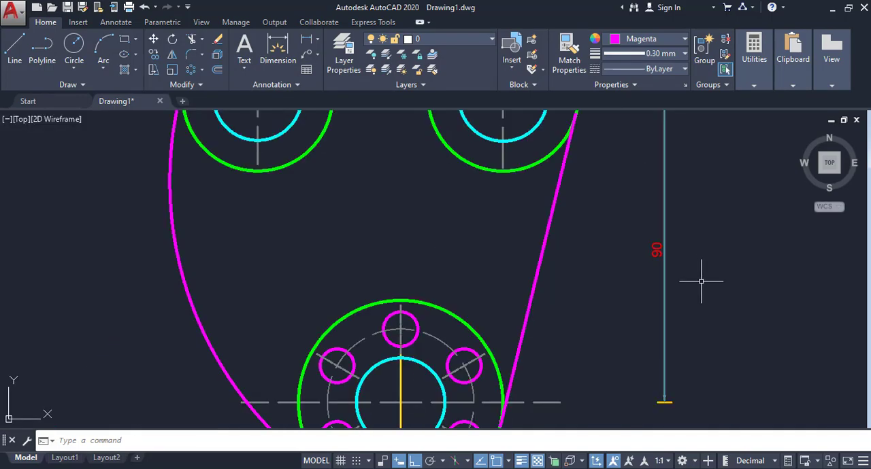
pyautogui.scroll(2, 624, 262)
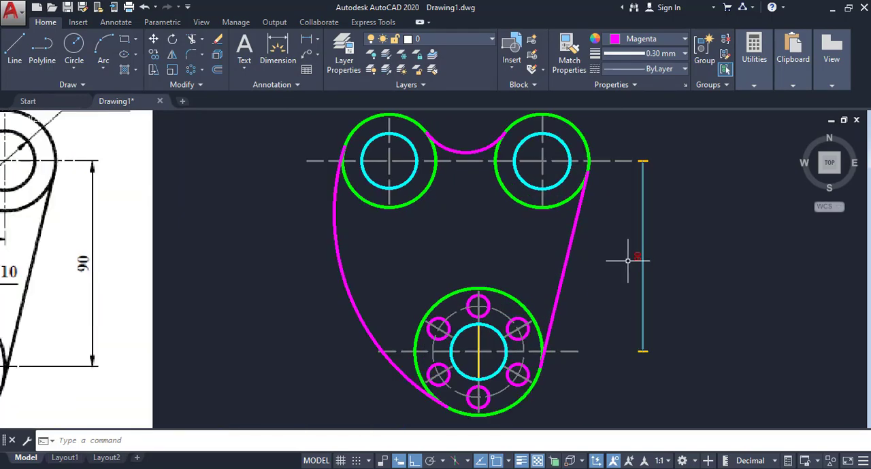
pyautogui.scroll(-2, 692, 271)
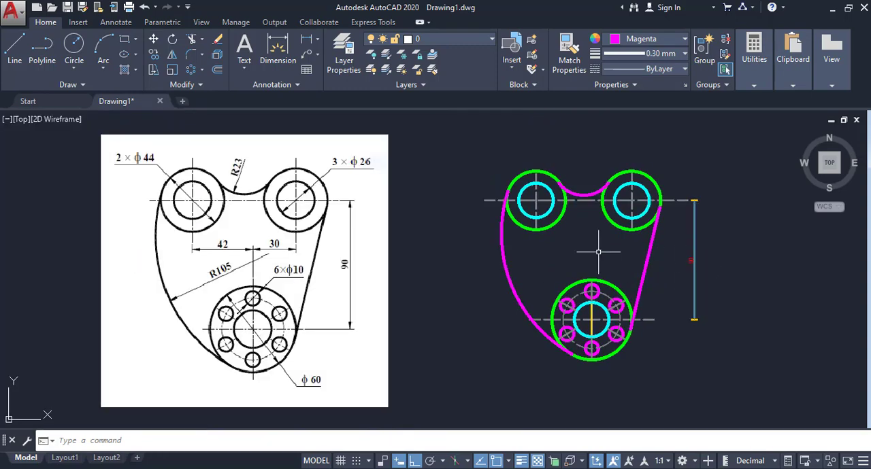
pyautogui.click(295, 85)
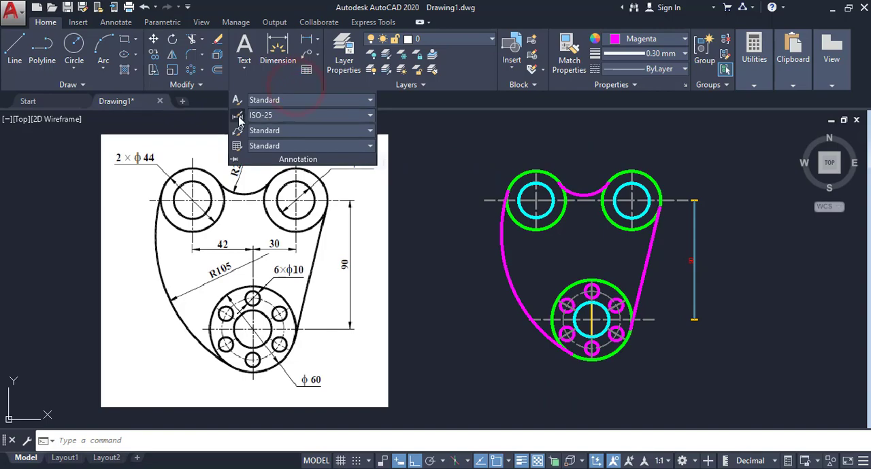
pyautogui.click(238, 117)
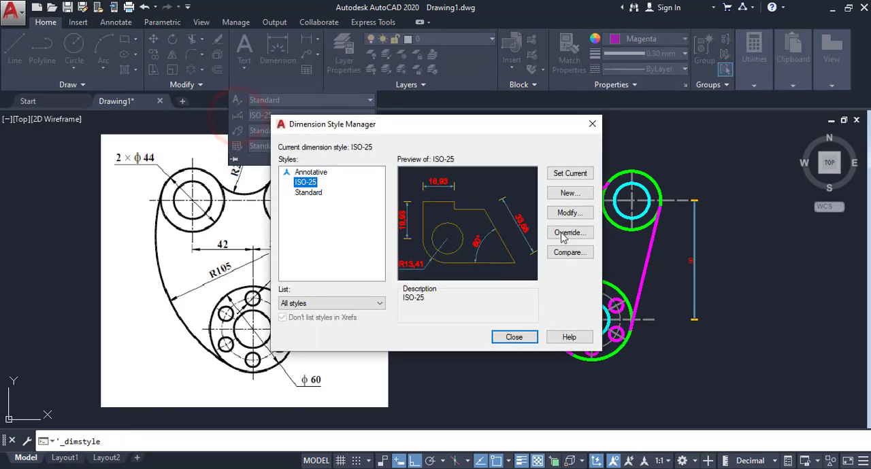
pyautogui.click(568, 213)
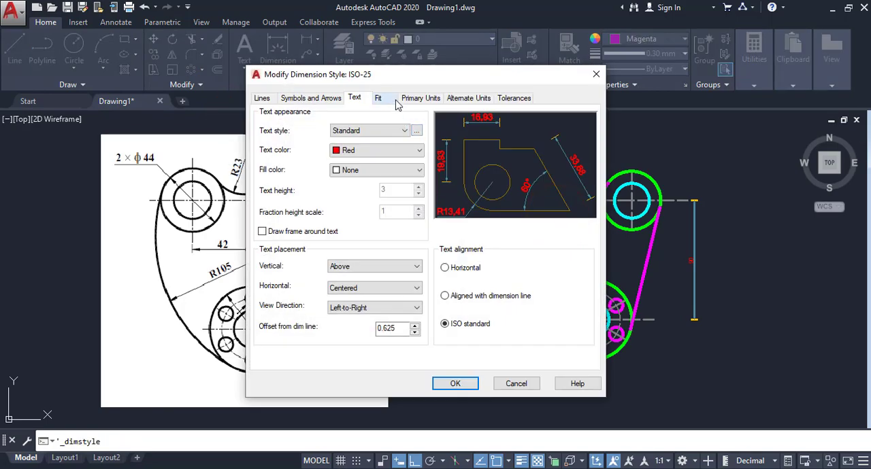
pyautogui.click(416, 131)
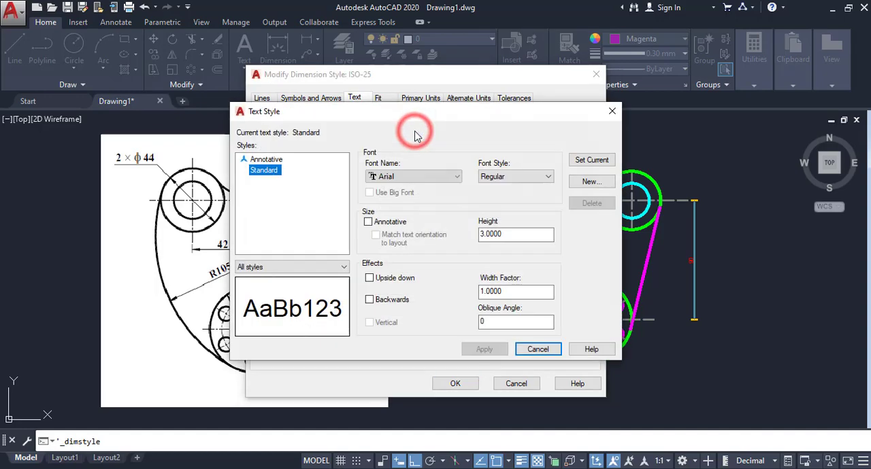
pyautogui.doubleClick(511, 237)
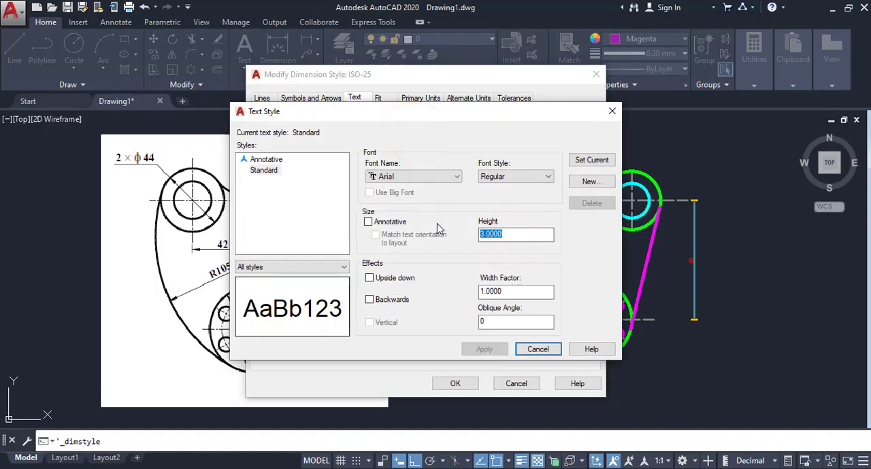
pyautogui.write('5')
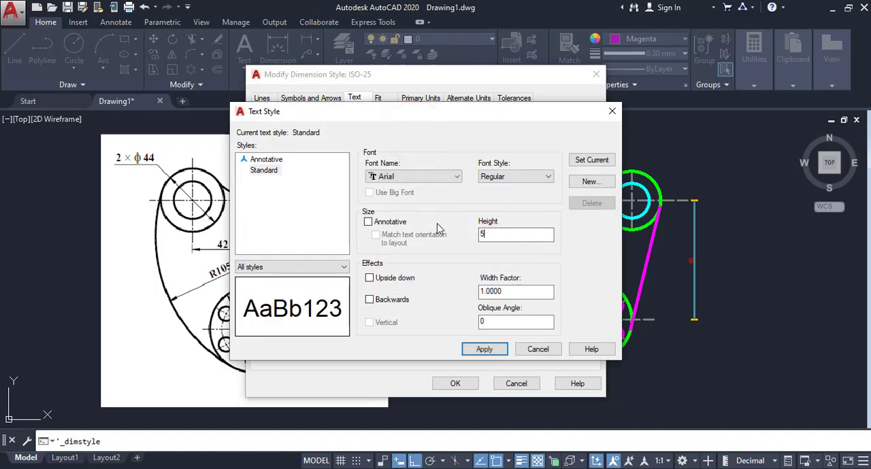
pyautogui.click(591, 160)
pyautogui.click(423, 264)
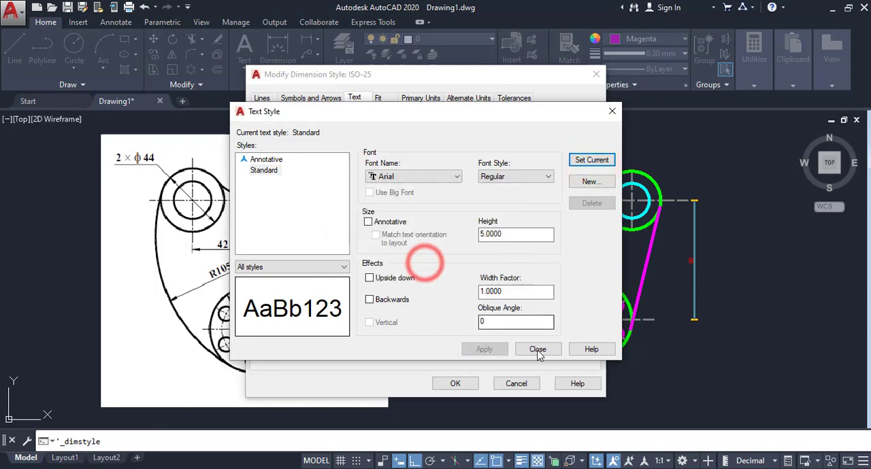
pyautogui.click(538, 349)
pyautogui.click(464, 384)
pyautogui.click(570, 173)
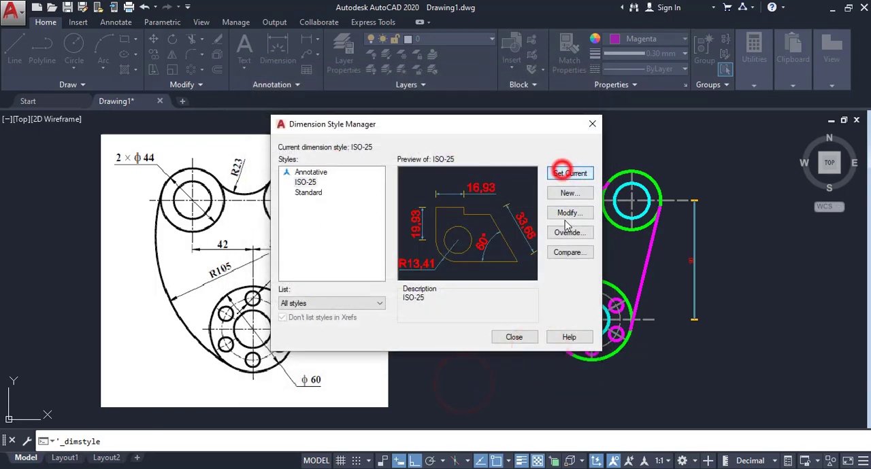
pyautogui.click(515, 337)
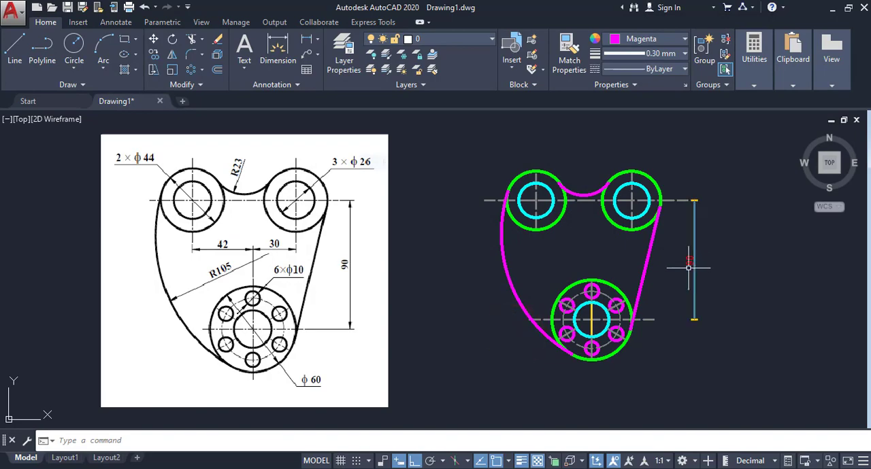
# - Add a horizontal linear dimension from the upper-left circles' vertical centre line to the large lower circle's vertical centre line
pyautogui.scroll(6, 695, 325)
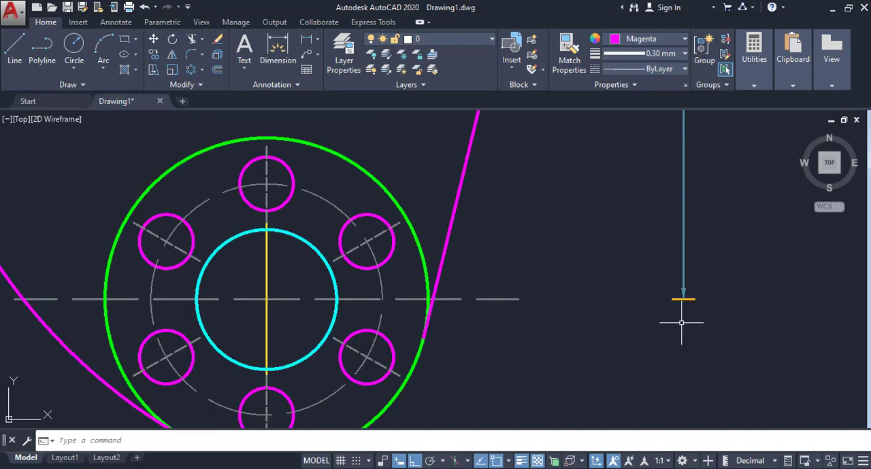
pyautogui.scroll(-7, 681, 323)
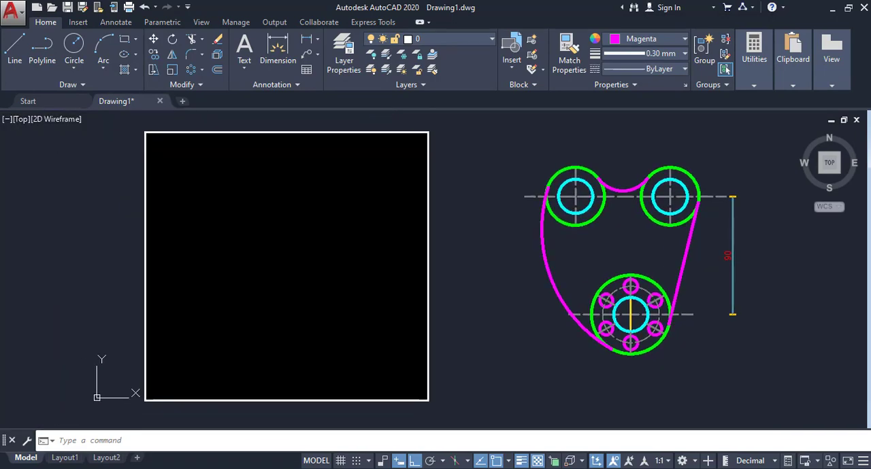
pyautogui.moveTo(690, 292); pyautogui.dragTo(675, 294, button='middle')
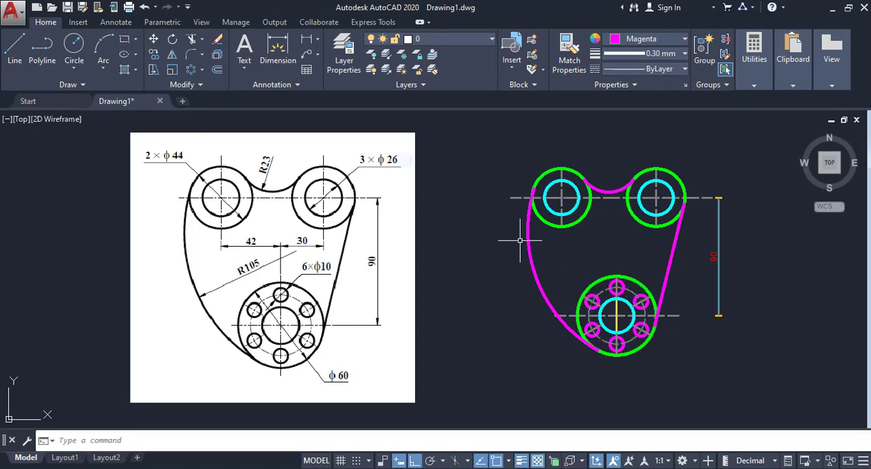
pyautogui.click(308, 41)
pyautogui.scroll(4, 572, 245)
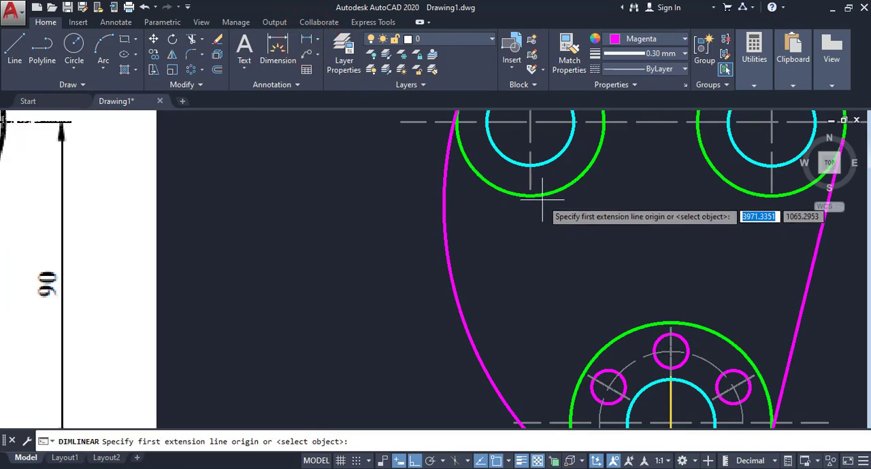
pyautogui.click(530, 189)
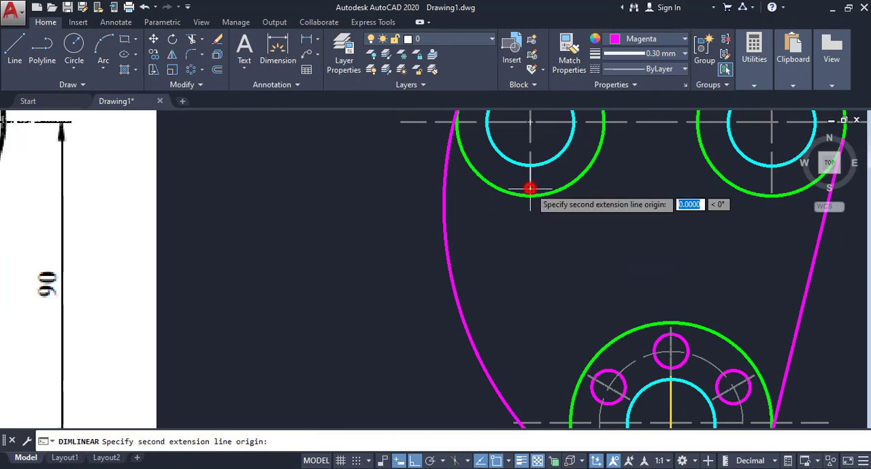
pyautogui.click(669, 328)
pyautogui.click(630, 253)
# - Add a horizontal linear dimension from the lower circle's vertical centre line to the upper-right circles' centre line, aligned with the neighbouring dimension
pyautogui.moveTo(654, 235); pyautogui.dragTo(527, 221, button='middle')
pyautogui.rightClick(528, 187)
pyautogui.click(544, 195)
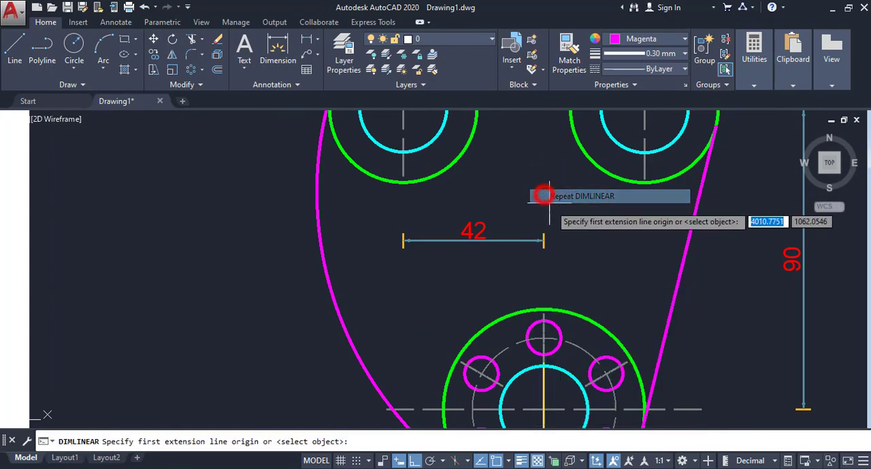
pyautogui.click(544, 312)
pyautogui.click(643, 180)
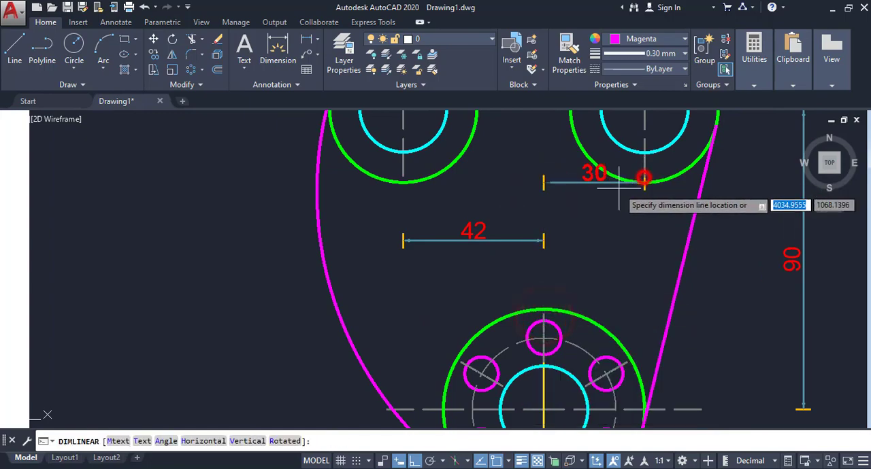
pyautogui.click(618, 241)
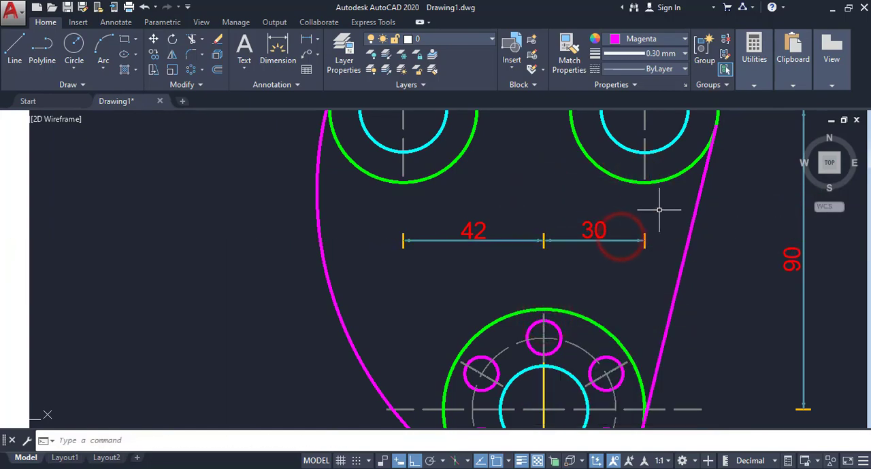
pyautogui.scroll(-3, 626, 216)
pyautogui.moveTo(594, 210); pyautogui.dragTo(593, 220, button='middle')
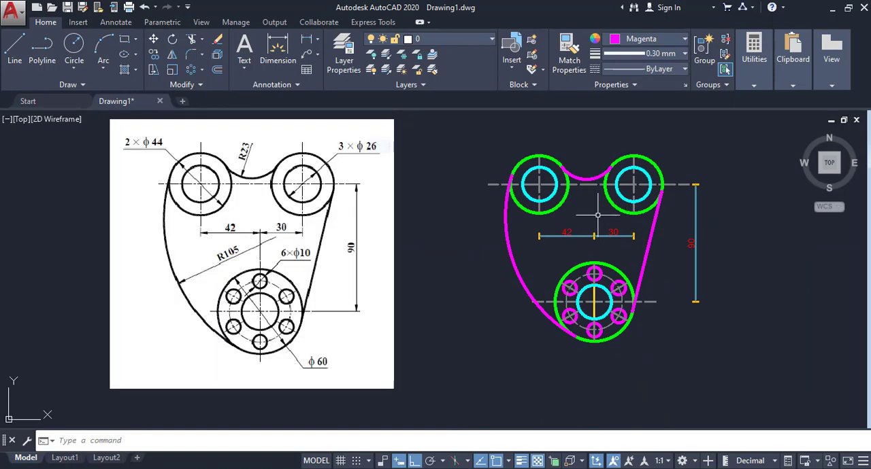
# - Add a radius dimension to the concave arc joining the two upper circles, placing its text above the arc
pyautogui.click(317, 39)
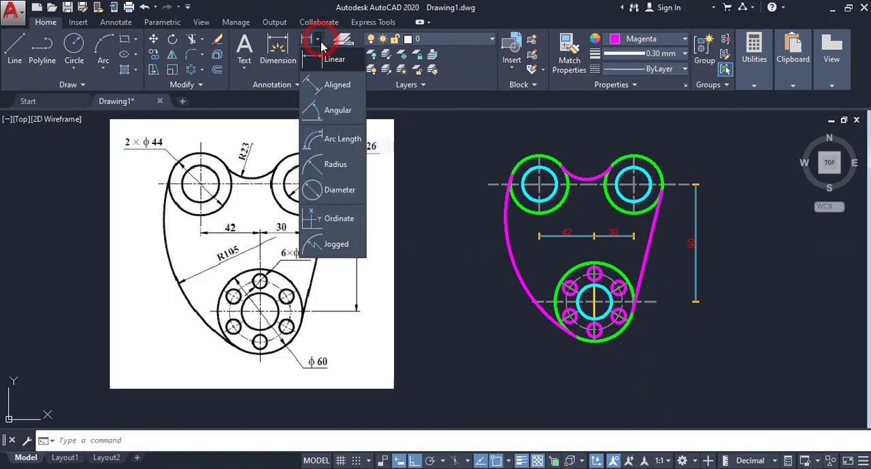
pyautogui.click(329, 166)
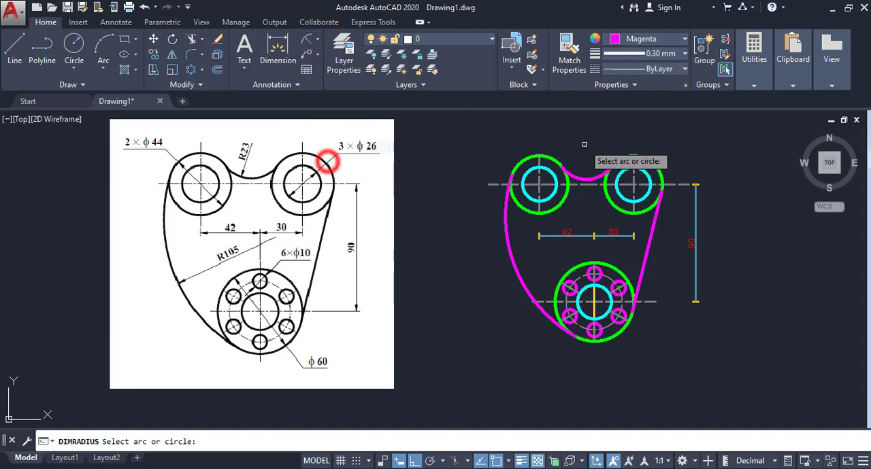
pyautogui.click(580, 178)
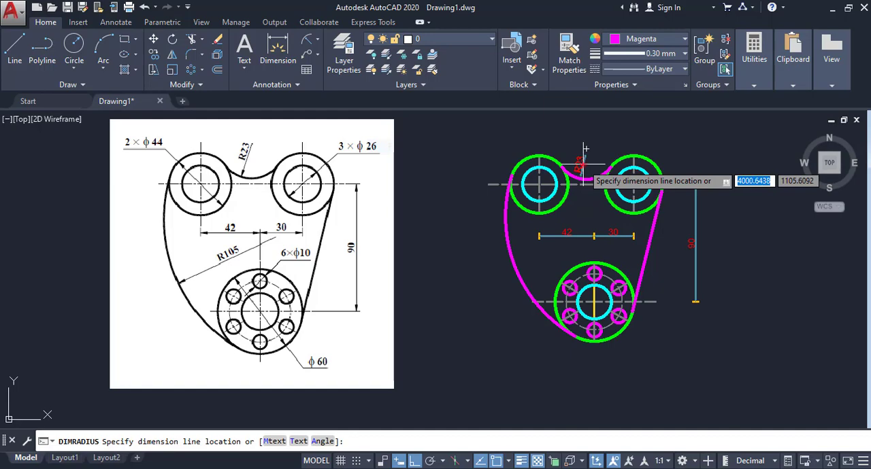
pyautogui.click(585, 148)
pyautogui.scroll(4, 583, 149)
pyautogui.scroll(-4, 584, 151)
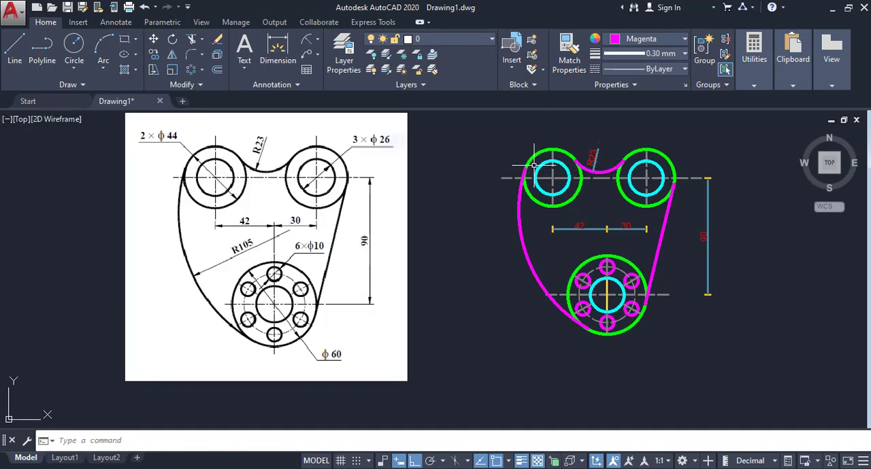
# - Add a radius dimension to the large left side arc, placing its text inside the link plate
pyautogui.click(306, 41)
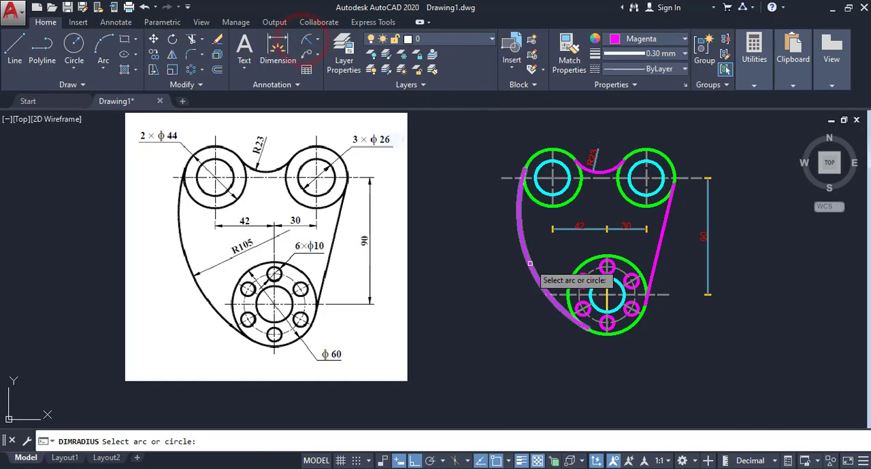
pyautogui.click(529, 263)
pyautogui.scroll(2, 557, 254)
pyautogui.click(557, 253)
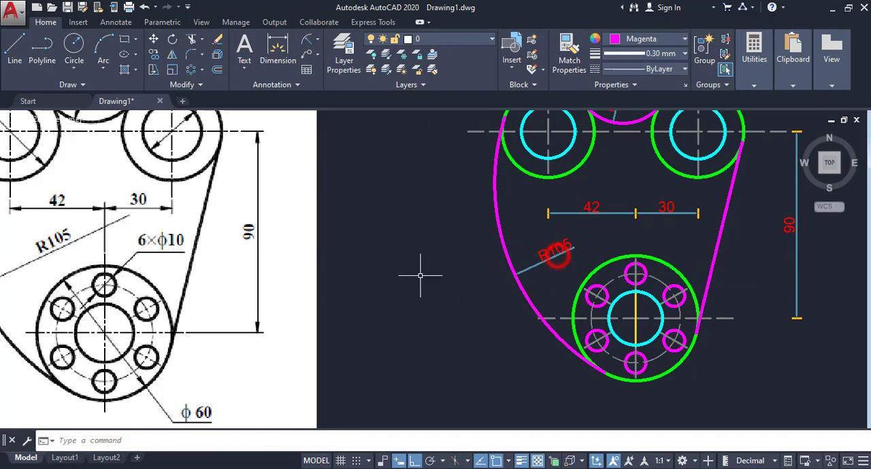
pyautogui.scroll(-2, 452, 277)
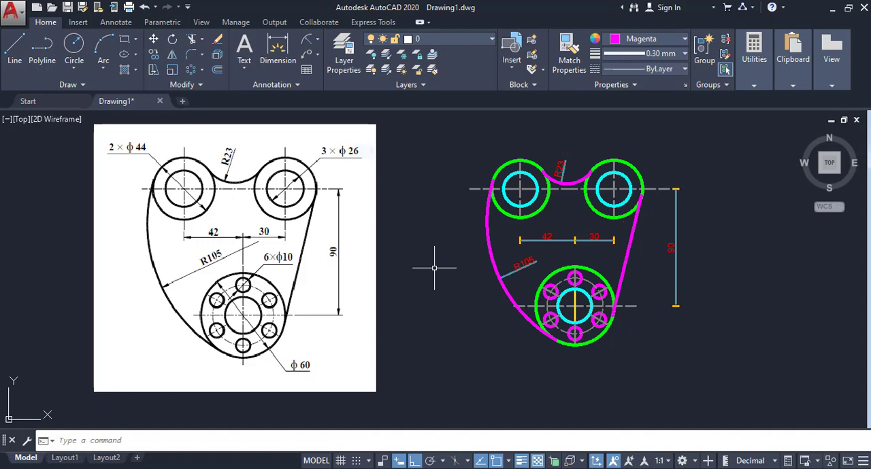
# - Add a diameter dimension to the outer upper-left circle, placing its text outside, above and left of the circle
pyautogui.click(320, 42)
pyautogui.click(332, 188)
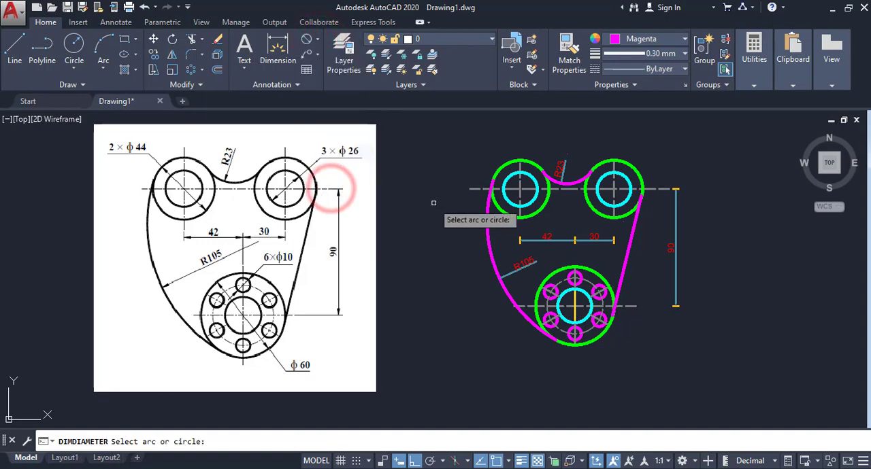
pyautogui.click(501, 169)
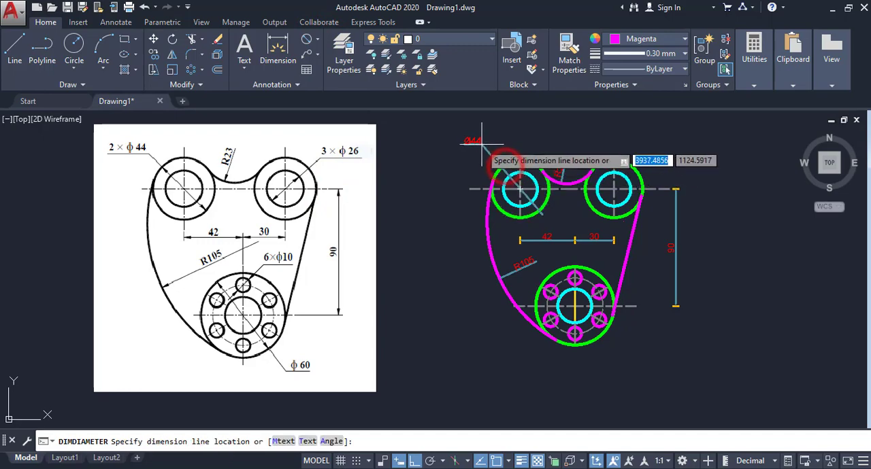
pyautogui.click(485, 148)
pyautogui.scroll(2, 496, 151)
pyautogui.moveTo(496, 152); pyautogui.dragTo(575, 156, button='middle')
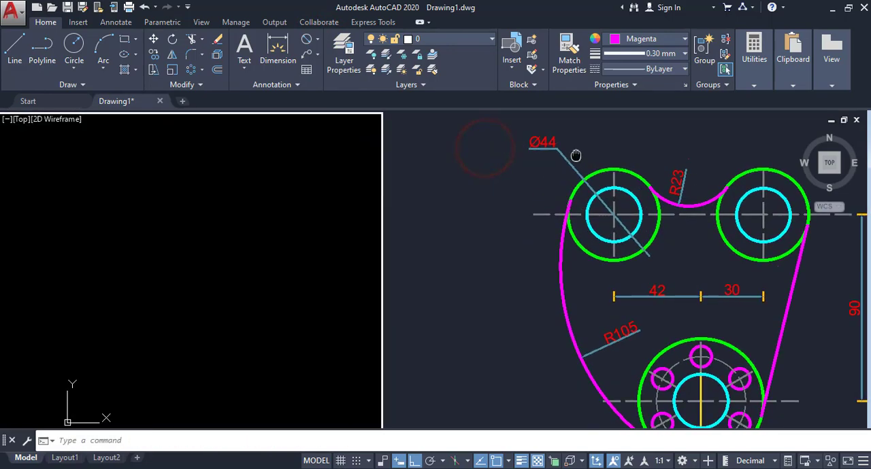
pyautogui.scroll(-2, 578, 158)
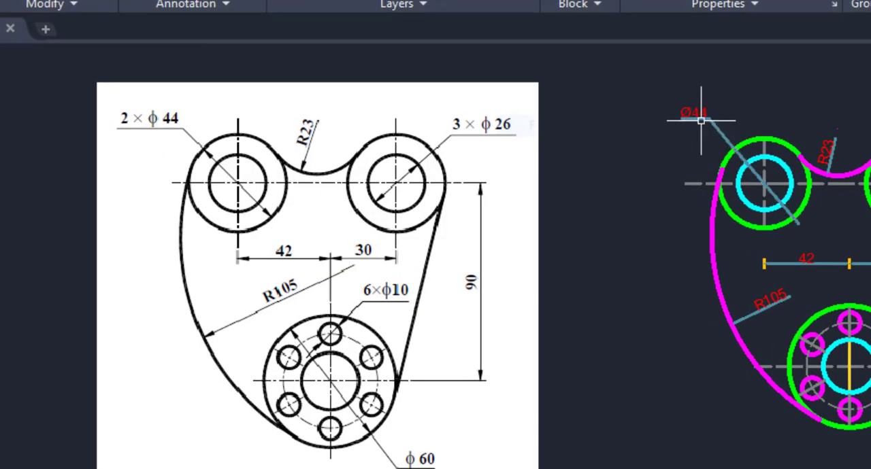
# - Prefix the outer upper-left circle's diameter dimension text with "2 x" and finish text editing
pyautogui.scroll(6, 701, 117)
pyautogui.doubleClick(672, 99)
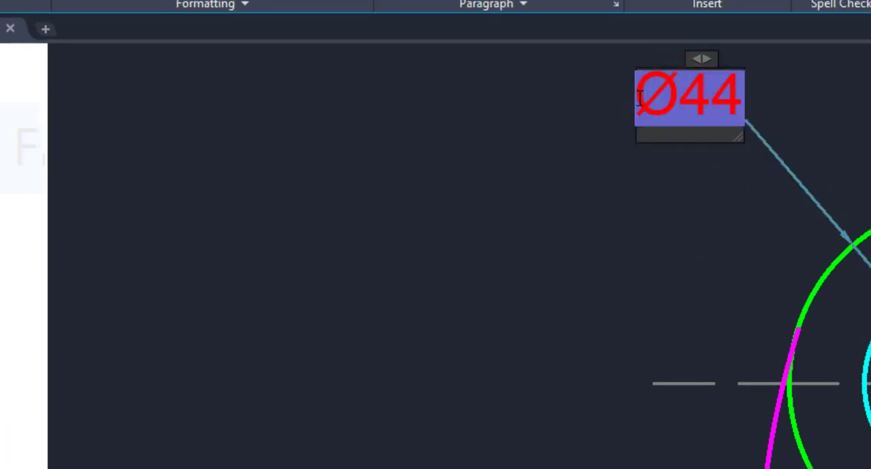
pyautogui.write('2')
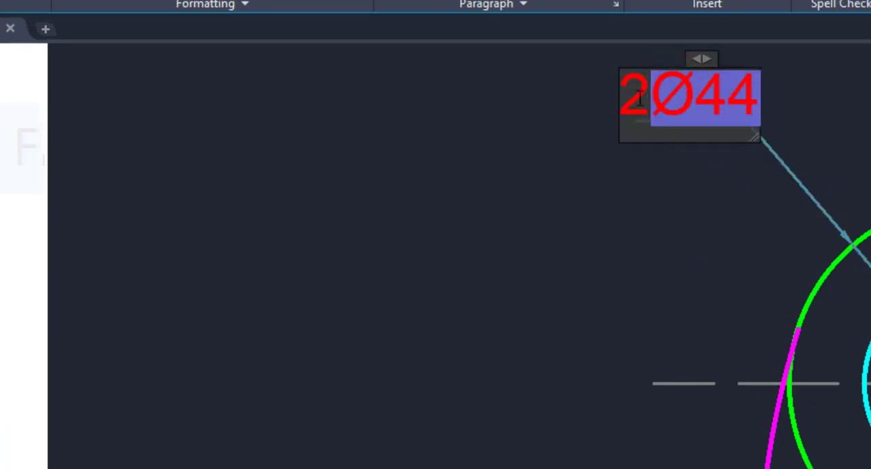
pyautogui.write('x')
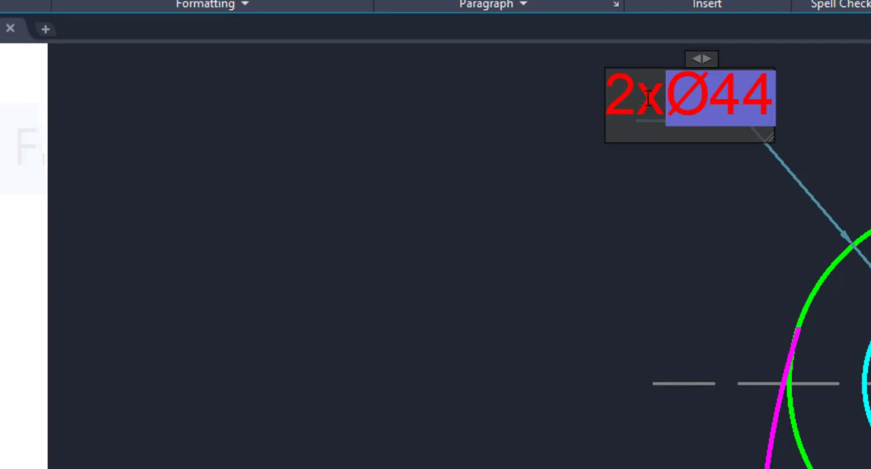
pyautogui.click(597, 204)
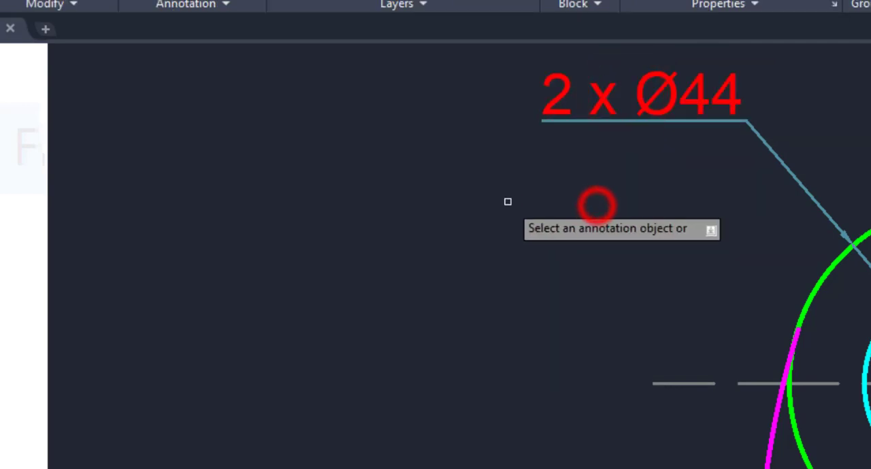
pyautogui.scroll(-2, 508, 202)
pyautogui.moveTo(482, 201); pyautogui.dragTo(350, 188, button='middle')
pyautogui.rightClick(628, 126)
pyautogui.click(643, 134)
pyautogui.scroll(-2, 640, 133)
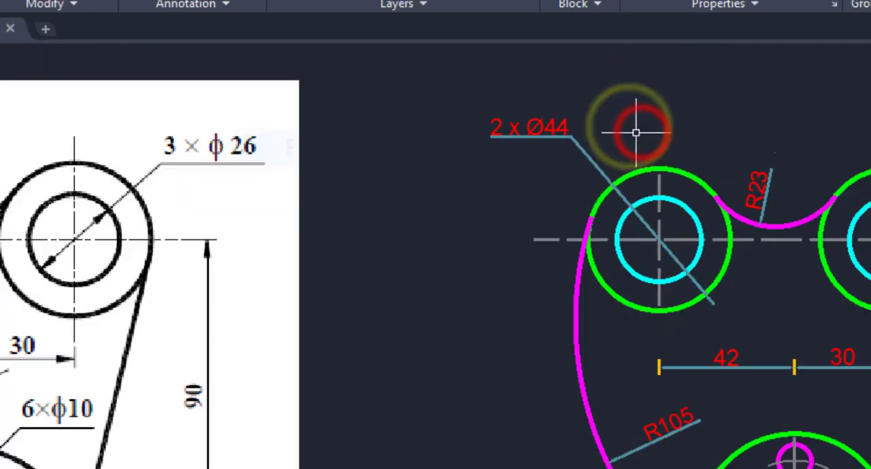
pyautogui.scroll(-2, 635, 136)
pyautogui.moveTo(700, 152)
pyautogui.mouseDown(button='middle')
pyautogui.moveTo(635, 135)
pyautogui.moveTo(645, 132)
pyautogui.mouseUp(button='middle')
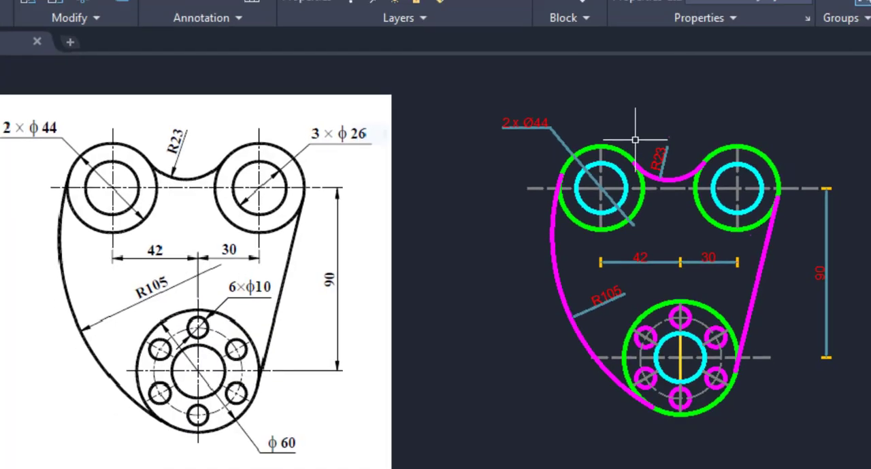
pyautogui.moveTo(723, 132); pyautogui.dragTo(609, 134, button='middle')
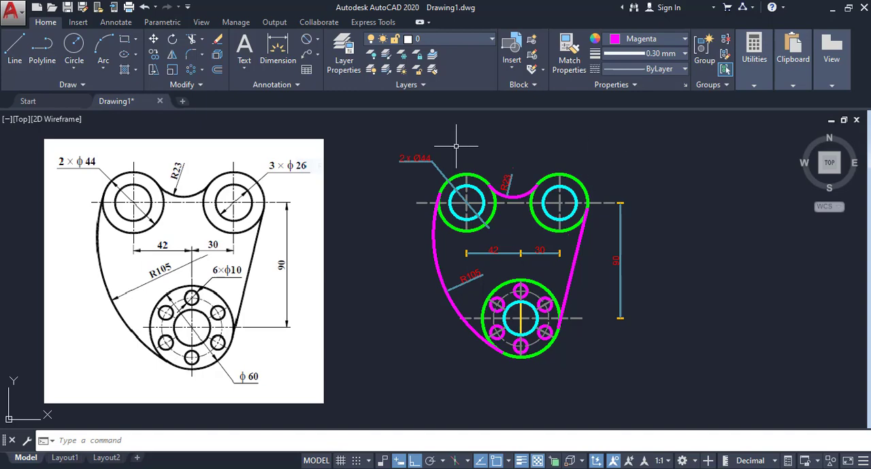
# - Add a diameter dimension to the inner upper-right circle, placing its text outside, above and right of the circles
pyautogui.click(319, 39)
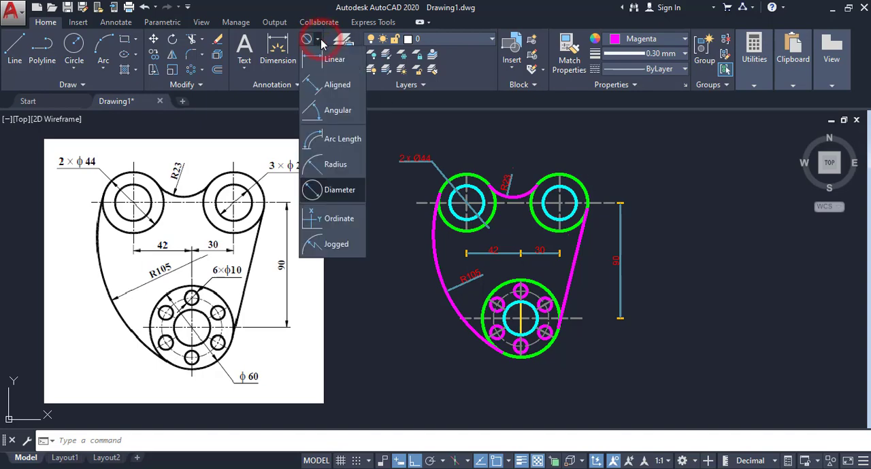
pyautogui.click(325, 196)
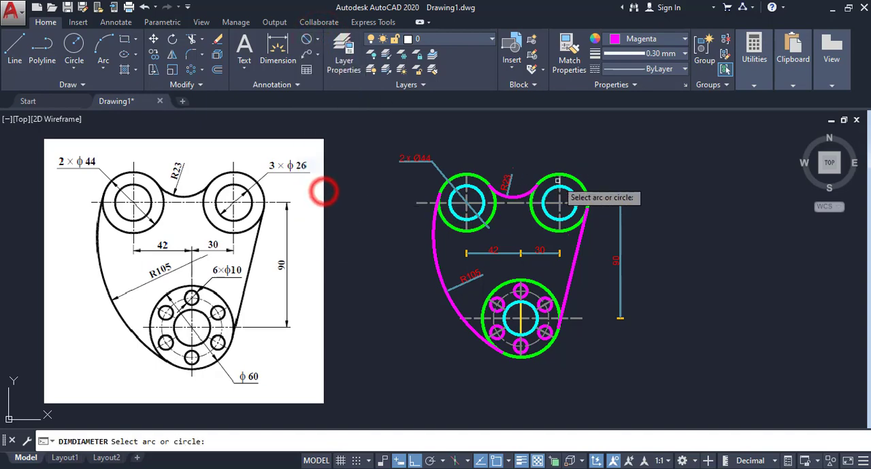
pyautogui.scroll(2, 567, 180)
pyautogui.click(571, 197)
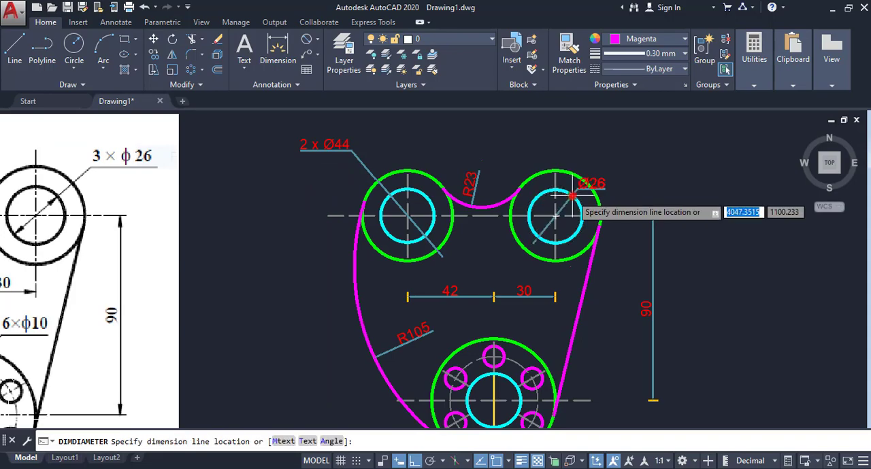
pyautogui.click(608, 163)
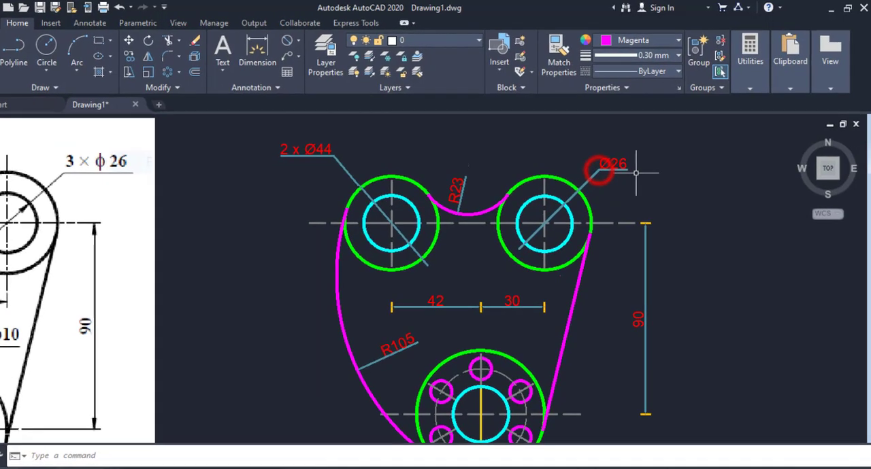
# - Prefix the inner upper-right circle's diameter dimension text with "3 x" and finish text editing
pyautogui.scroll(2, 639, 168)
pyautogui.moveTo(639, 168); pyautogui.dragTo(559, 180, button='middle')
pyautogui.scroll(2, 533, 165)
pyautogui.click(509, 159)
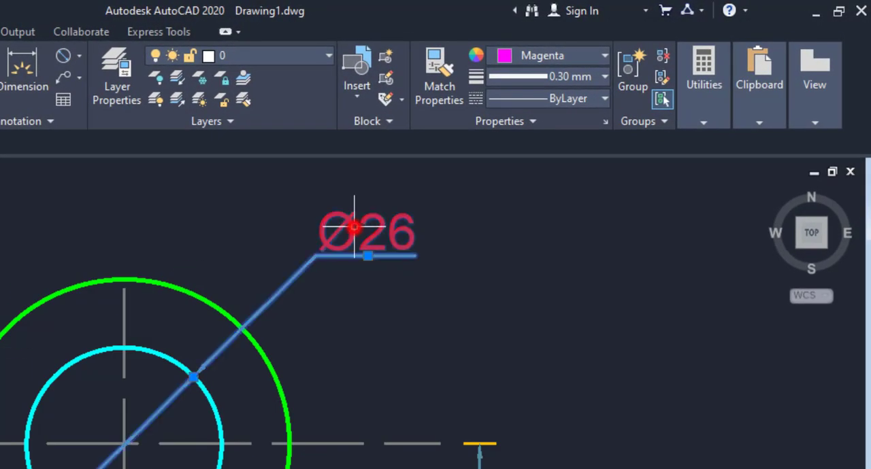
pyautogui.doubleClick(353, 228)
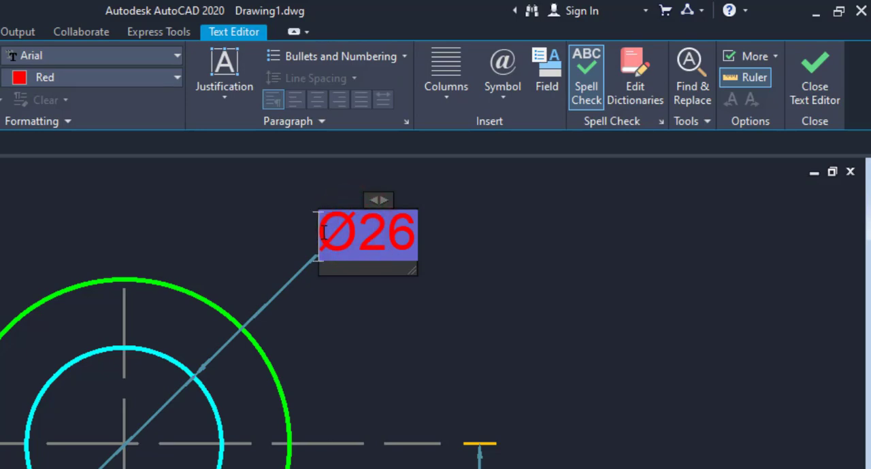
pyautogui.write('3 x')
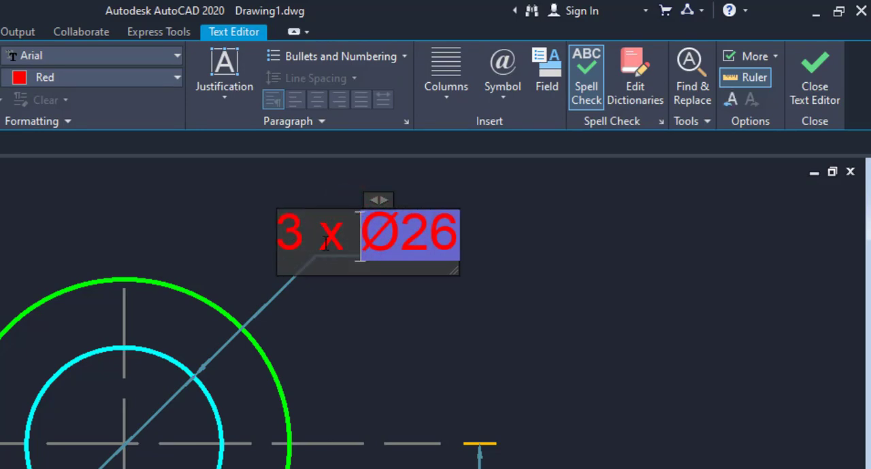
pyautogui.click(438, 310)
pyautogui.scroll(-2, 440, 311)
pyautogui.moveTo(439, 311); pyautogui.dragTo(474, 285, button='middle')
pyautogui.scroll(-1, 475, 285)
pyautogui.rightClick(518, 270)
pyautogui.click(552, 284)
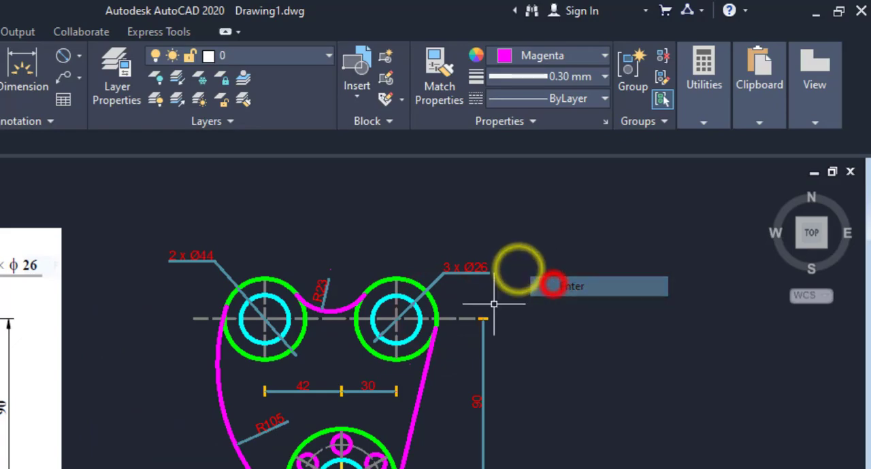
pyautogui.moveTo(394, 317); pyautogui.dragTo(439, 287, button='middle')
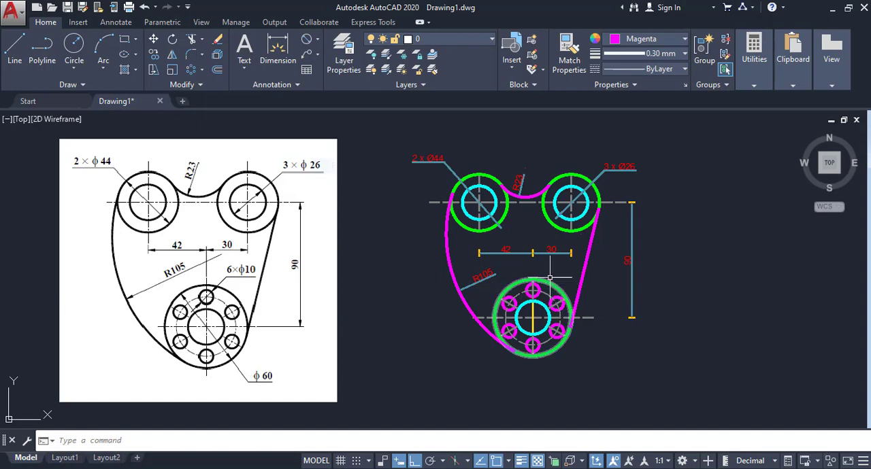
# - Add a diameter dimension to the large outer lower circle, placing its text outside, below and right of the circle
pyautogui.click(307, 38)
pyautogui.click(556, 350)
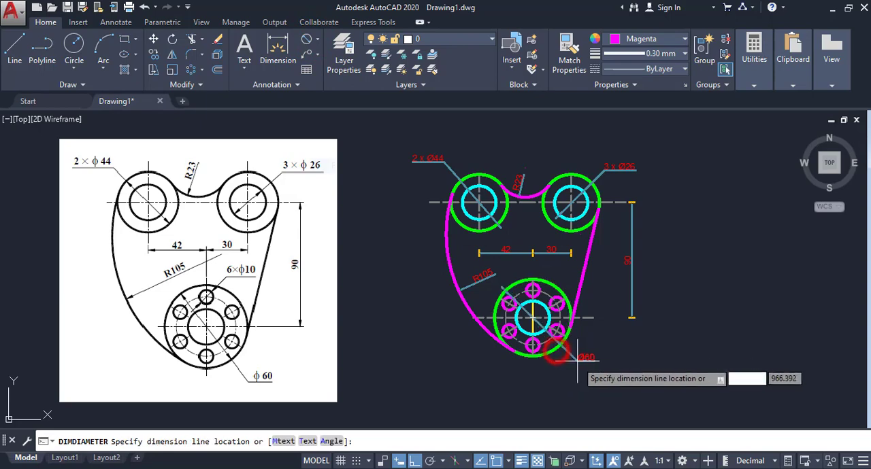
pyautogui.click(569, 368)
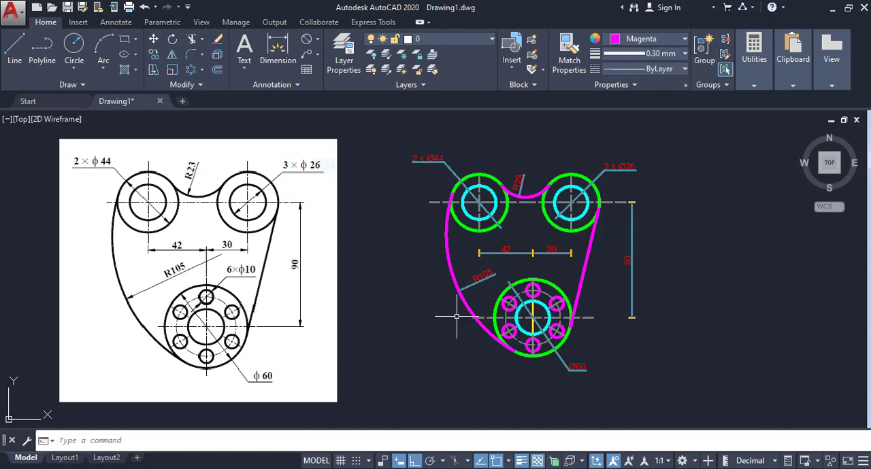
# - Add a diameter dimension to the topmost small bolt hole, placing its text above and right of the lower flange
pyautogui.click(306, 41)
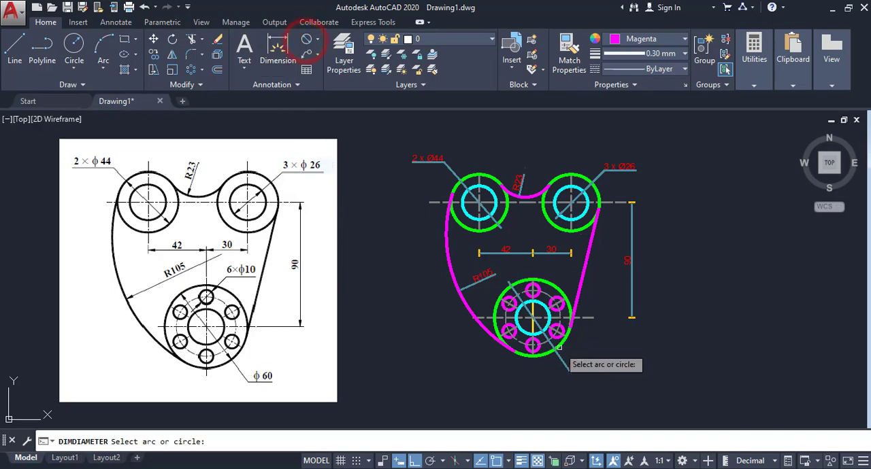
pyautogui.scroll(4, 503, 235)
pyautogui.click(436, 252)
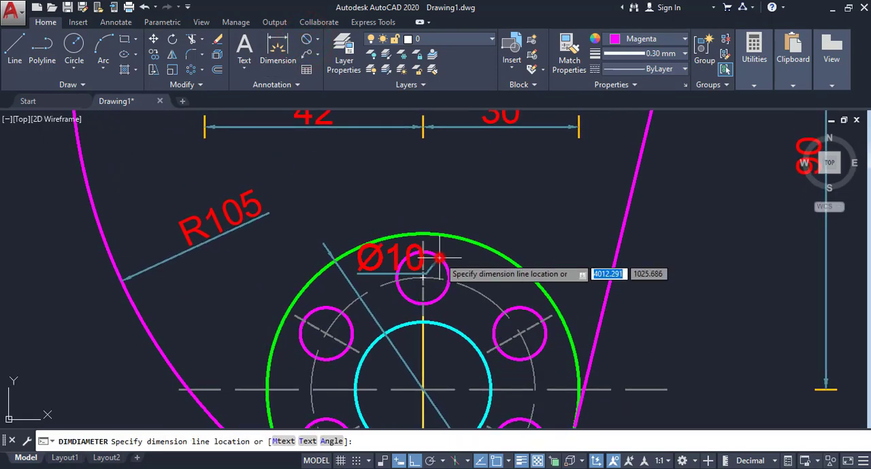
pyautogui.click(470, 201)
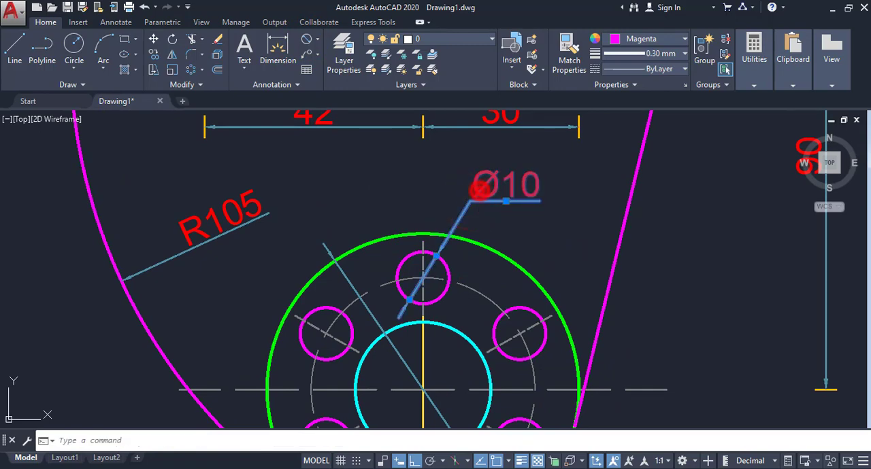
# - Prefix the small bolt hole's diameter dimension text with "6 x" and finish text editing
pyautogui.doubleClick(478, 191)
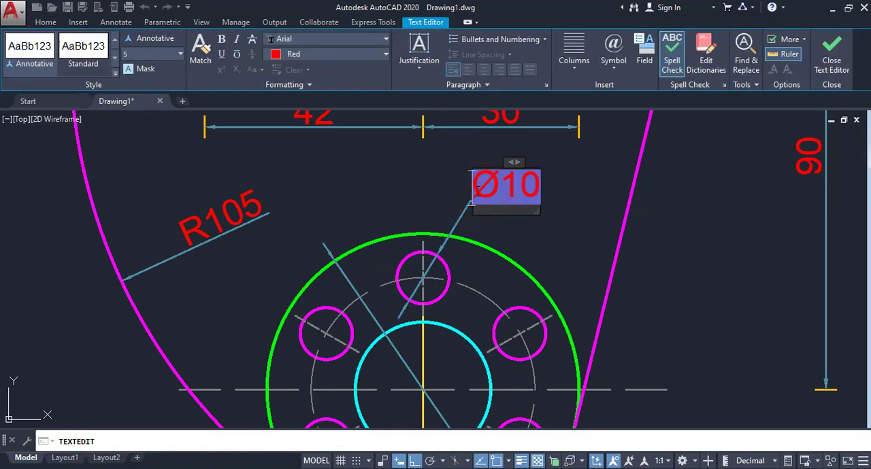
pyautogui.write('6 x')
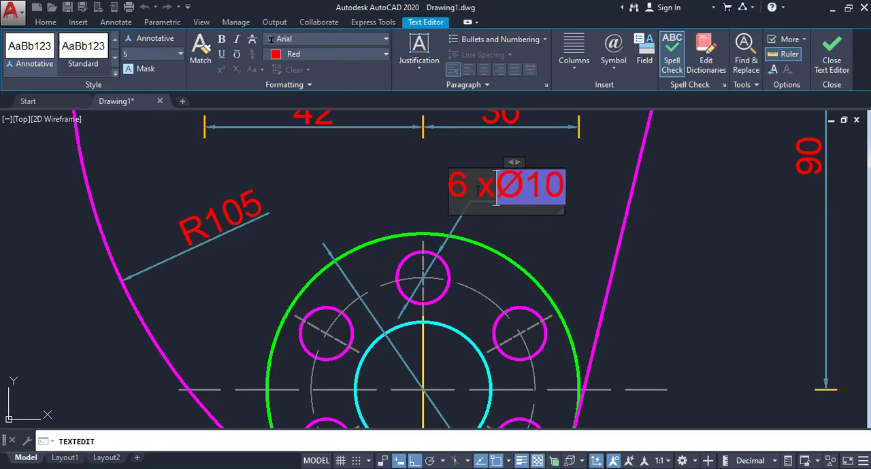
pyautogui.click(530, 245)
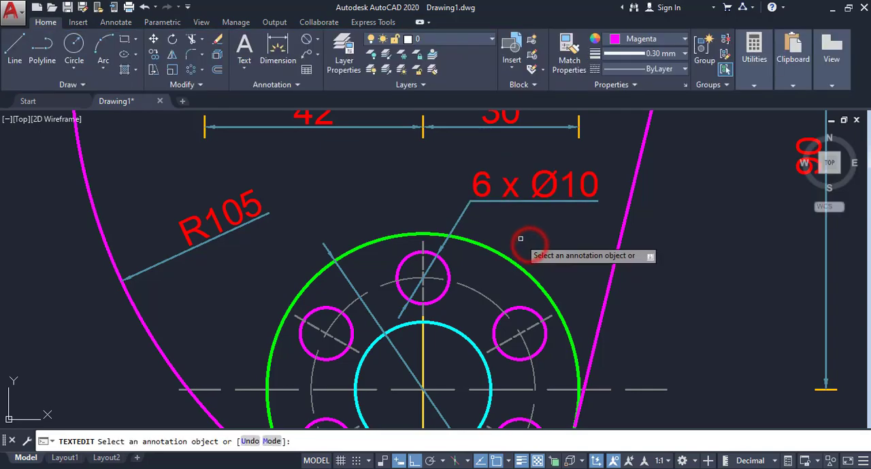
pyautogui.scroll(-5, 519, 241)
pyautogui.rightClick(660, 219)
pyautogui.click(694, 229)
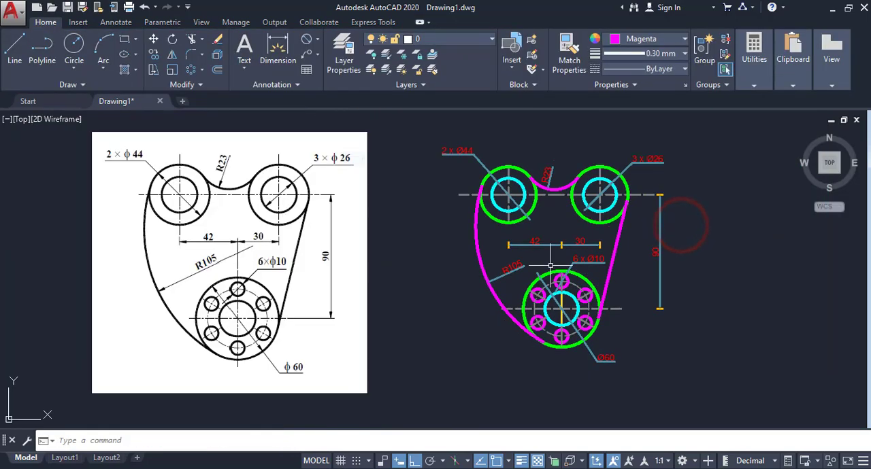
pyautogui.moveTo(549, 266); pyautogui.dragTo(551, 273, button='middle')
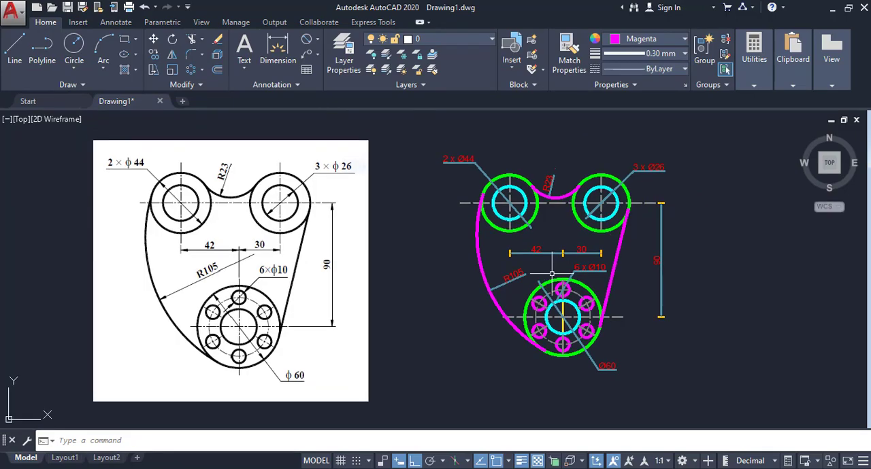